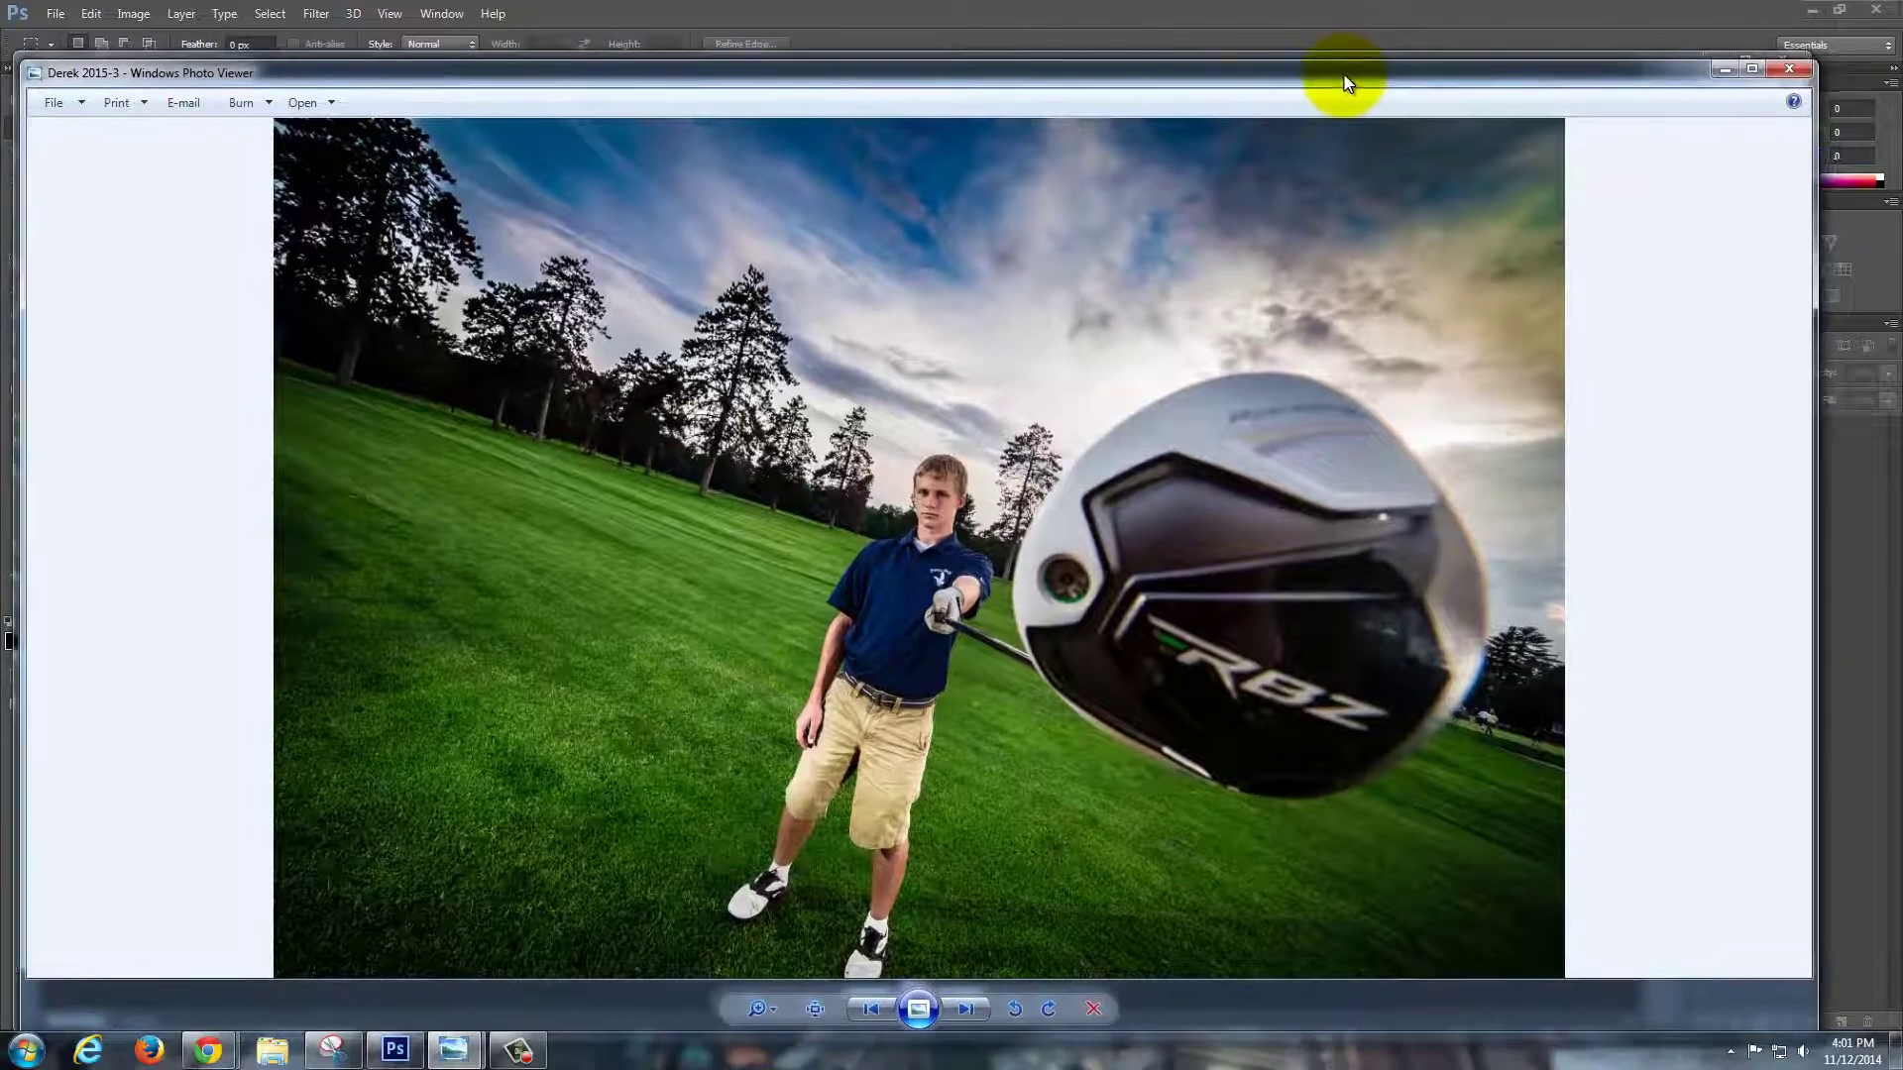
Minimize both Windows Photo Viewer windows to get to the empty Photoshop workspace.
{"action": "left_click_drag", "start_coordinate": [1340, 69], "coordinate": [1275, 46]}
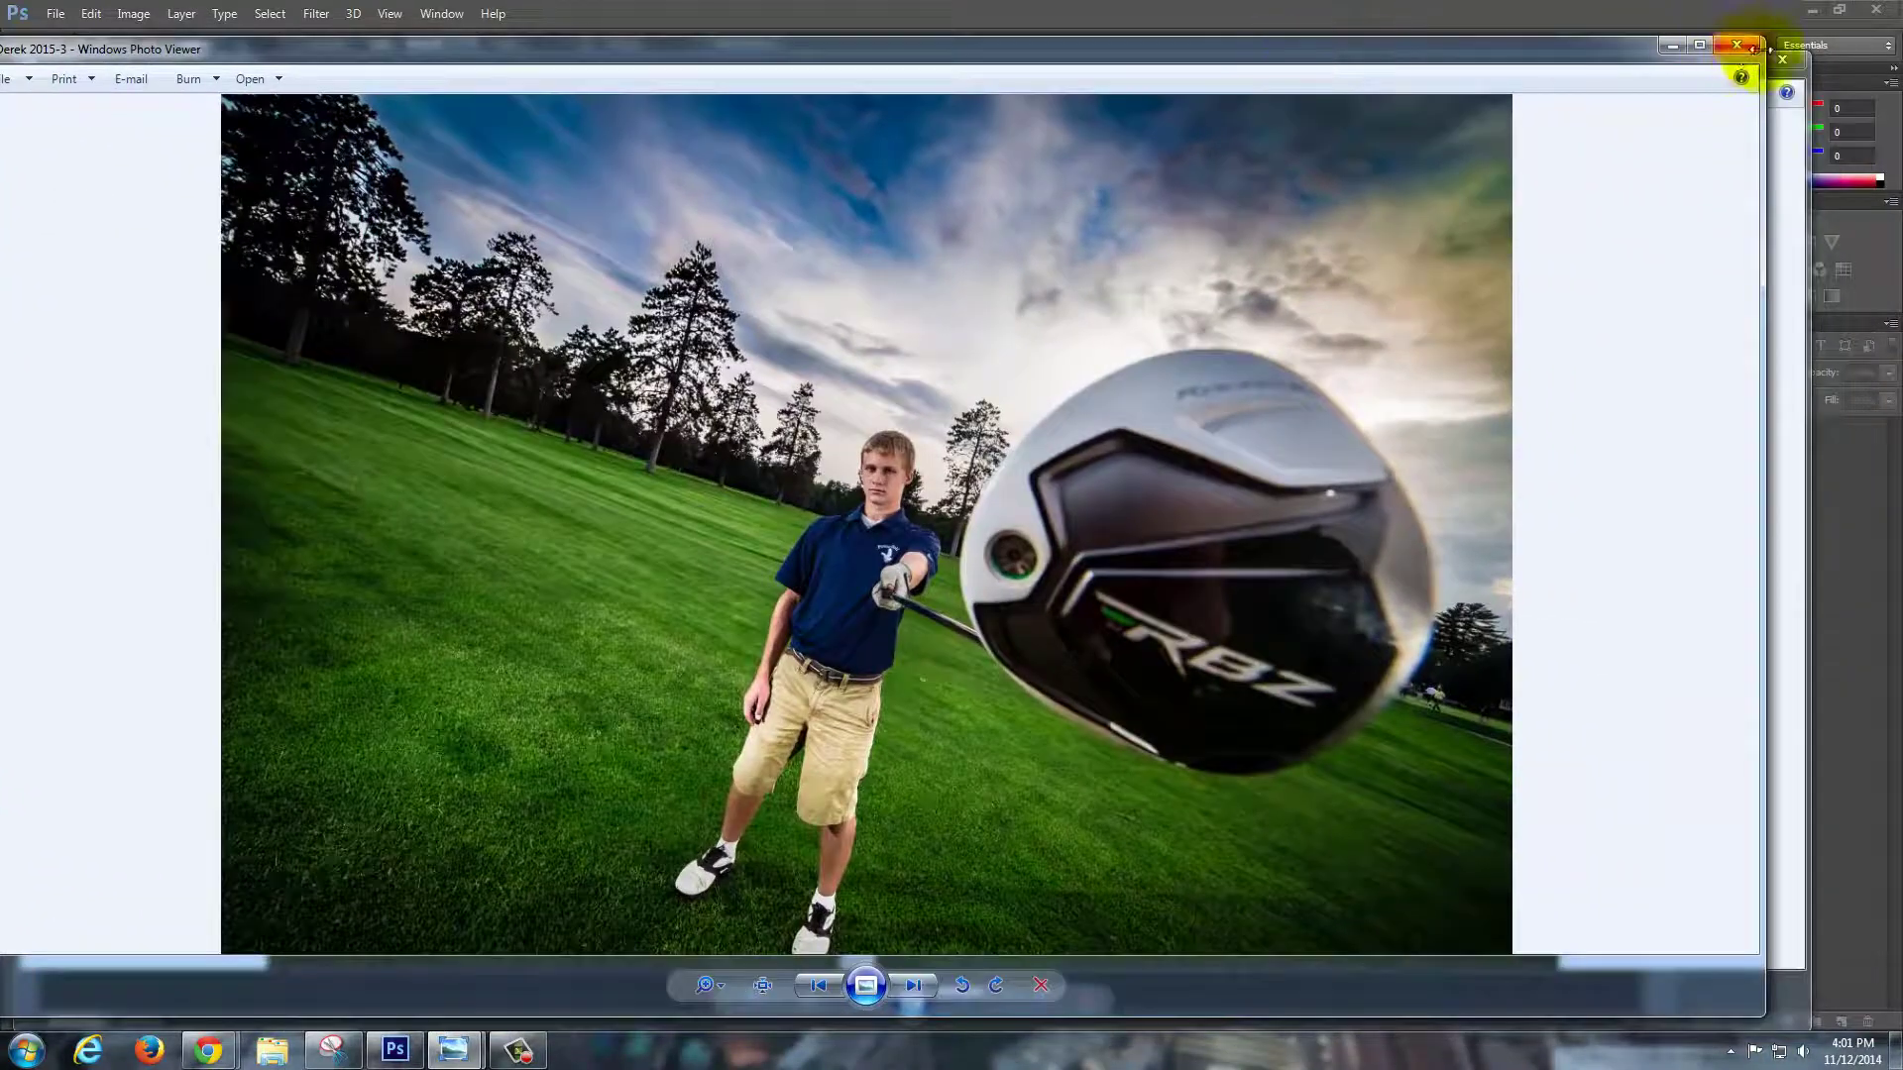
{"action": "left_click", "coordinate": [1672, 46]}
{"action": "left_click", "coordinate": [1698, 58]}
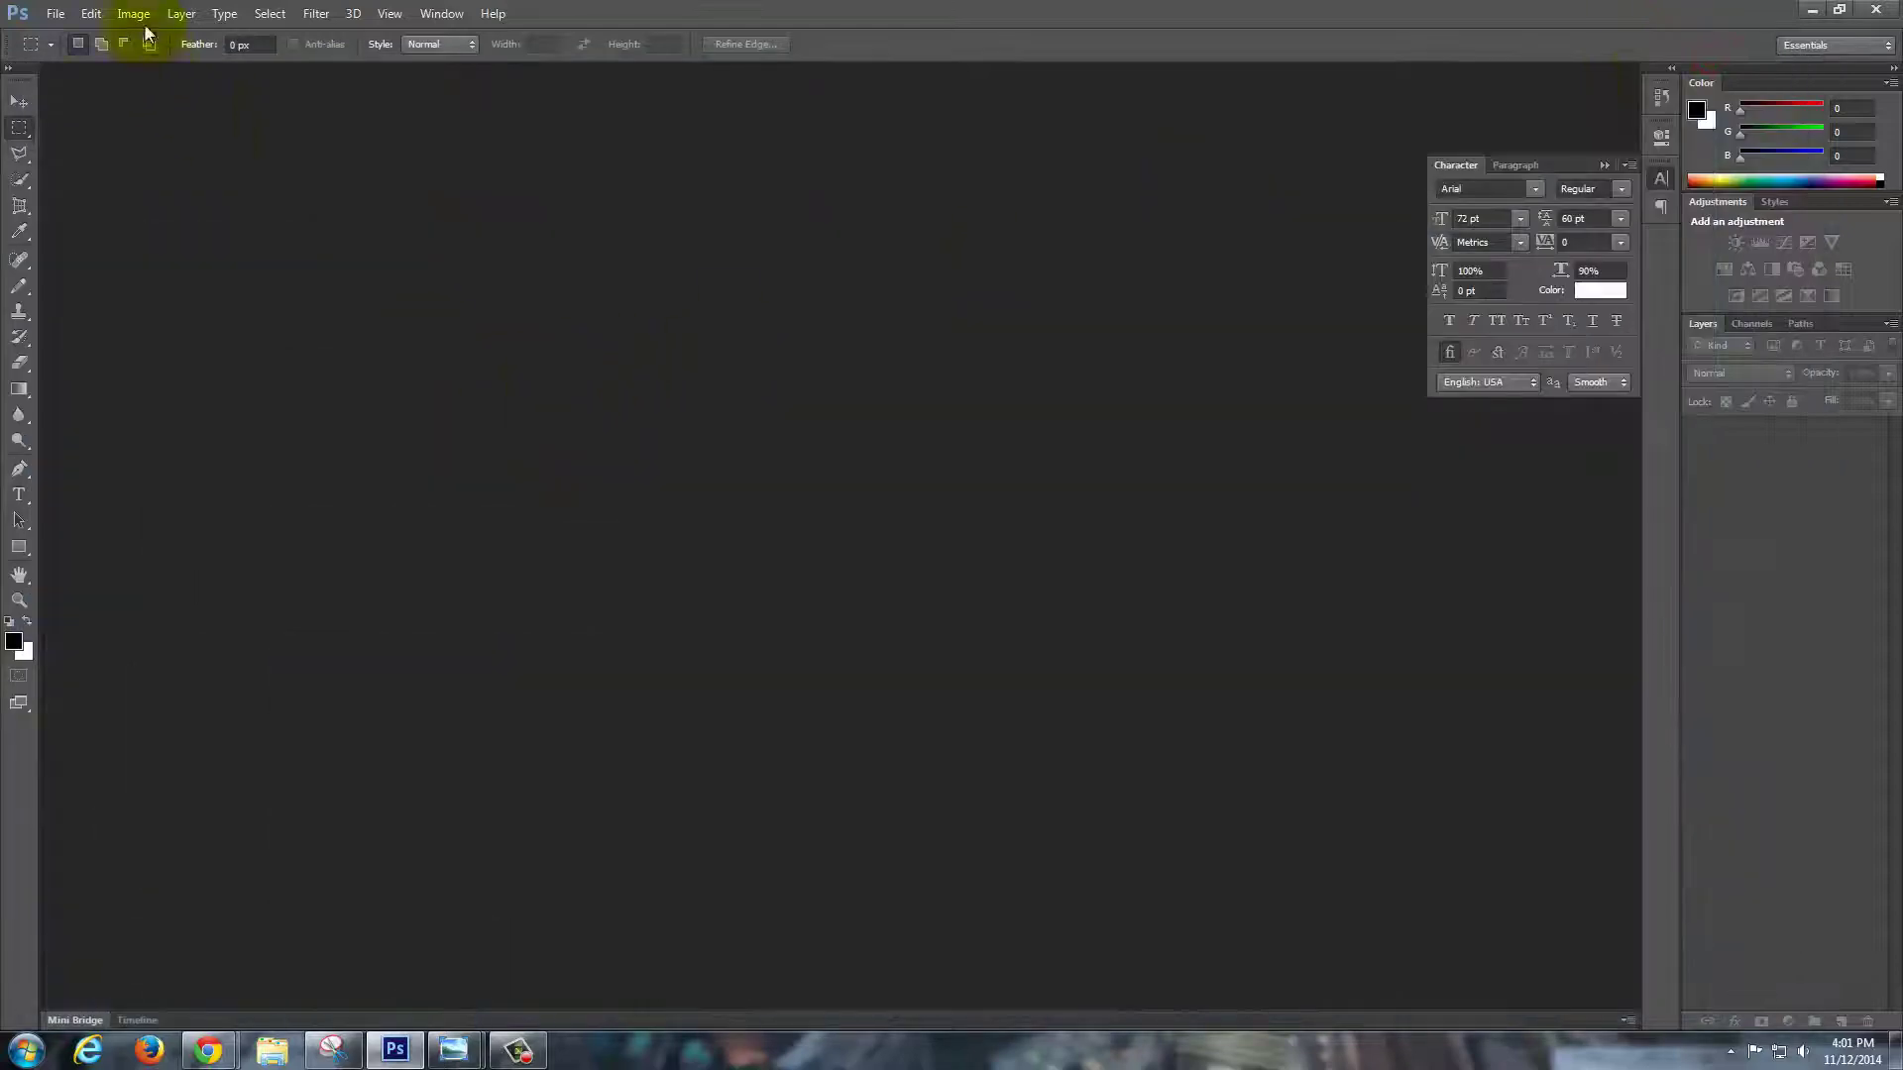
Open the desktop photo IMG_5164.dng with the Open As format set to Camera Raw.
{"action": "left_click", "coordinate": [54, 15]}
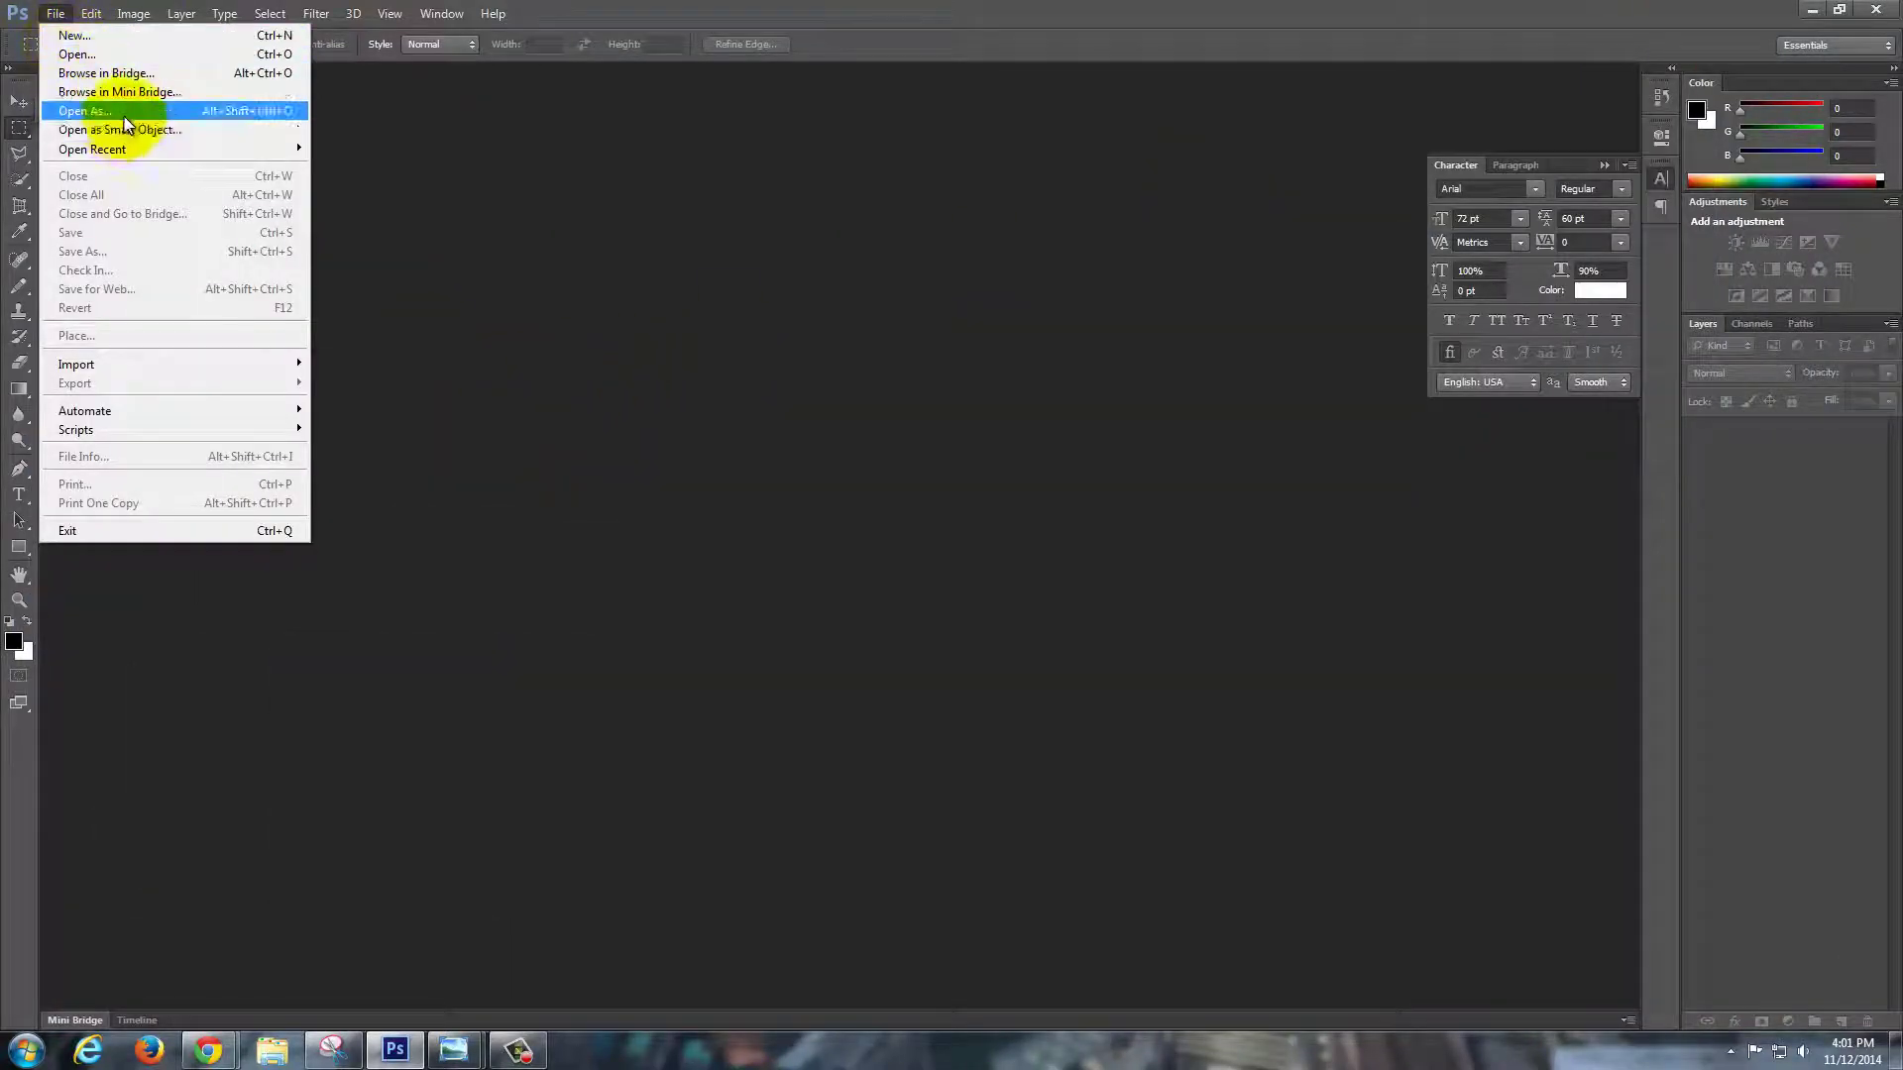
{"action": "left_click", "coordinate": [89, 111]}
{"action": "left_click", "coordinate": [1080, 913]}
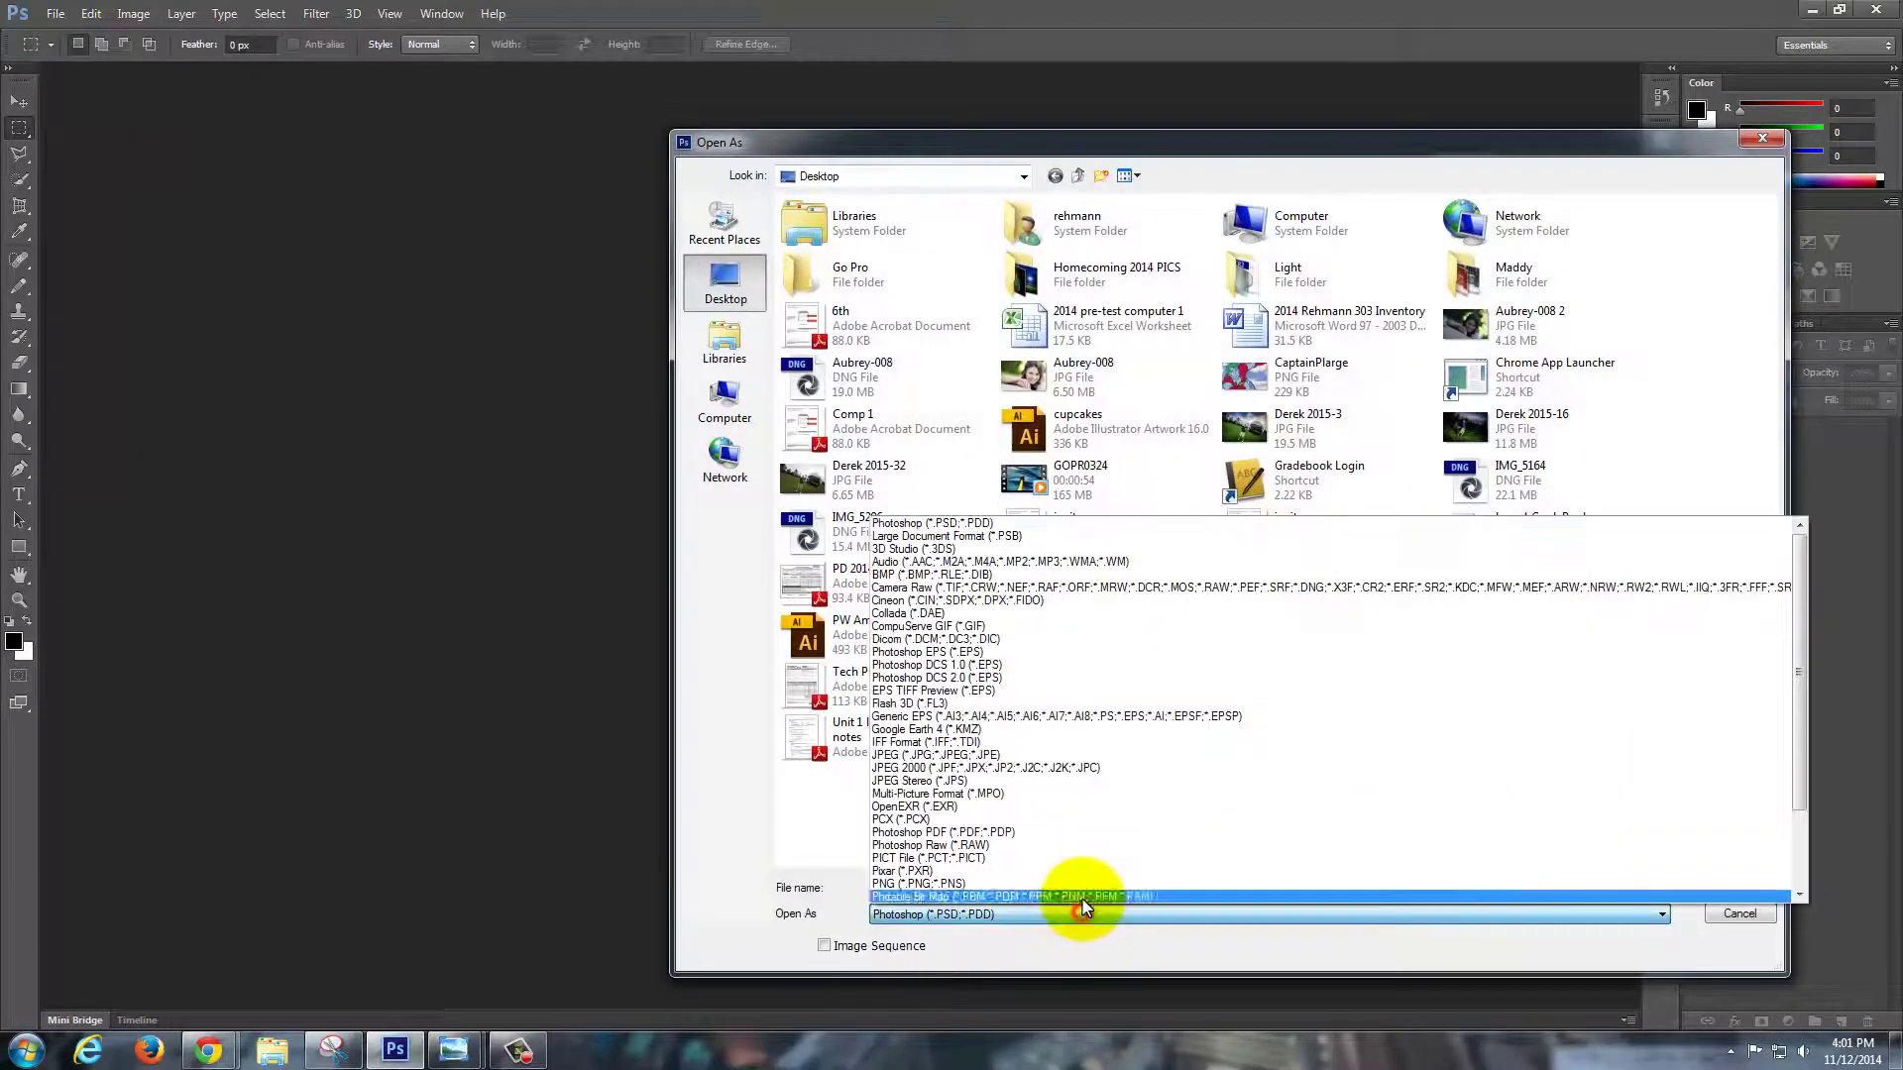
{"action": "left_click", "coordinate": [975, 591]}
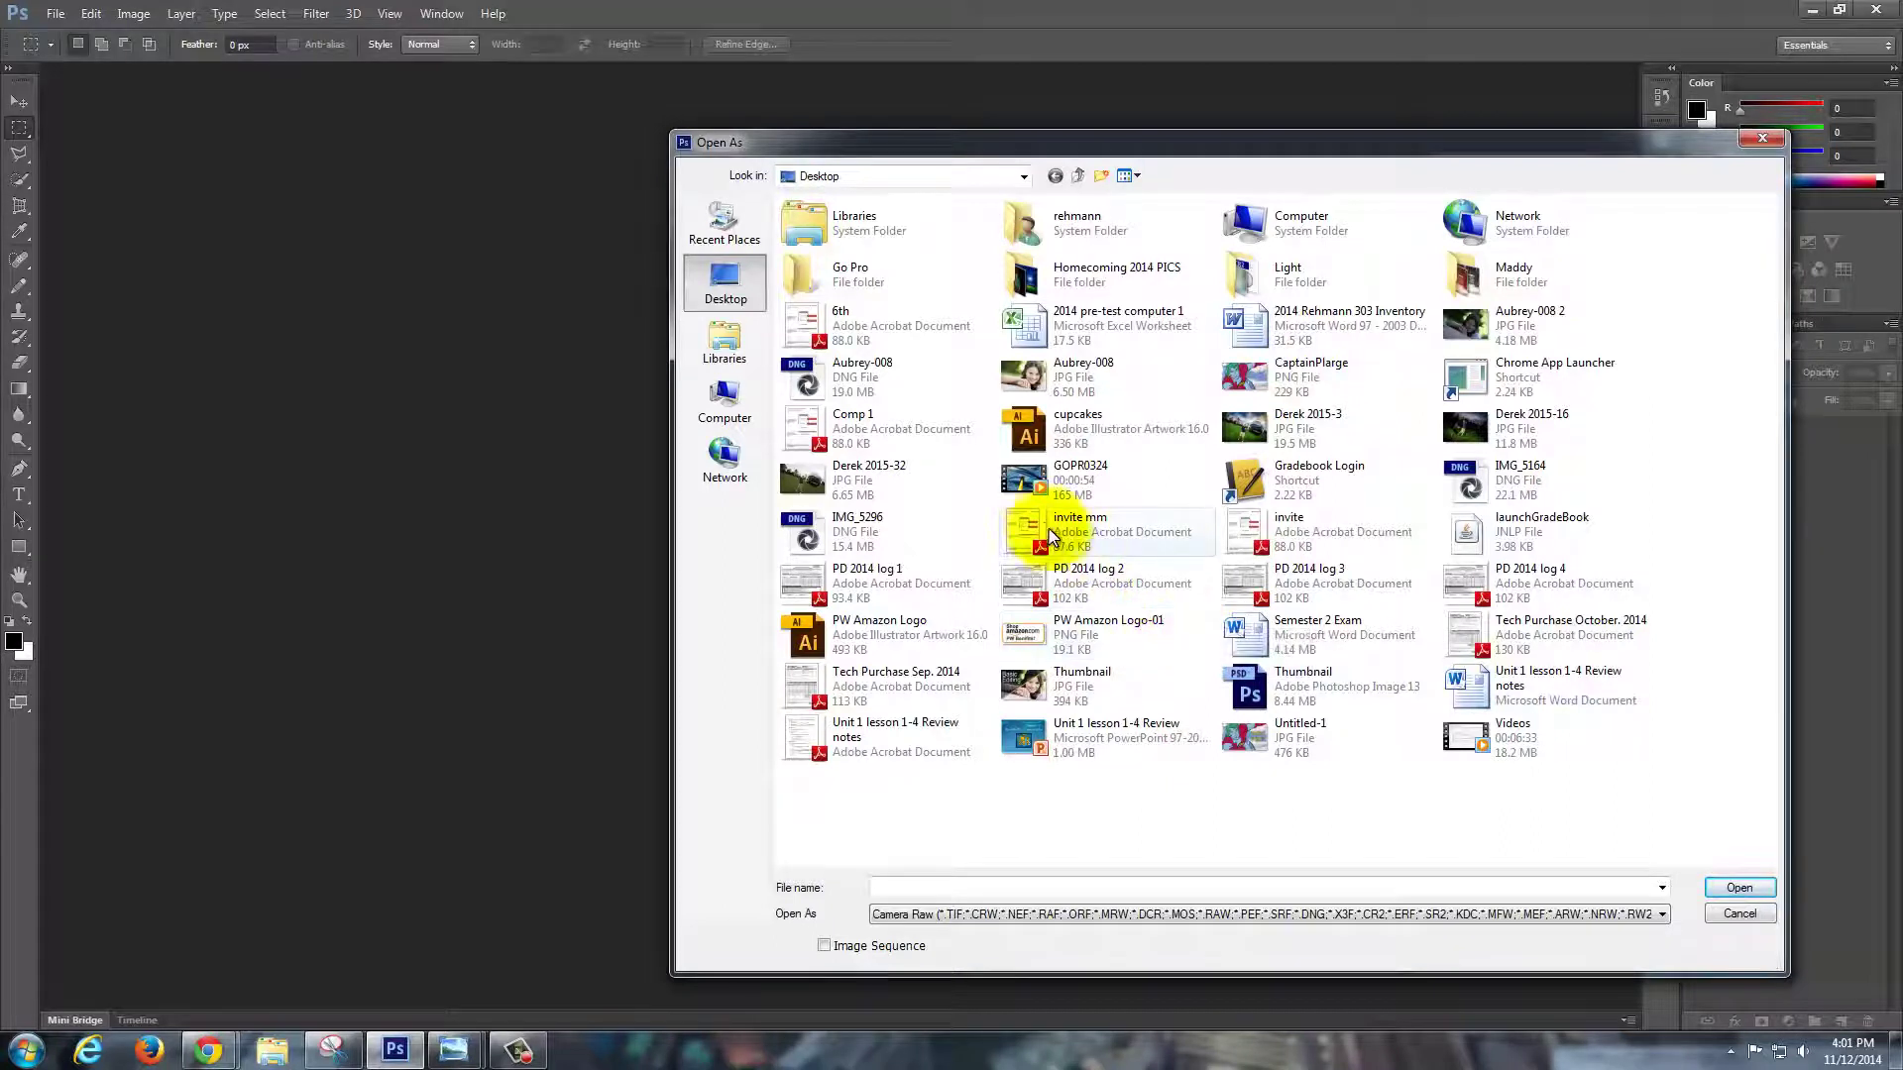
{"action": "left_click", "coordinate": [1613, 743]}
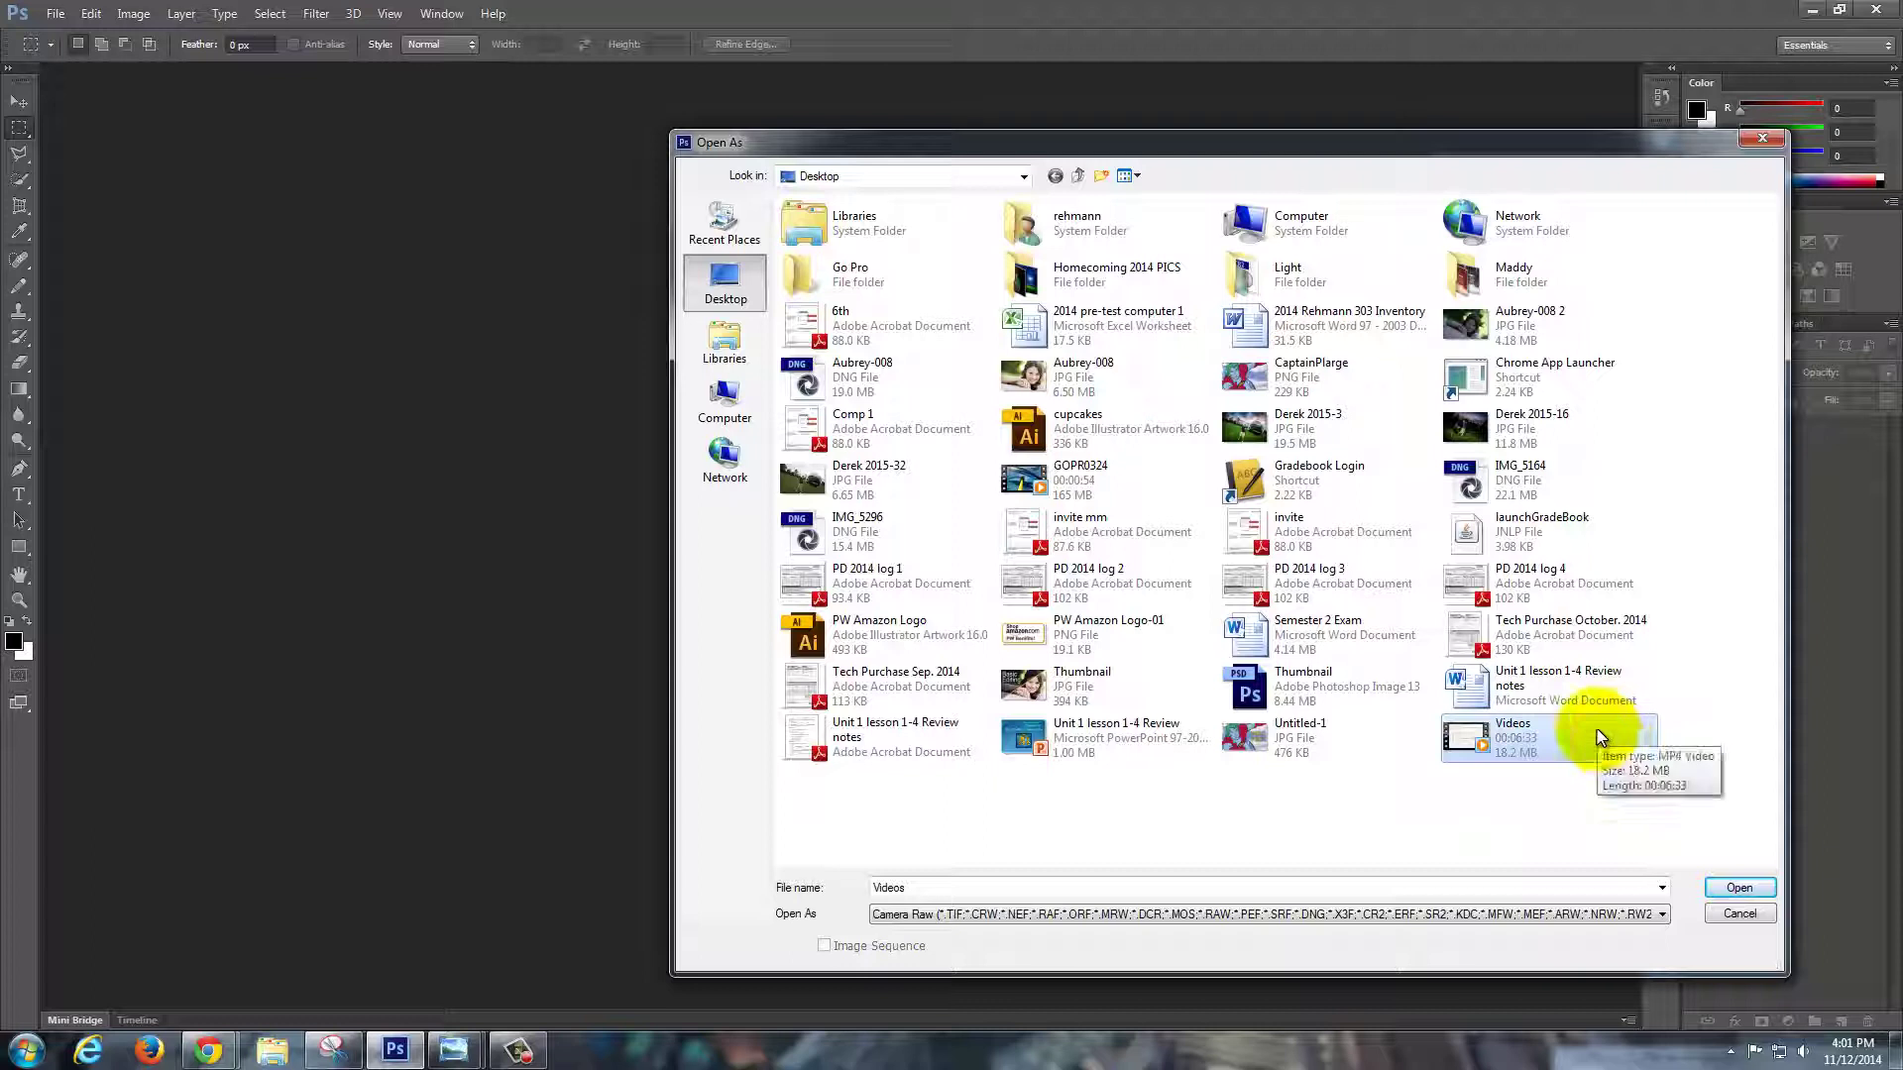
{"action": "key", "text": "i"}
{"action": "key", "text": "i"}
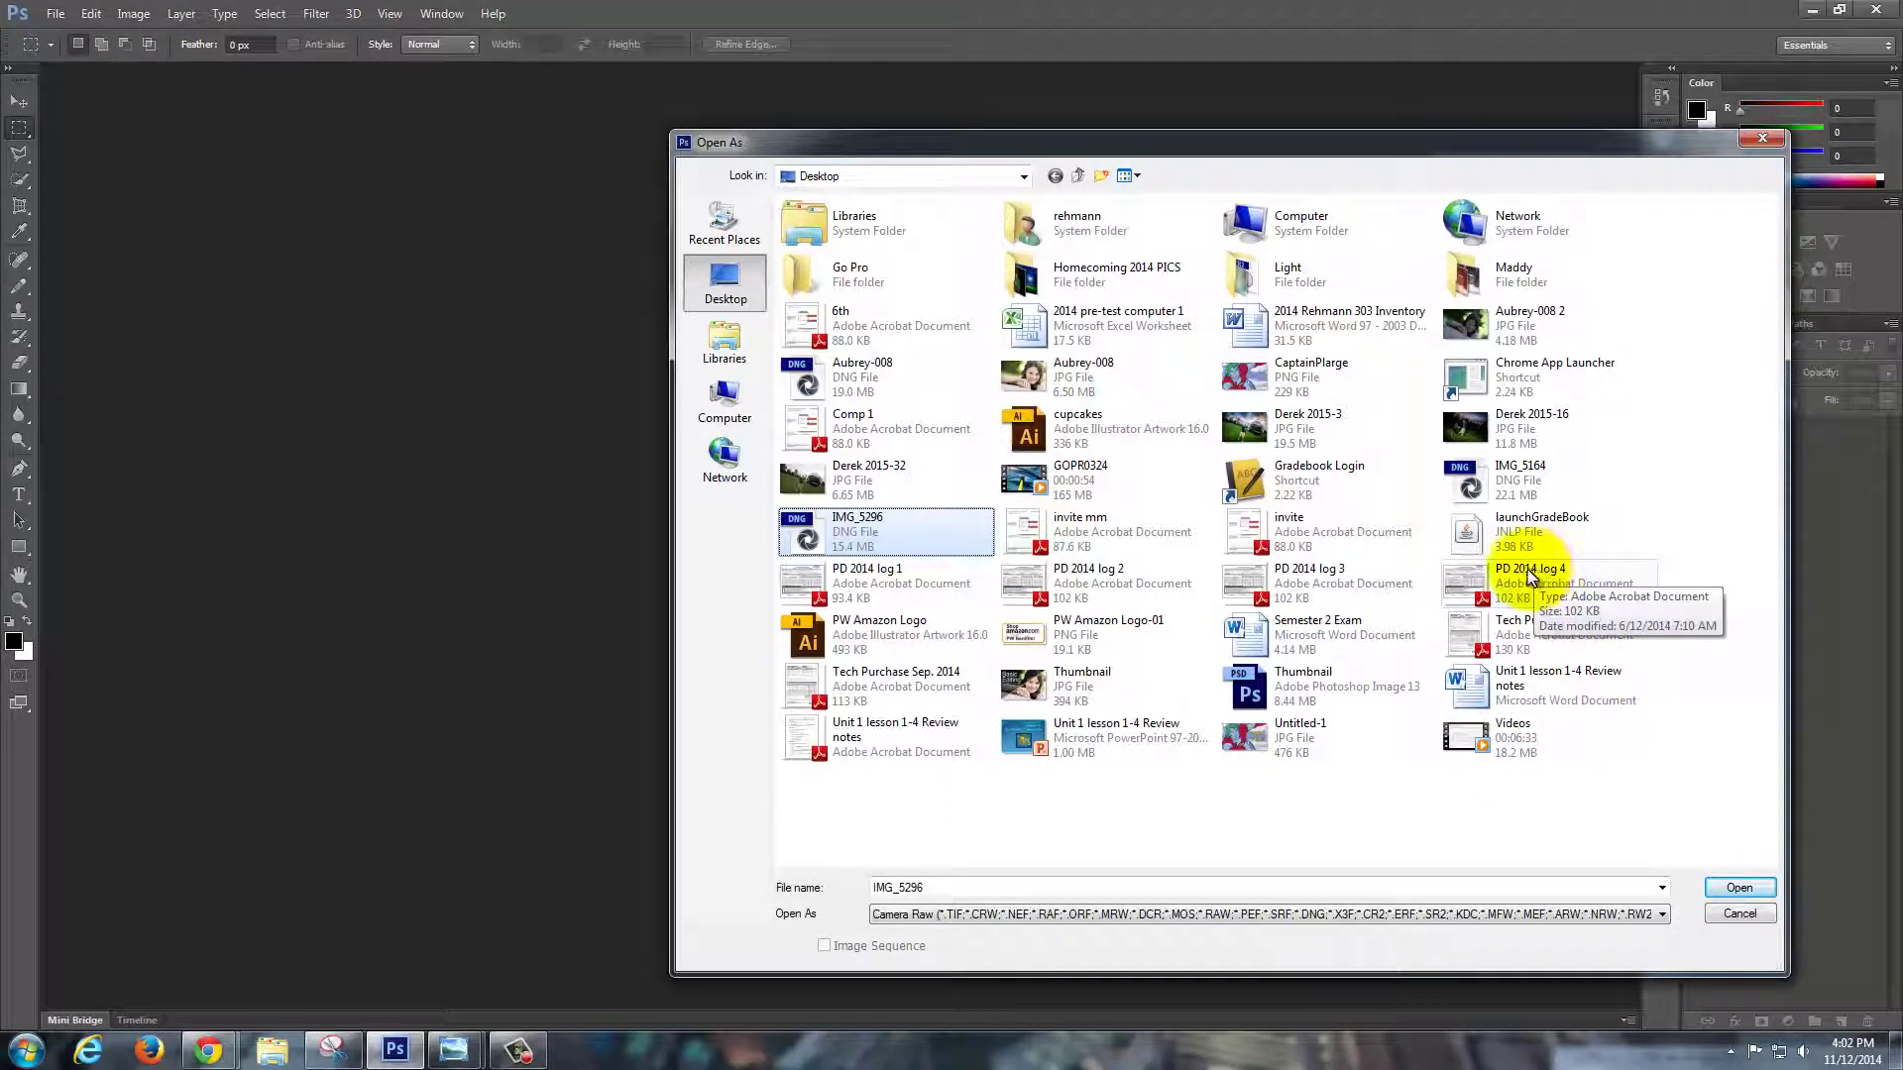
{"action": "left_click", "coordinate": [1526, 475]}
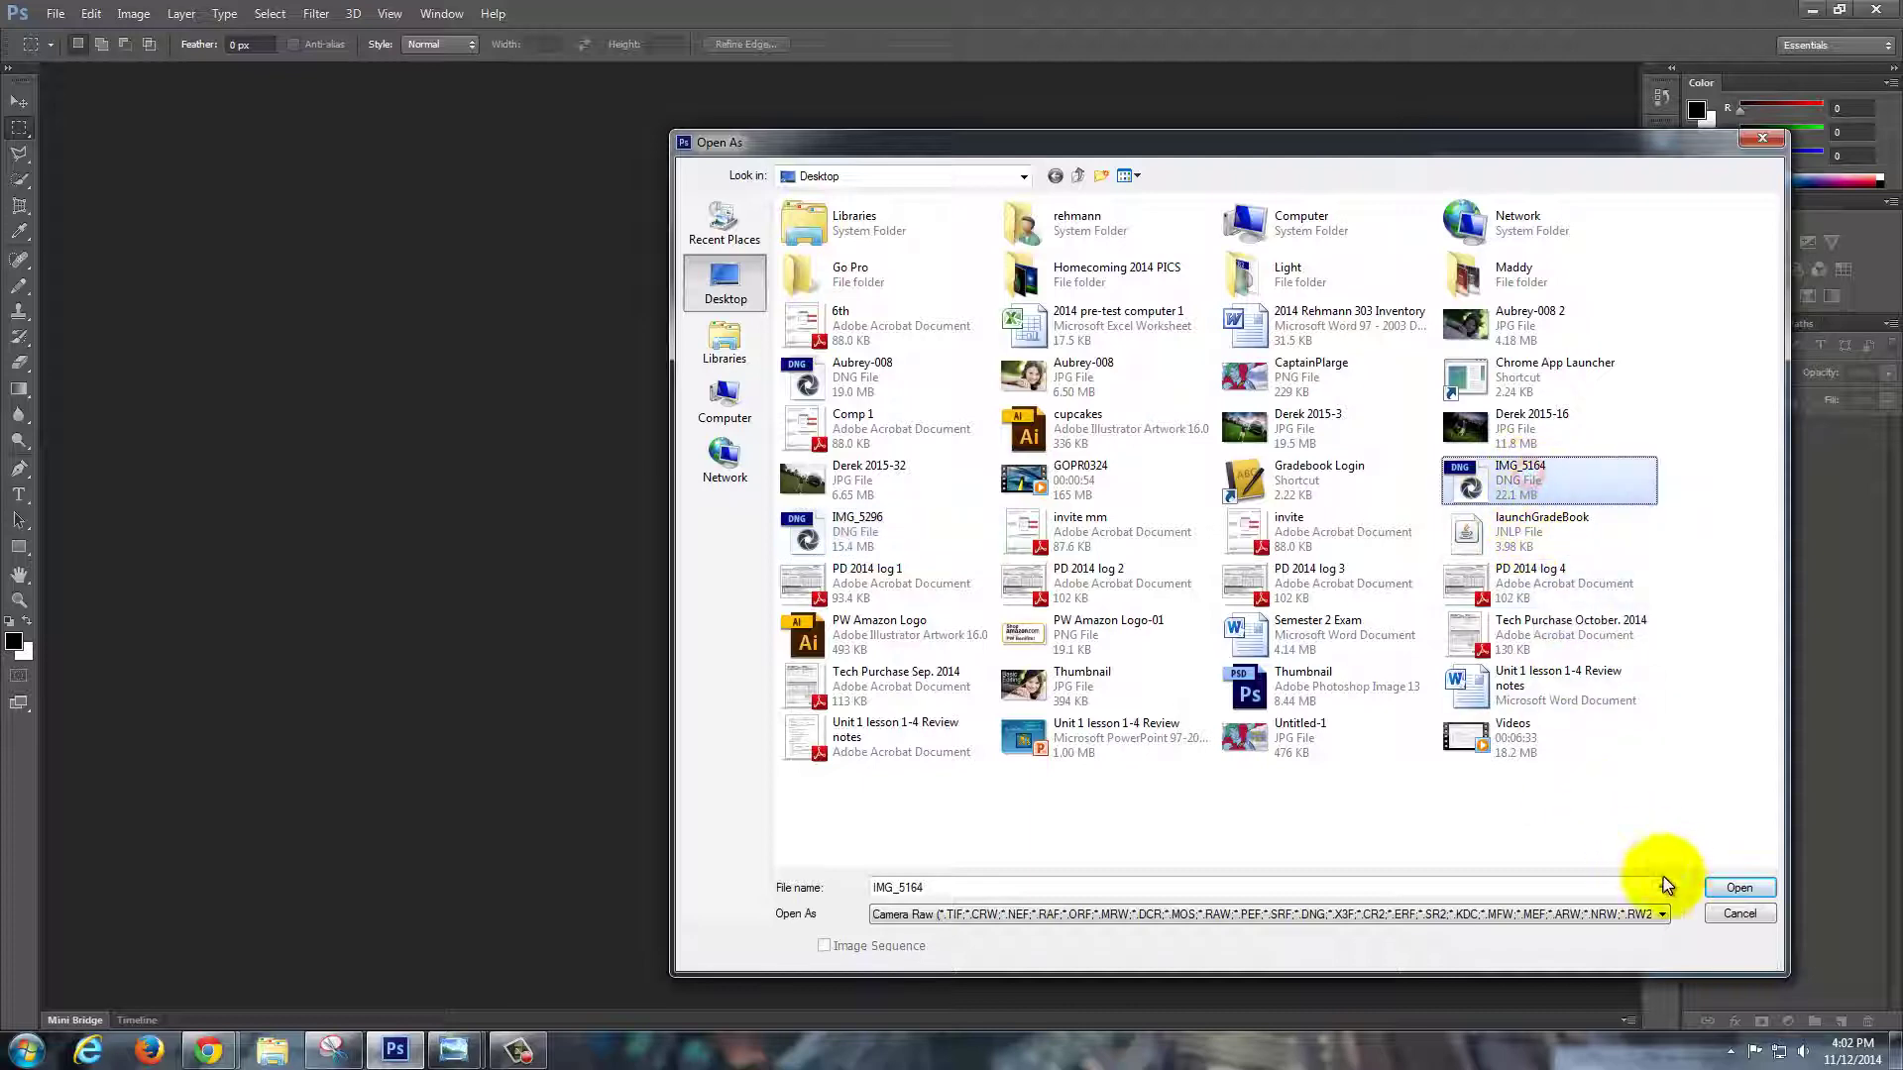
{"action": "left_click", "coordinate": [1736, 889]}
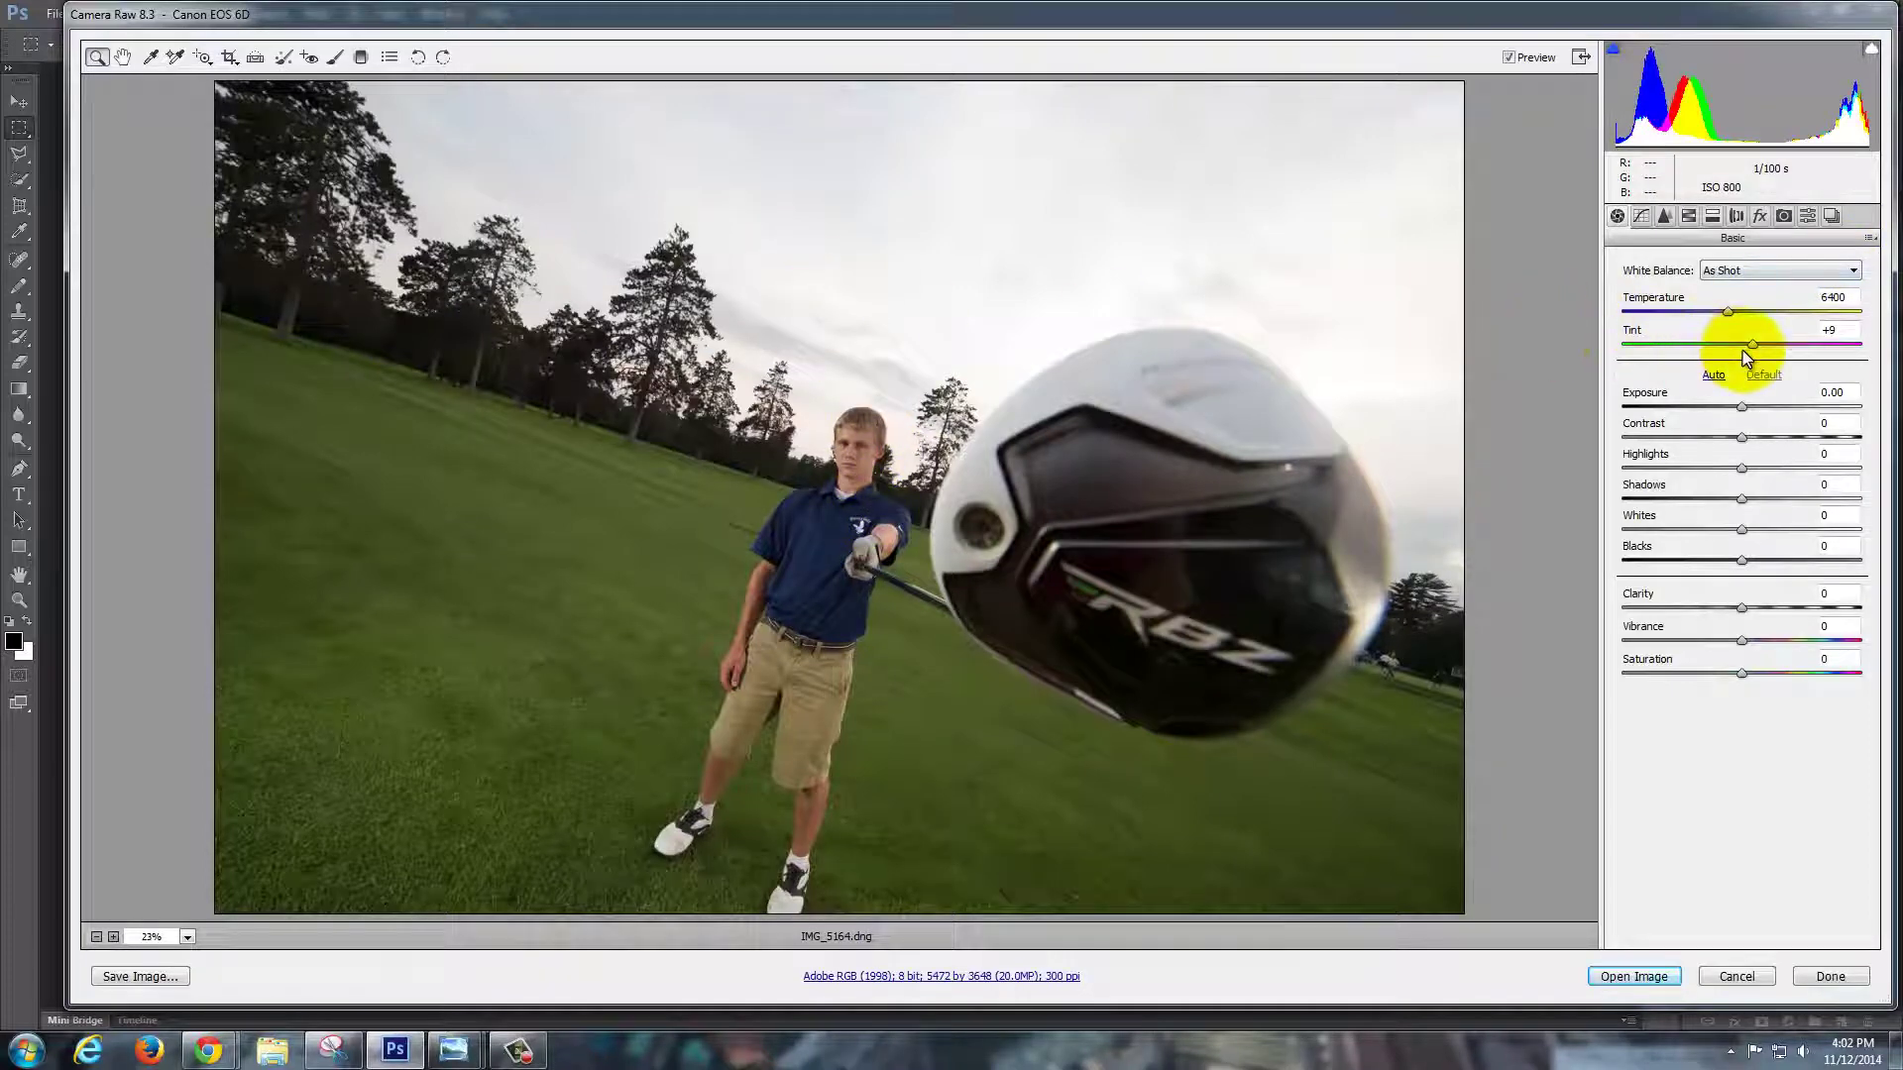
Raise the photo's exposure to +0.40 and darken its edges with a post-crop vignette amount of about -20.
{"action": "left_click_drag", "start_coordinate": [1742, 407], "coordinate": [1752, 406]}
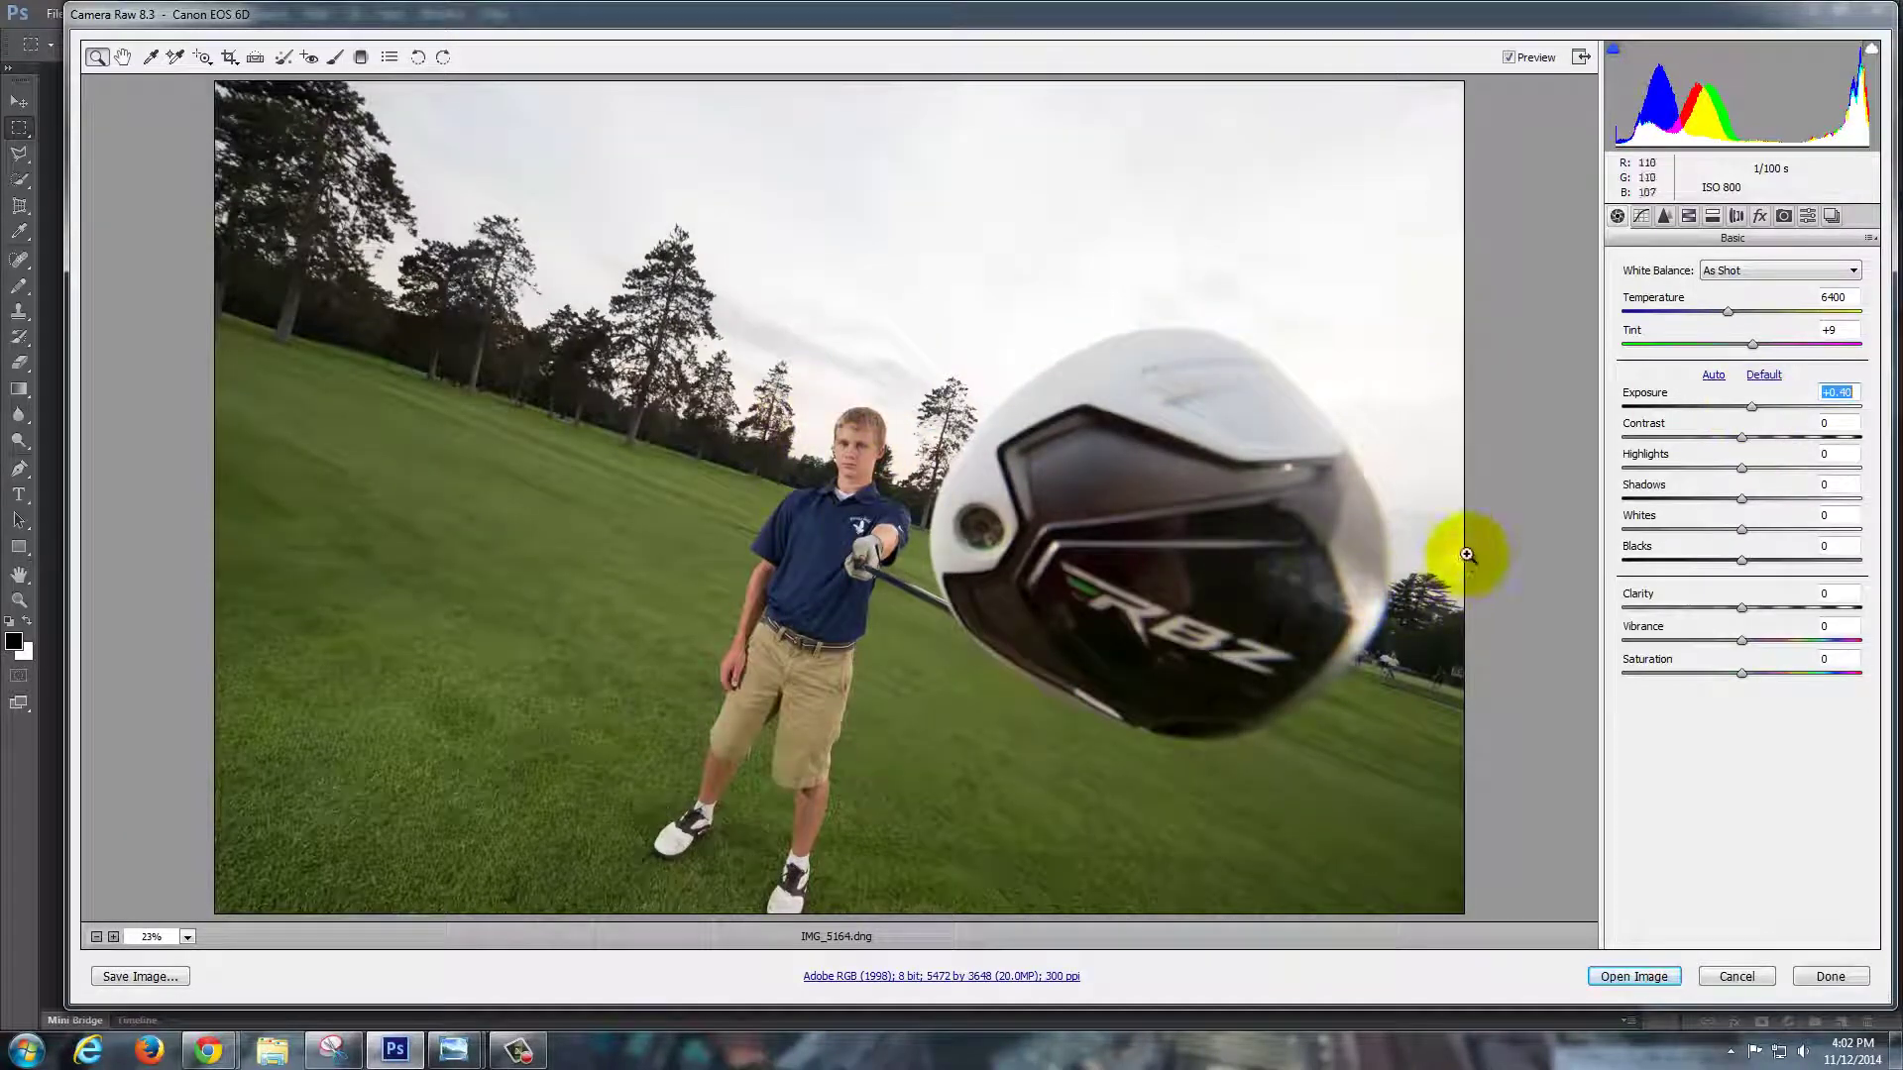
{"action": "left_click", "coordinate": [1760, 216]}
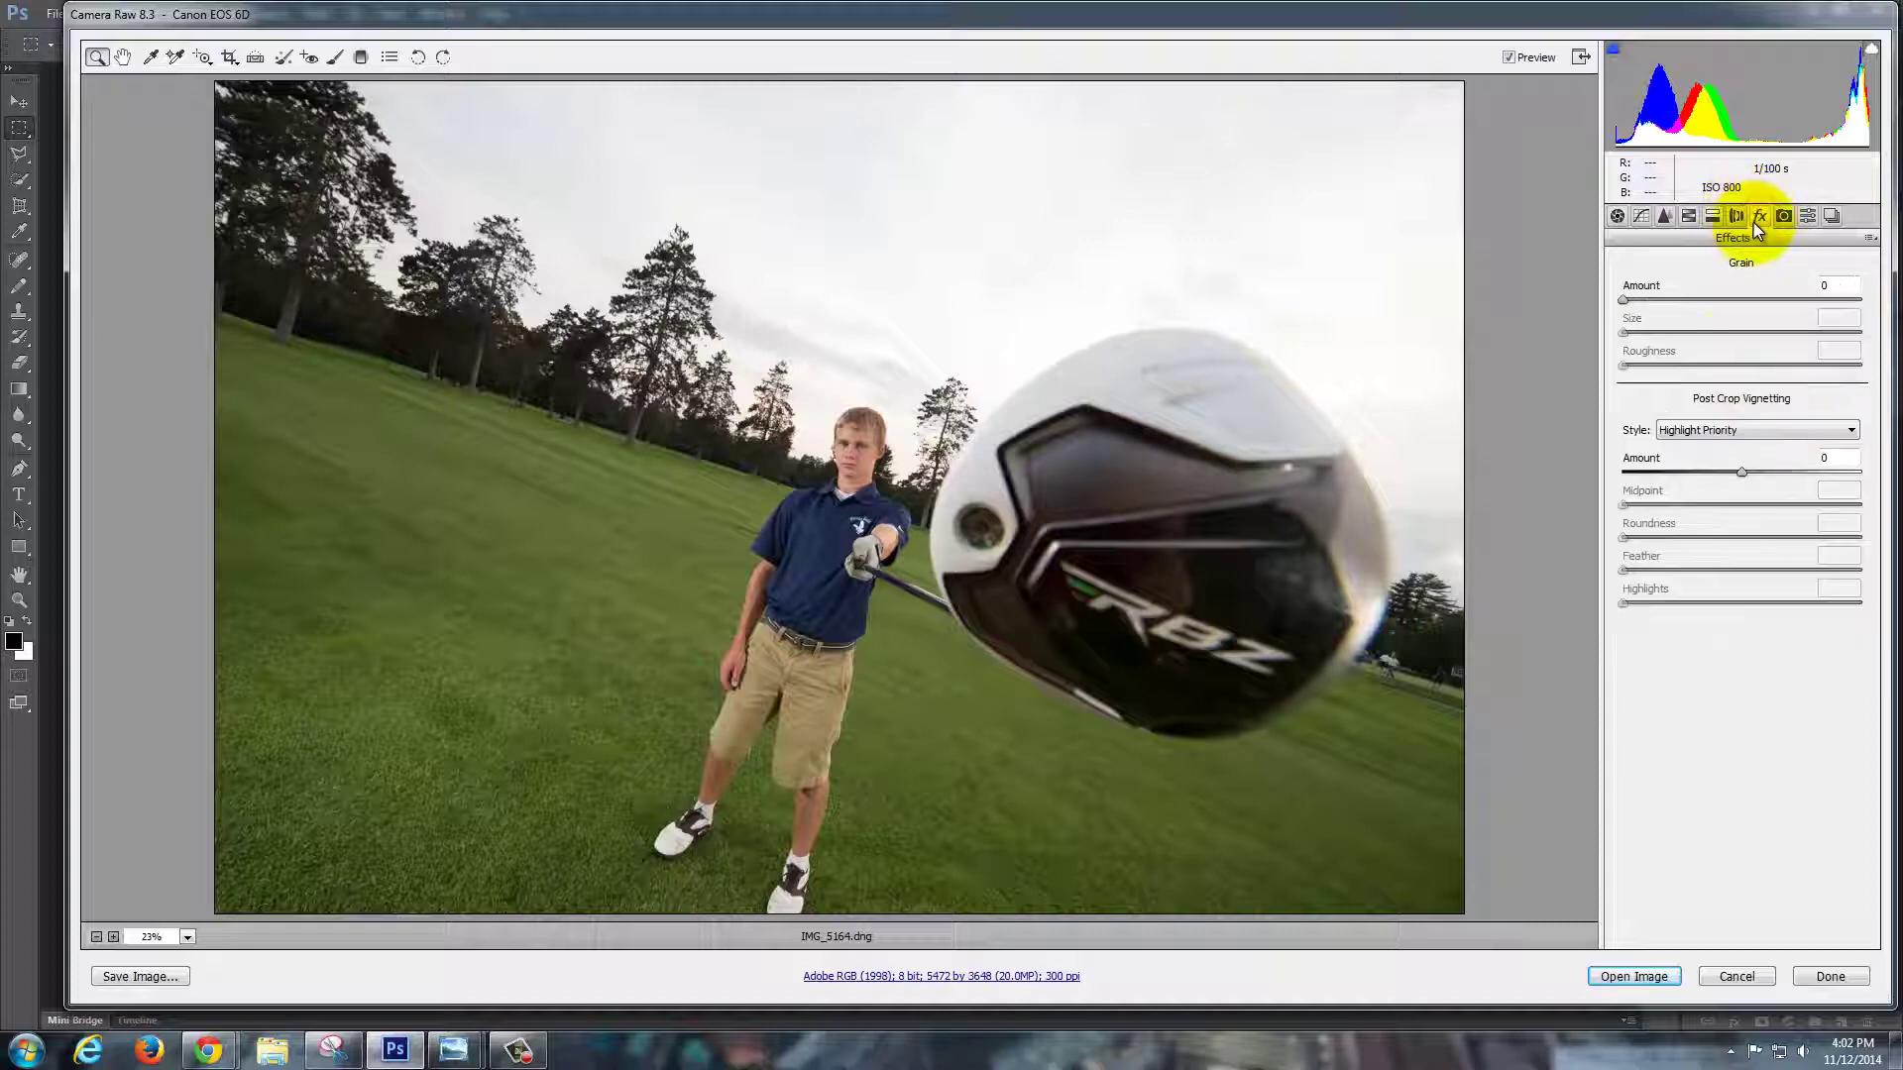
{"action": "mouse_move", "coordinate": [1740, 471]}
{"action": "left_mouse_down"}
{"action": "mouse_move", "coordinate": [1701, 470]}
{"action": "mouse_move", "coordinate": [1716, 470]}
{"action": "left_mouse_up"}
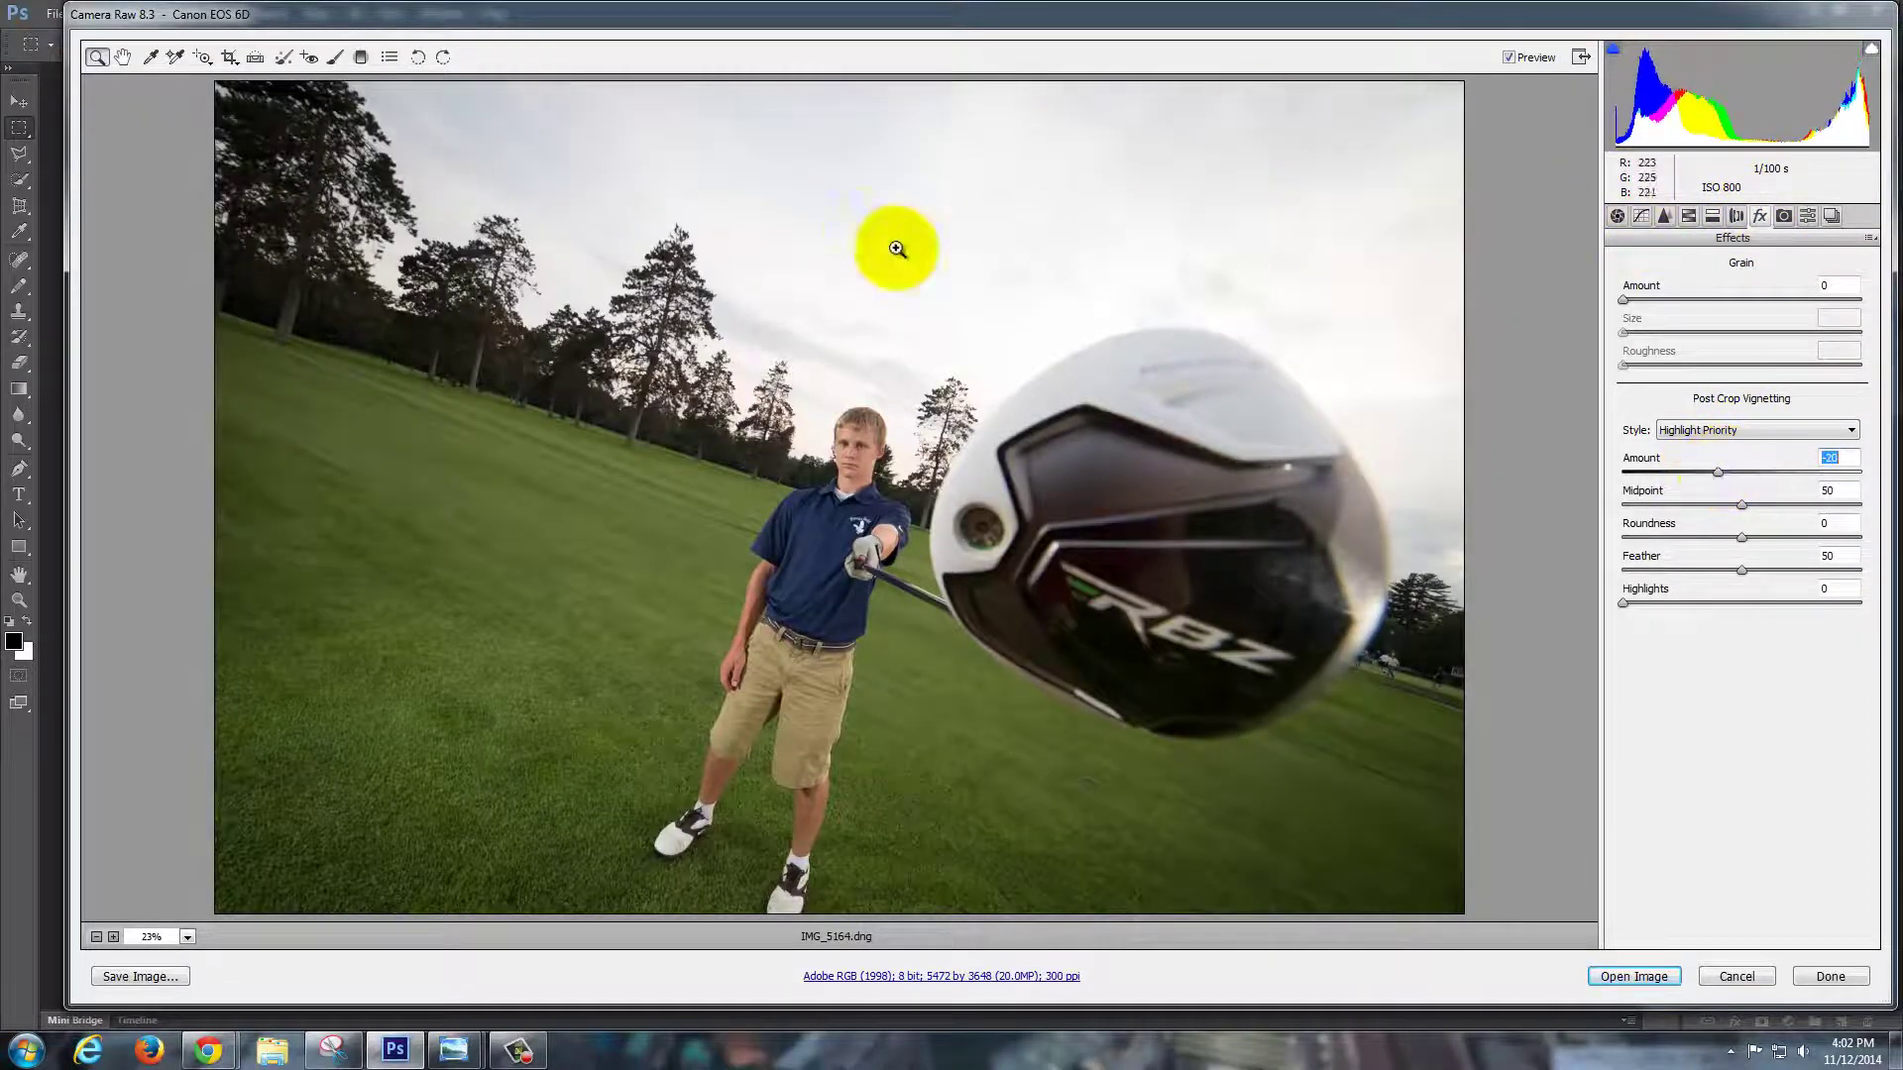
Set clarity to +77 and vibrance to +76, keeping overall saturation close to 0.
{"action": "left_click", "coordinate": [1619, 216]}
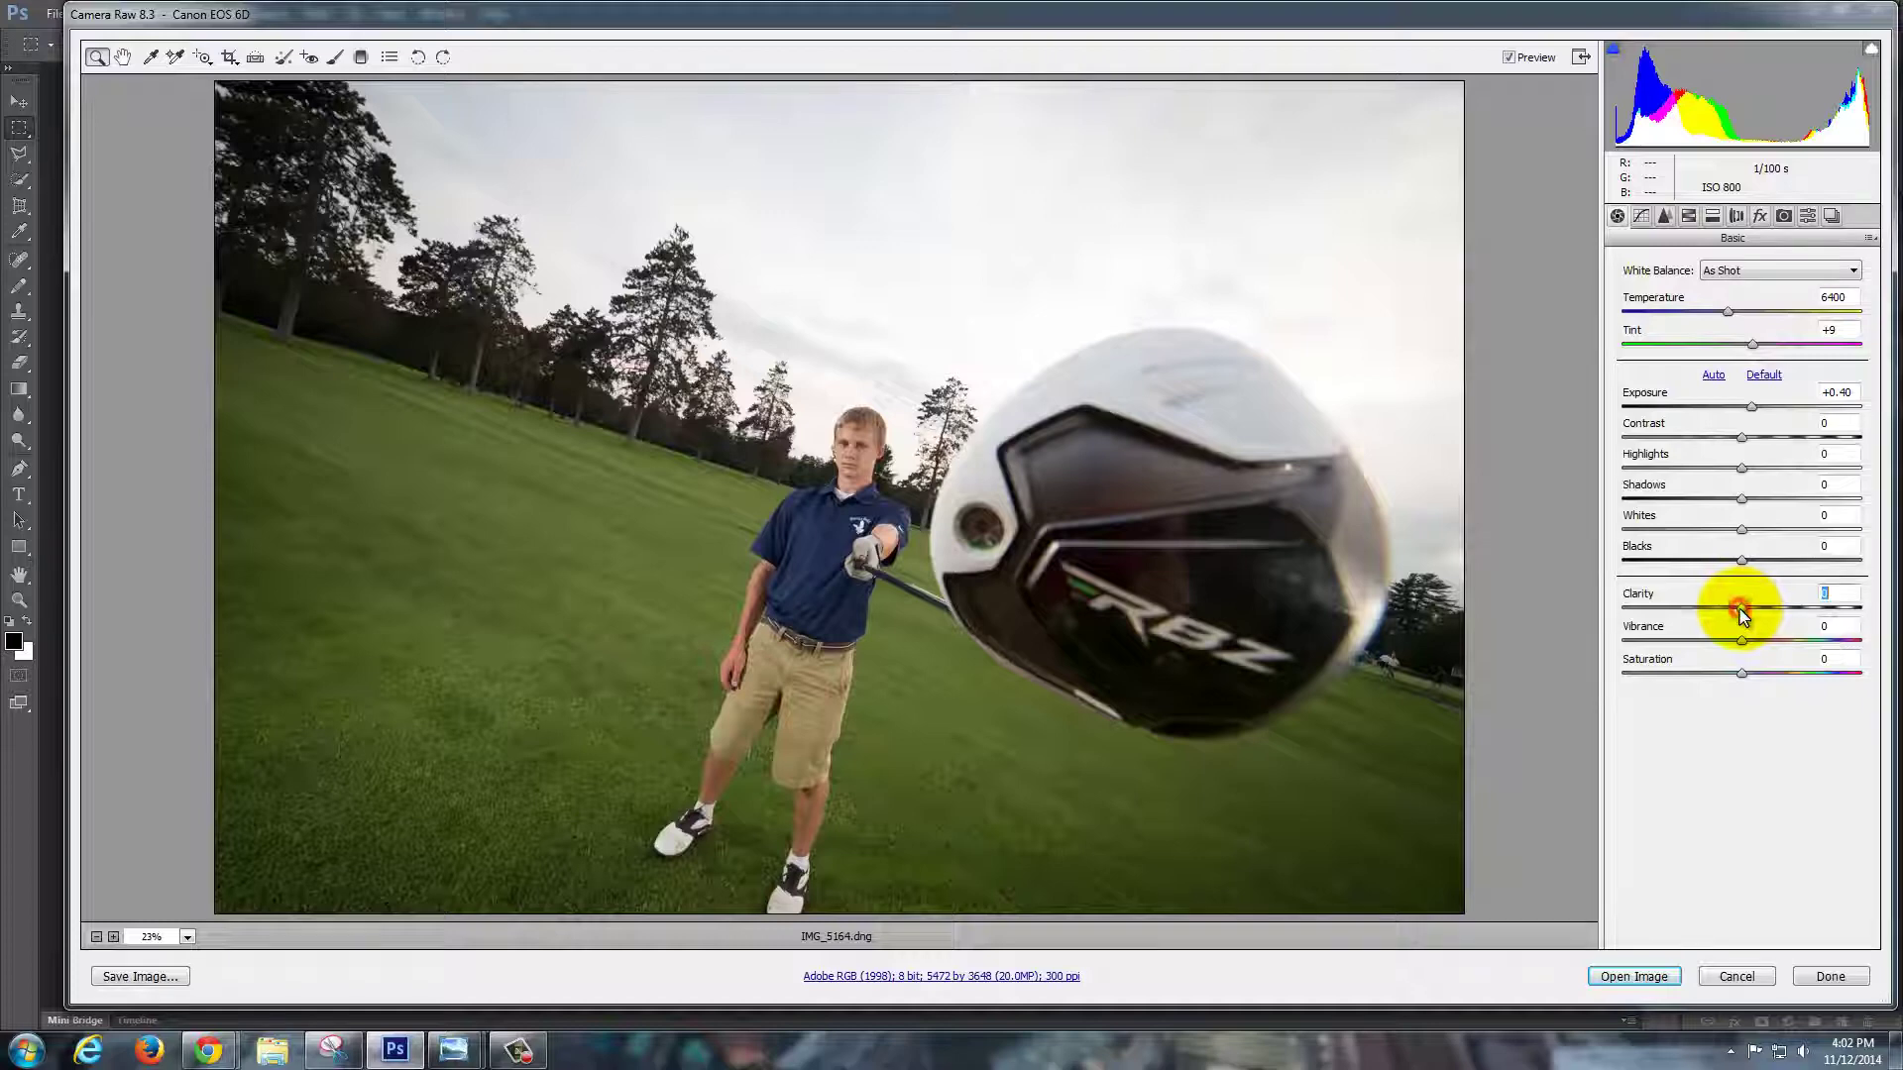
{"action": "left_click_drag", "start_coordinate": [1740, 609], "coordinate": [1869, 672]}
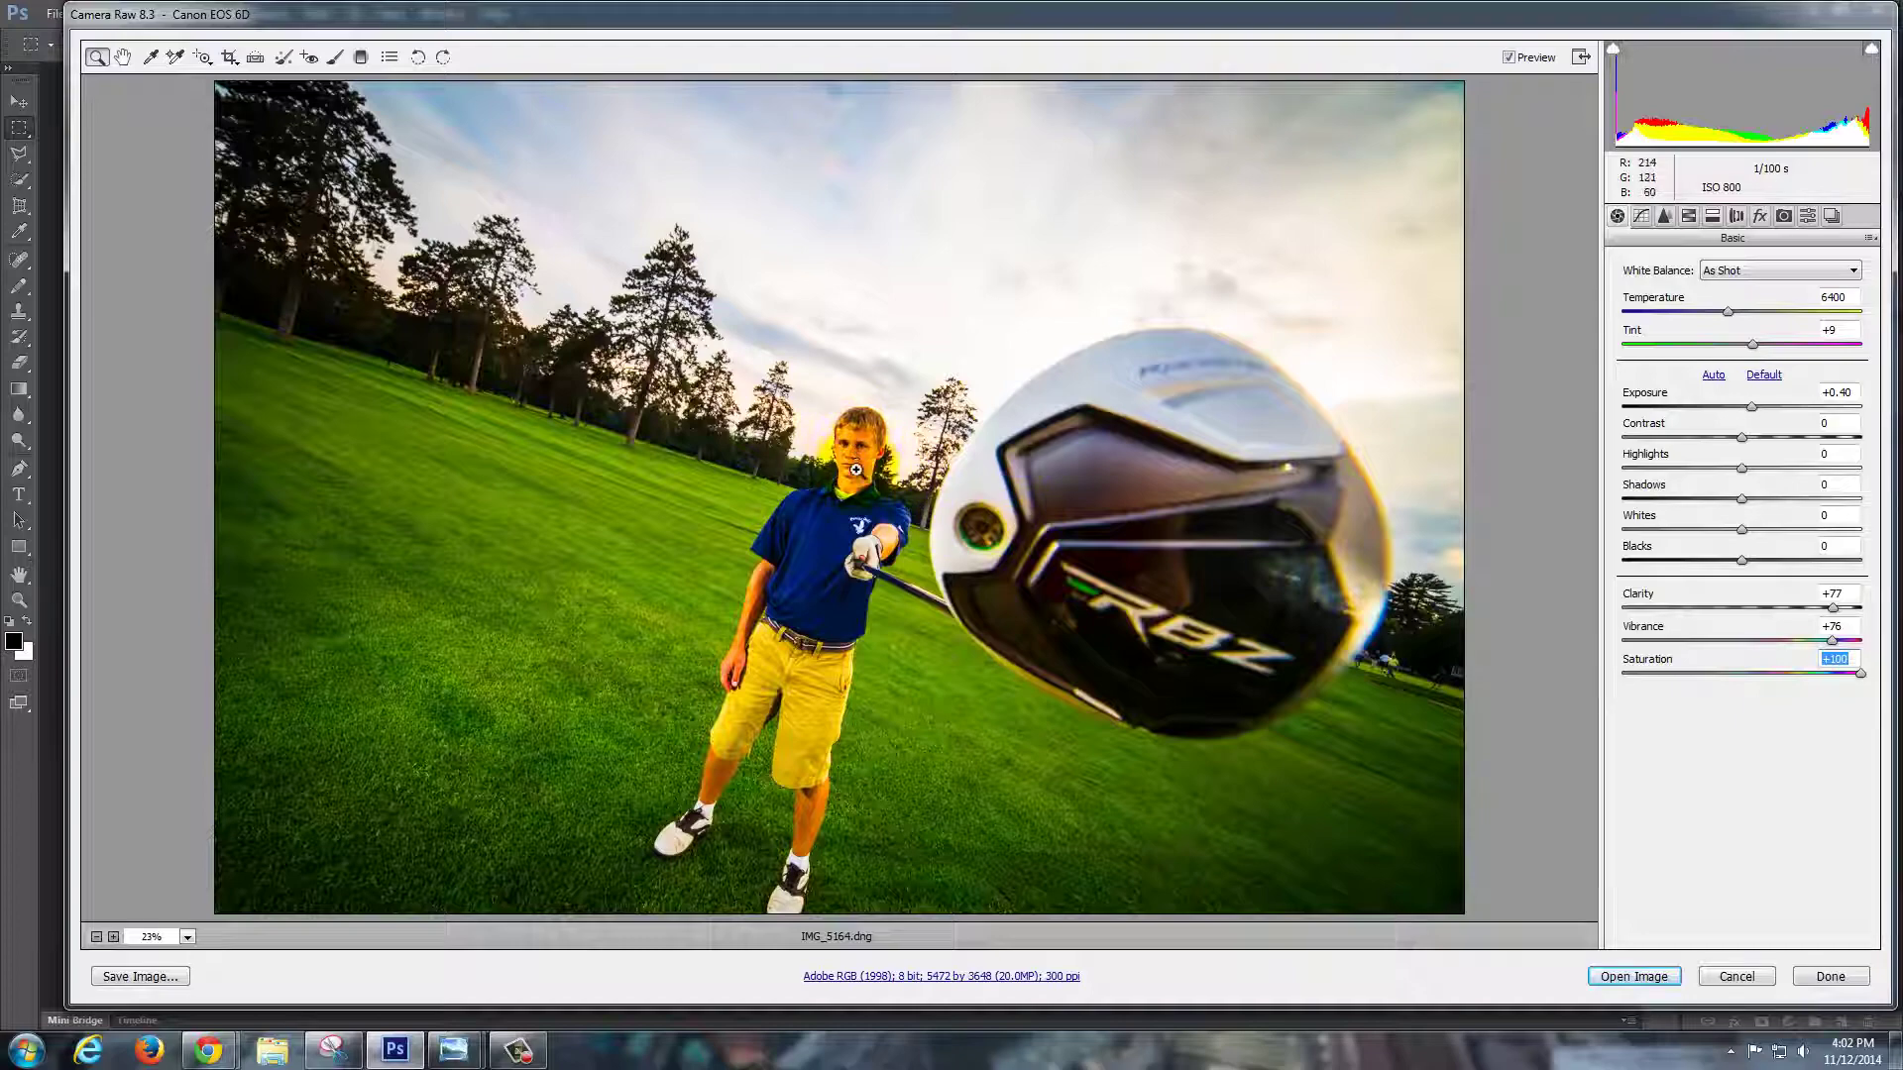
{"action": "left_click_drag", "start_coordinate": [1777, 672], "coordinate": [1731, 669]}
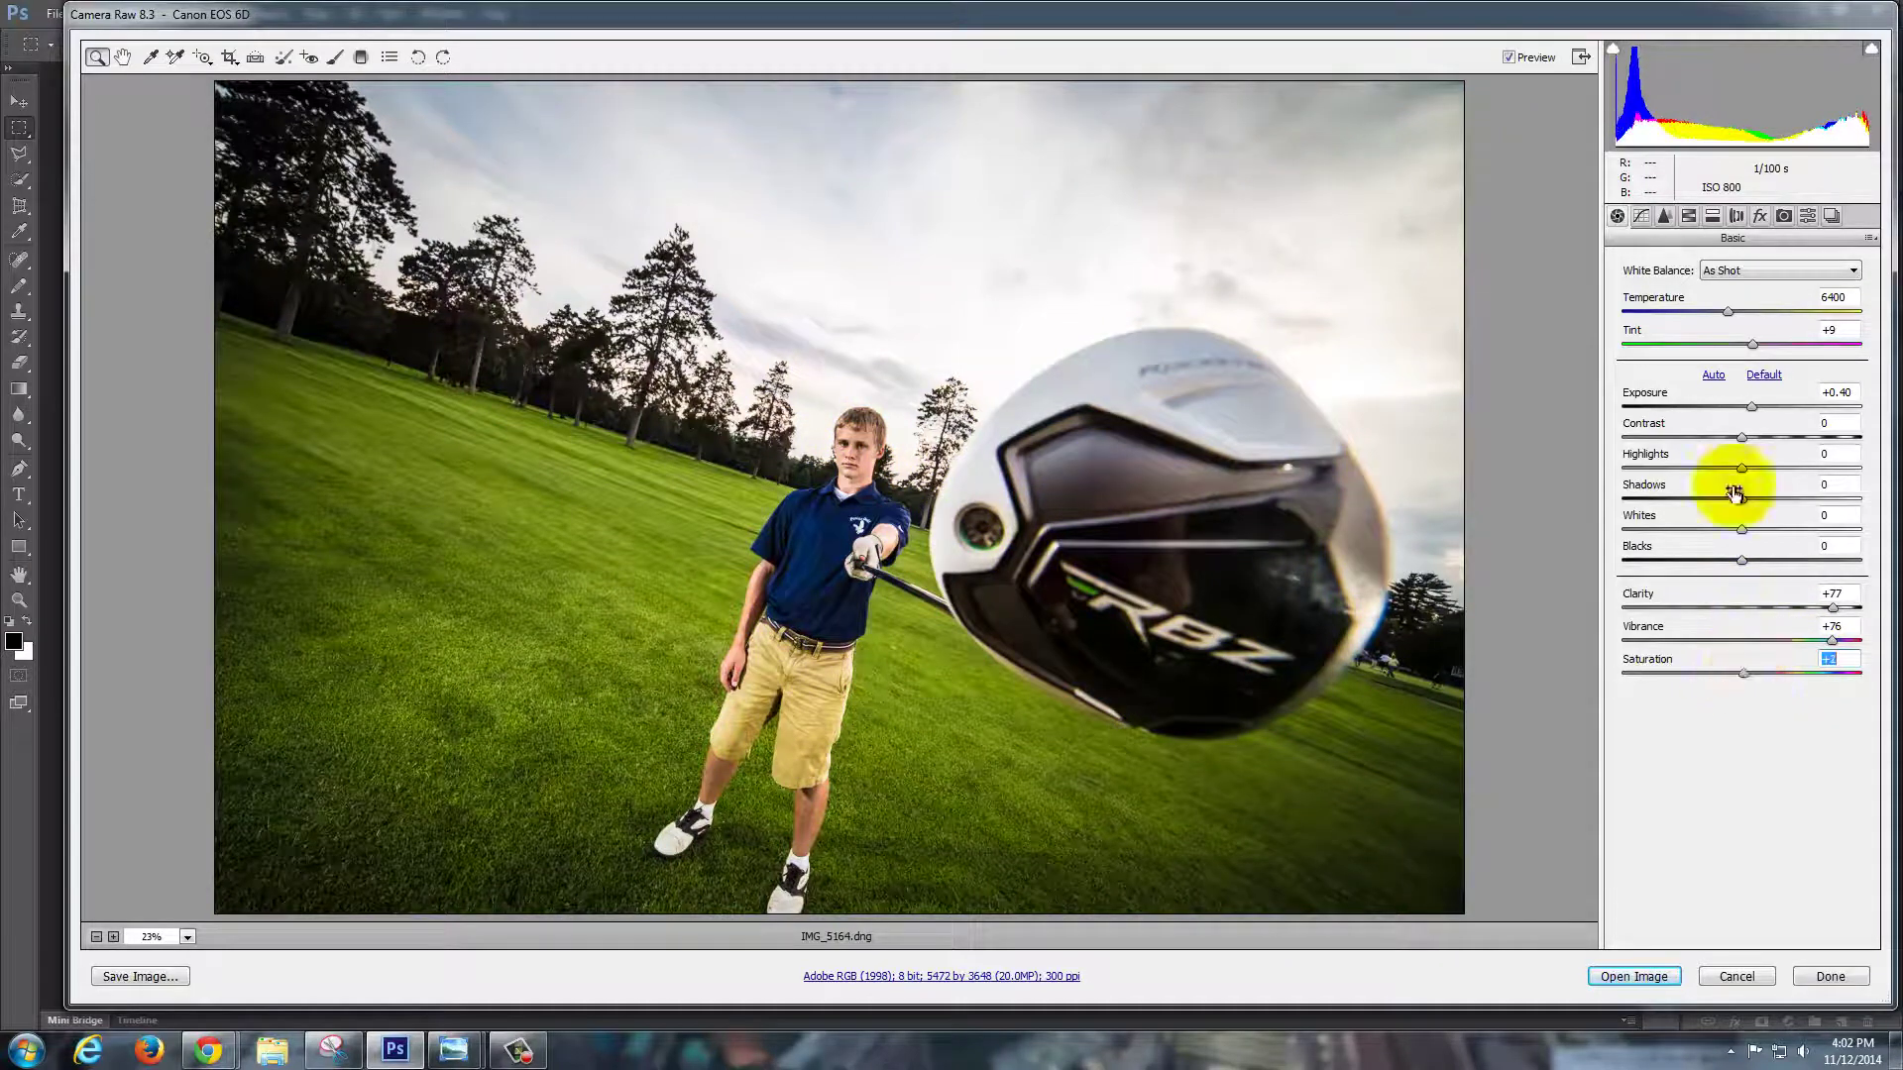
Shift the hue of the greens moderately toward a cooler tone to enrich the grass.
{"action": "left_click", "coordinate": [1688, 216]}
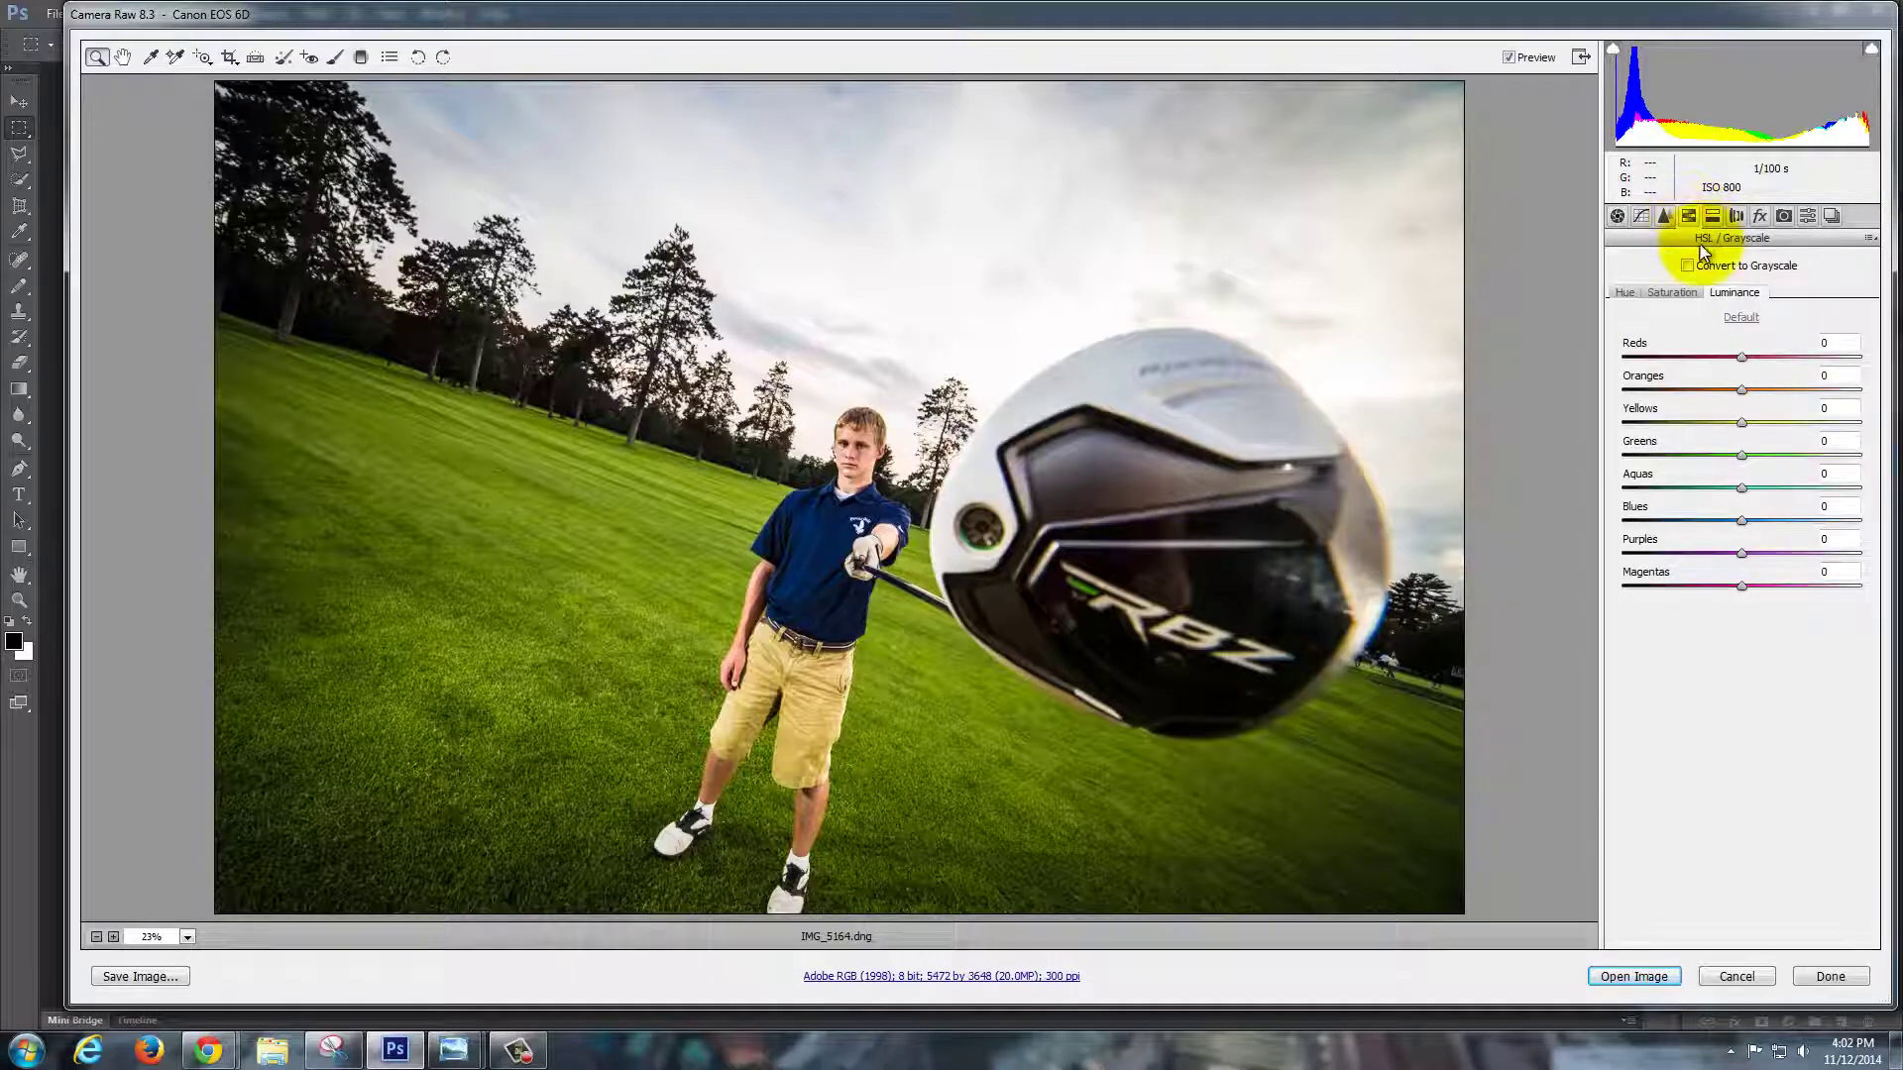
{"action": "left_click", "coordinate": [1628, 291]}
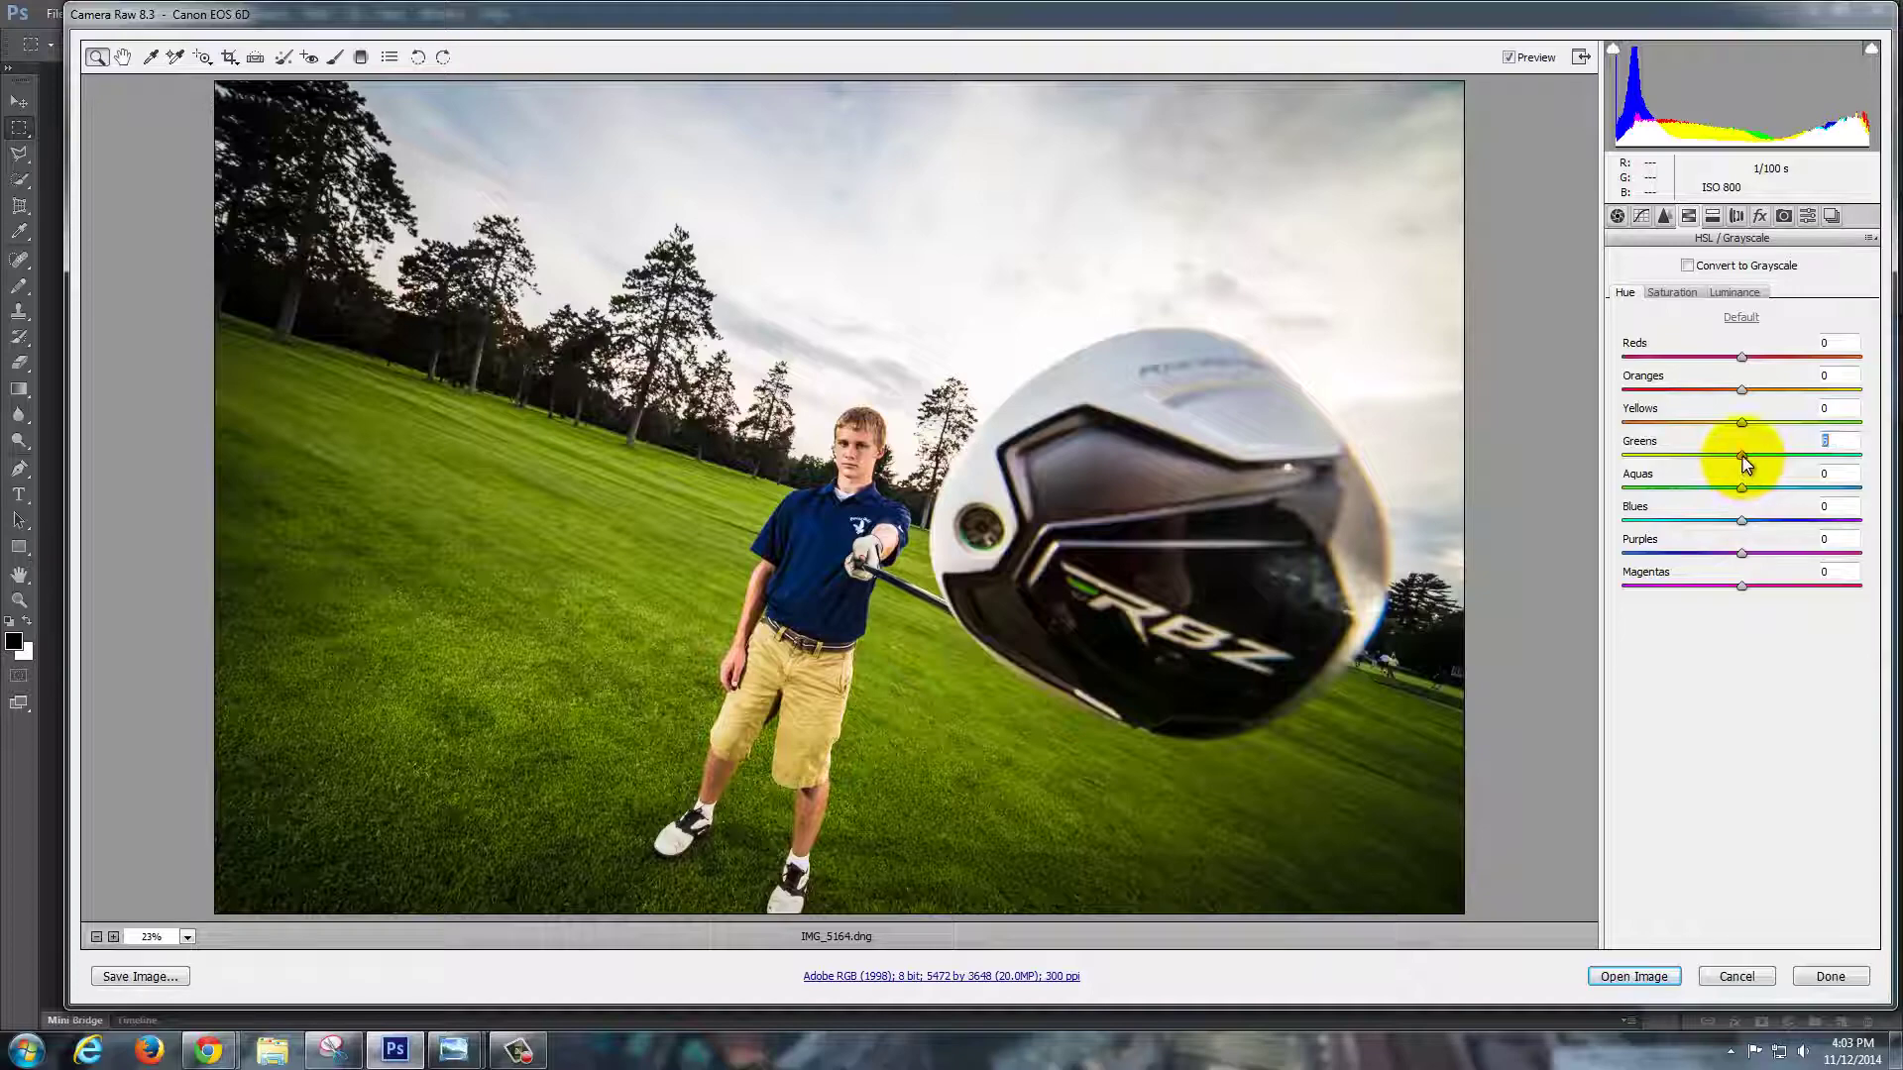
{"action": "left_click_drag", "start_coordinate": [1788, 450], "coordinate": [1857, 449]}
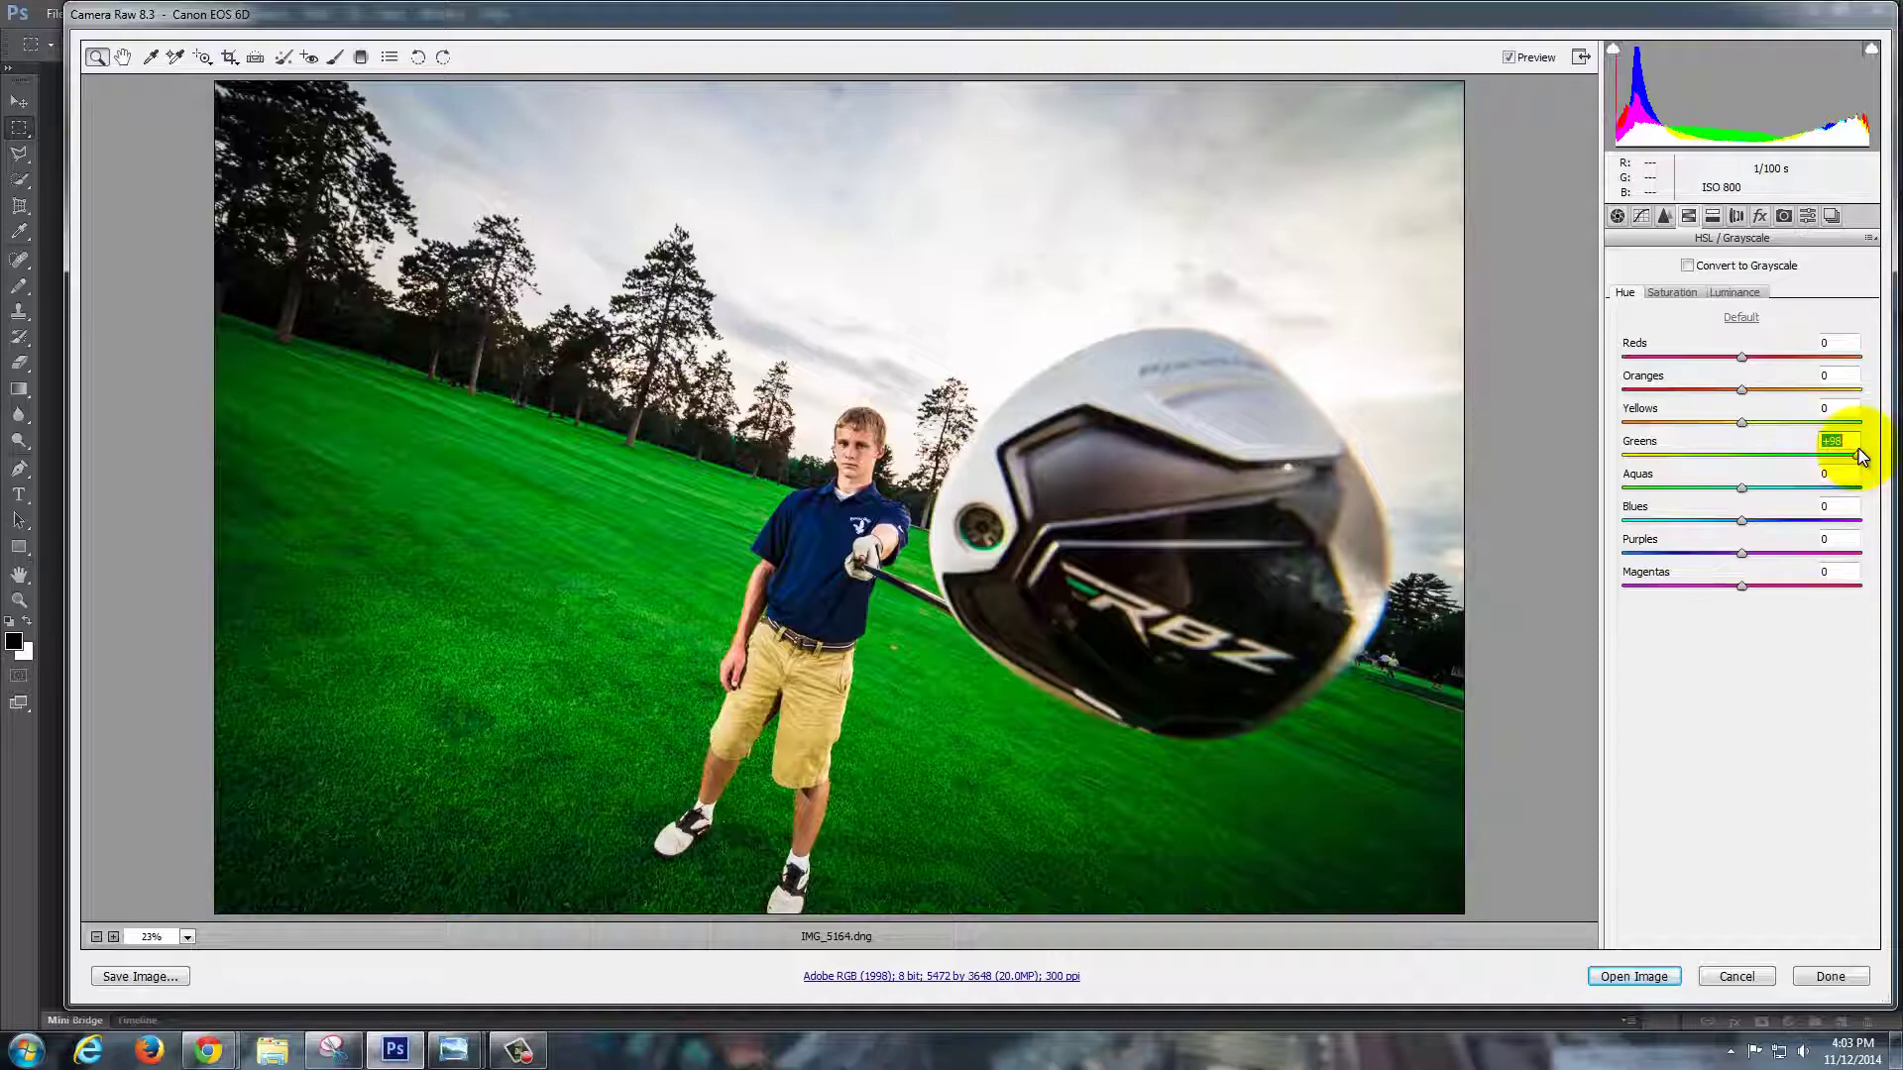
{"action": "left_click_drag", "start_coordinate": [1841, 448], "coordinate": [1762, 454]}
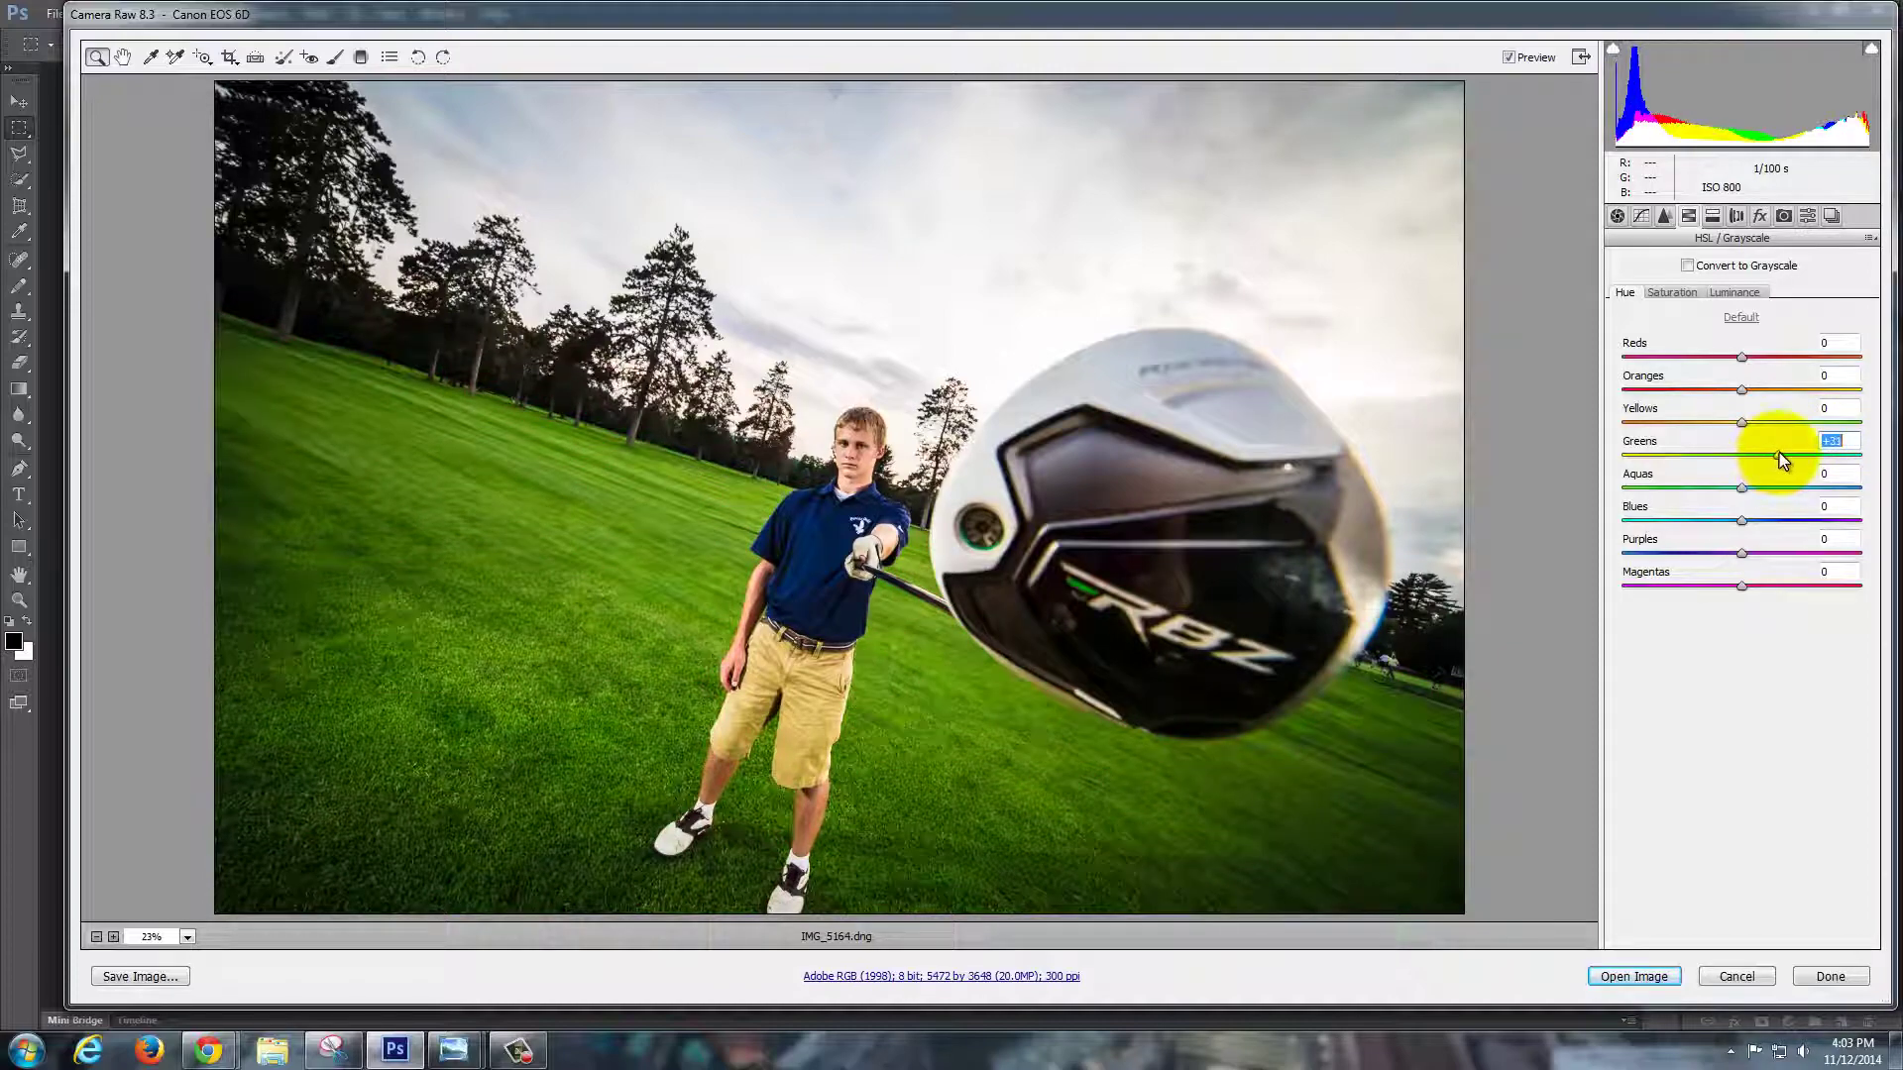
Increase the saturation of the greens and raise their luminance to about +18.
{"action": "left_click", "coordinate": [1673, 292]}
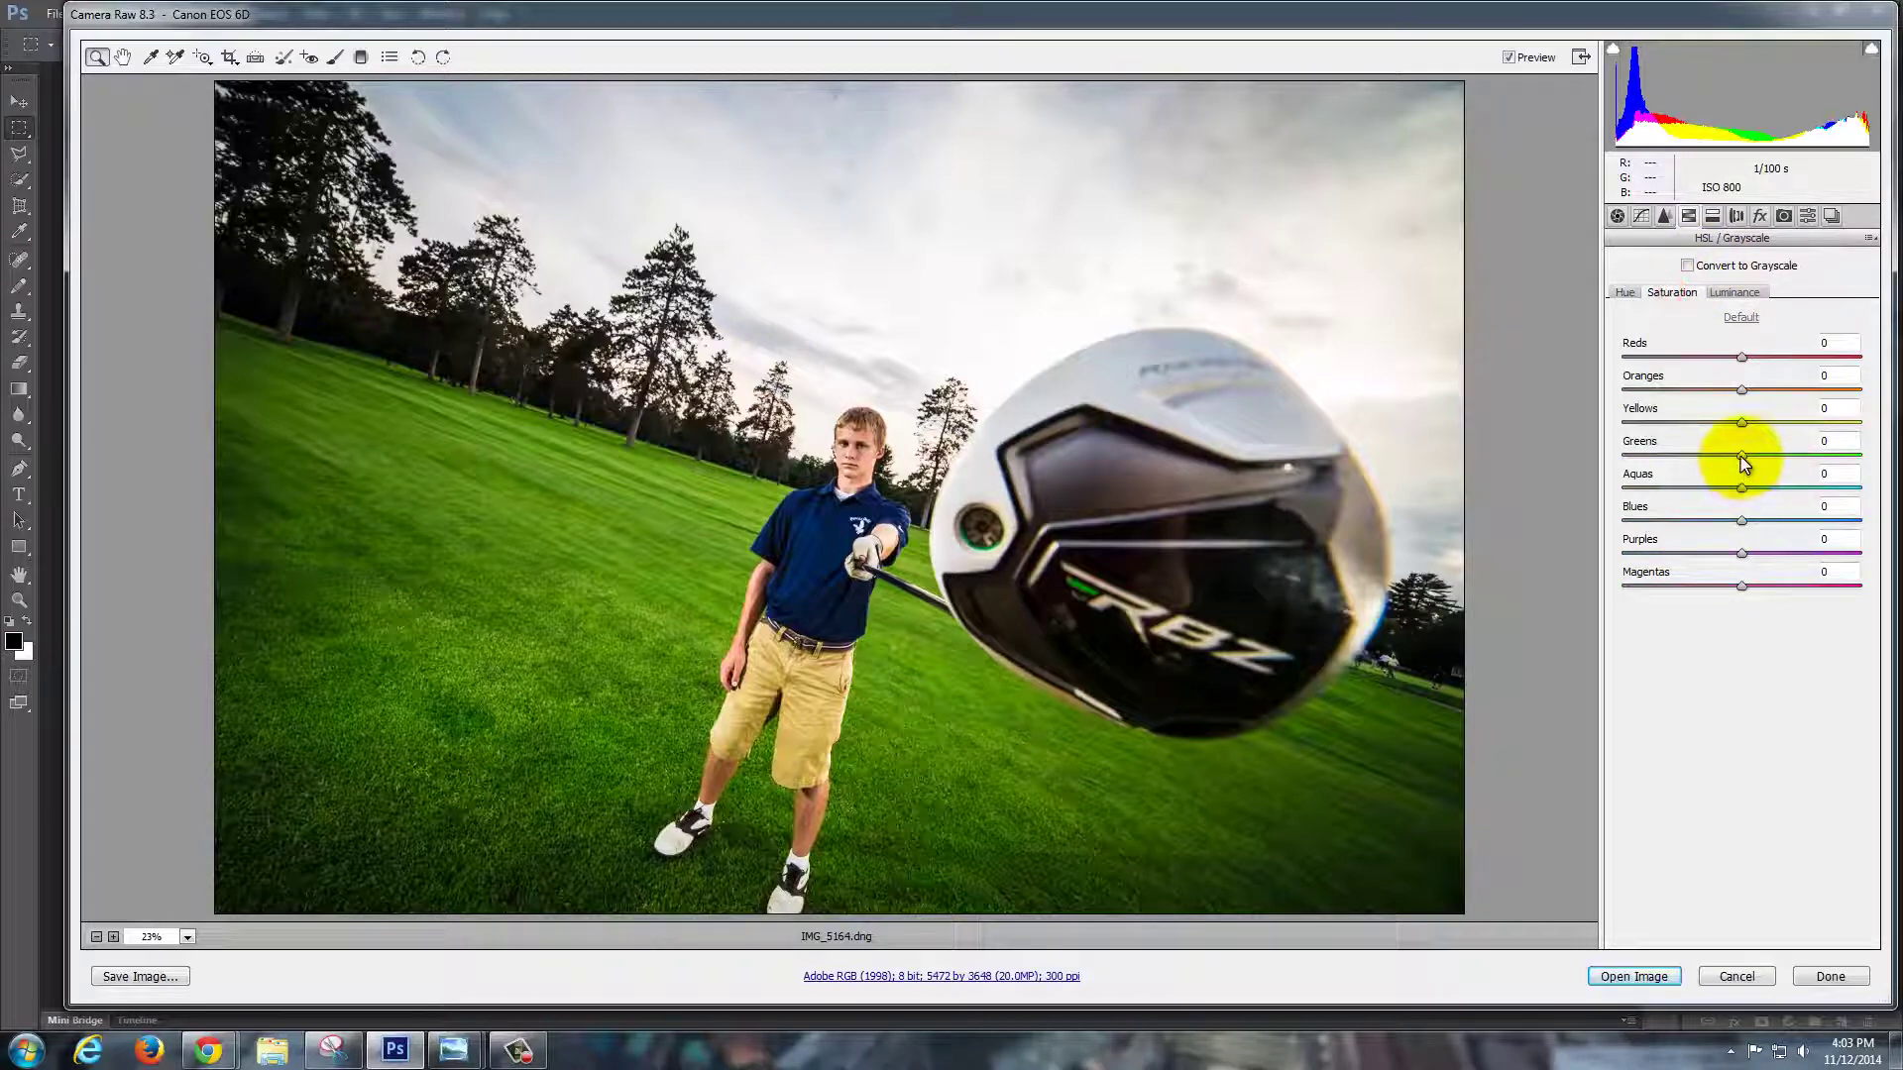
{"action": "left_click_drag", "start_coordinate": [1740, 456], "coordinate": [1788, 454]}
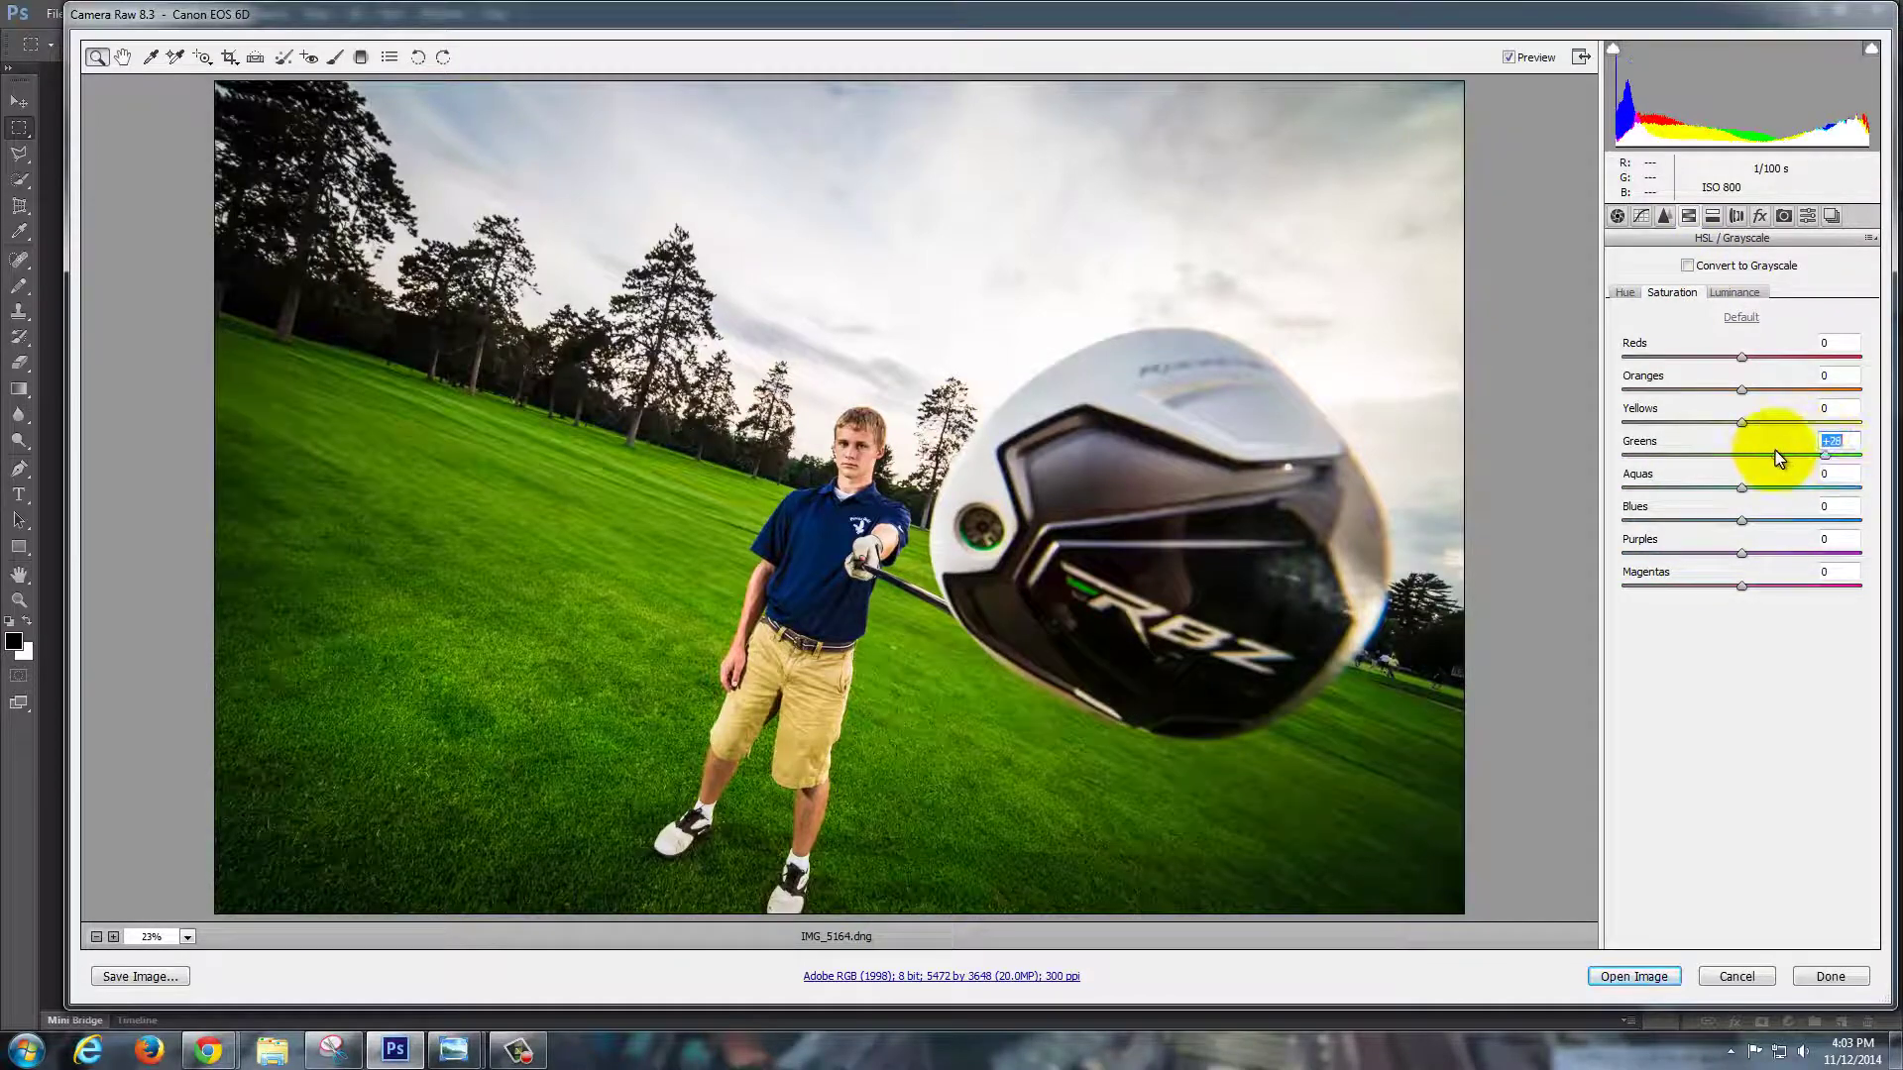
{"action": "left_click", "coordinate": [1737, 294]}
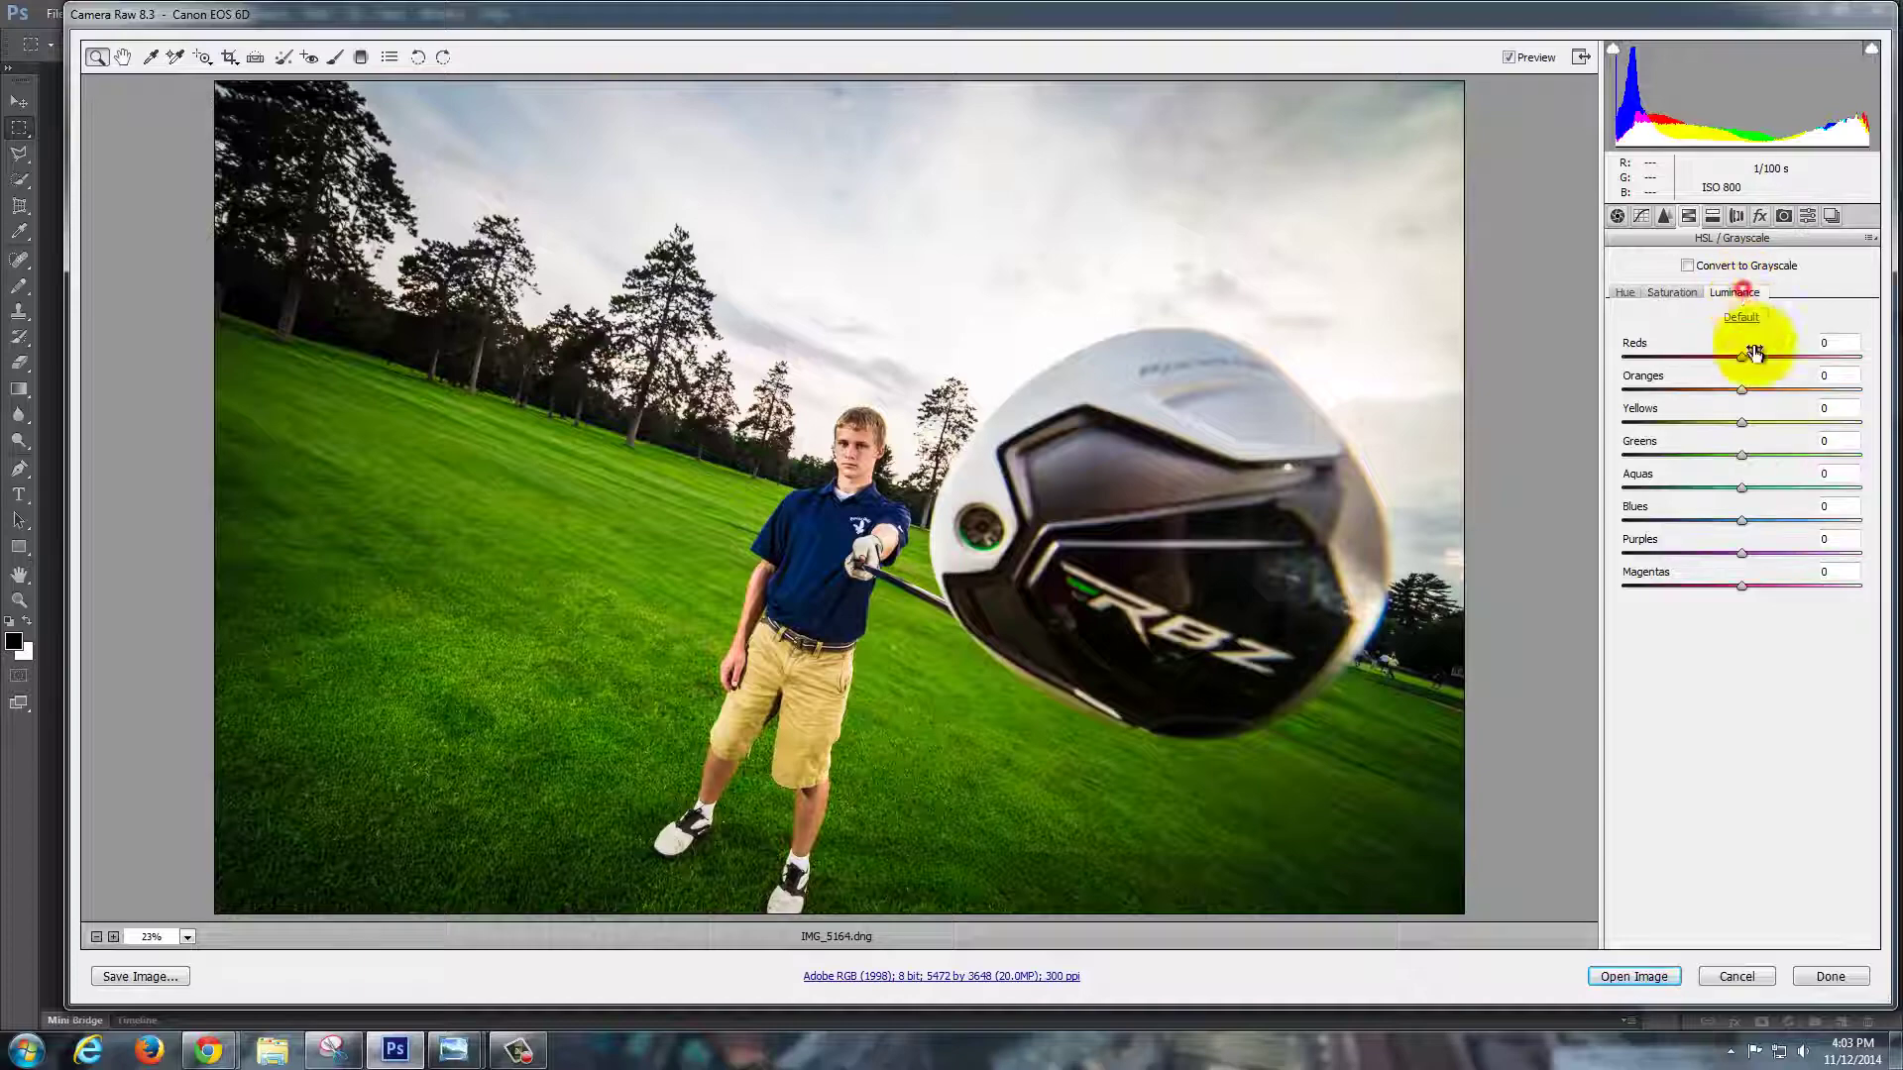
{"action": "mouse_move", "coordinate": [1742, 457]}
{"action": "left_mouse_down"}
{"action": "mouse_move", "coordinate": [1627, 455]}
{"action": "mouse_move", "coordinate": [1885, 457]}
{"action": "mouse_move", "coordinate": [1678, 455]}
{"action": "mouse_move", "coordinate": [1856, 446]}
{"action": "mouse_move", "coordinate": [1678, 454]}
{"action": "mouse_move", "coordinate": [1762, 454]}
{"action": "left_mouse_up"}
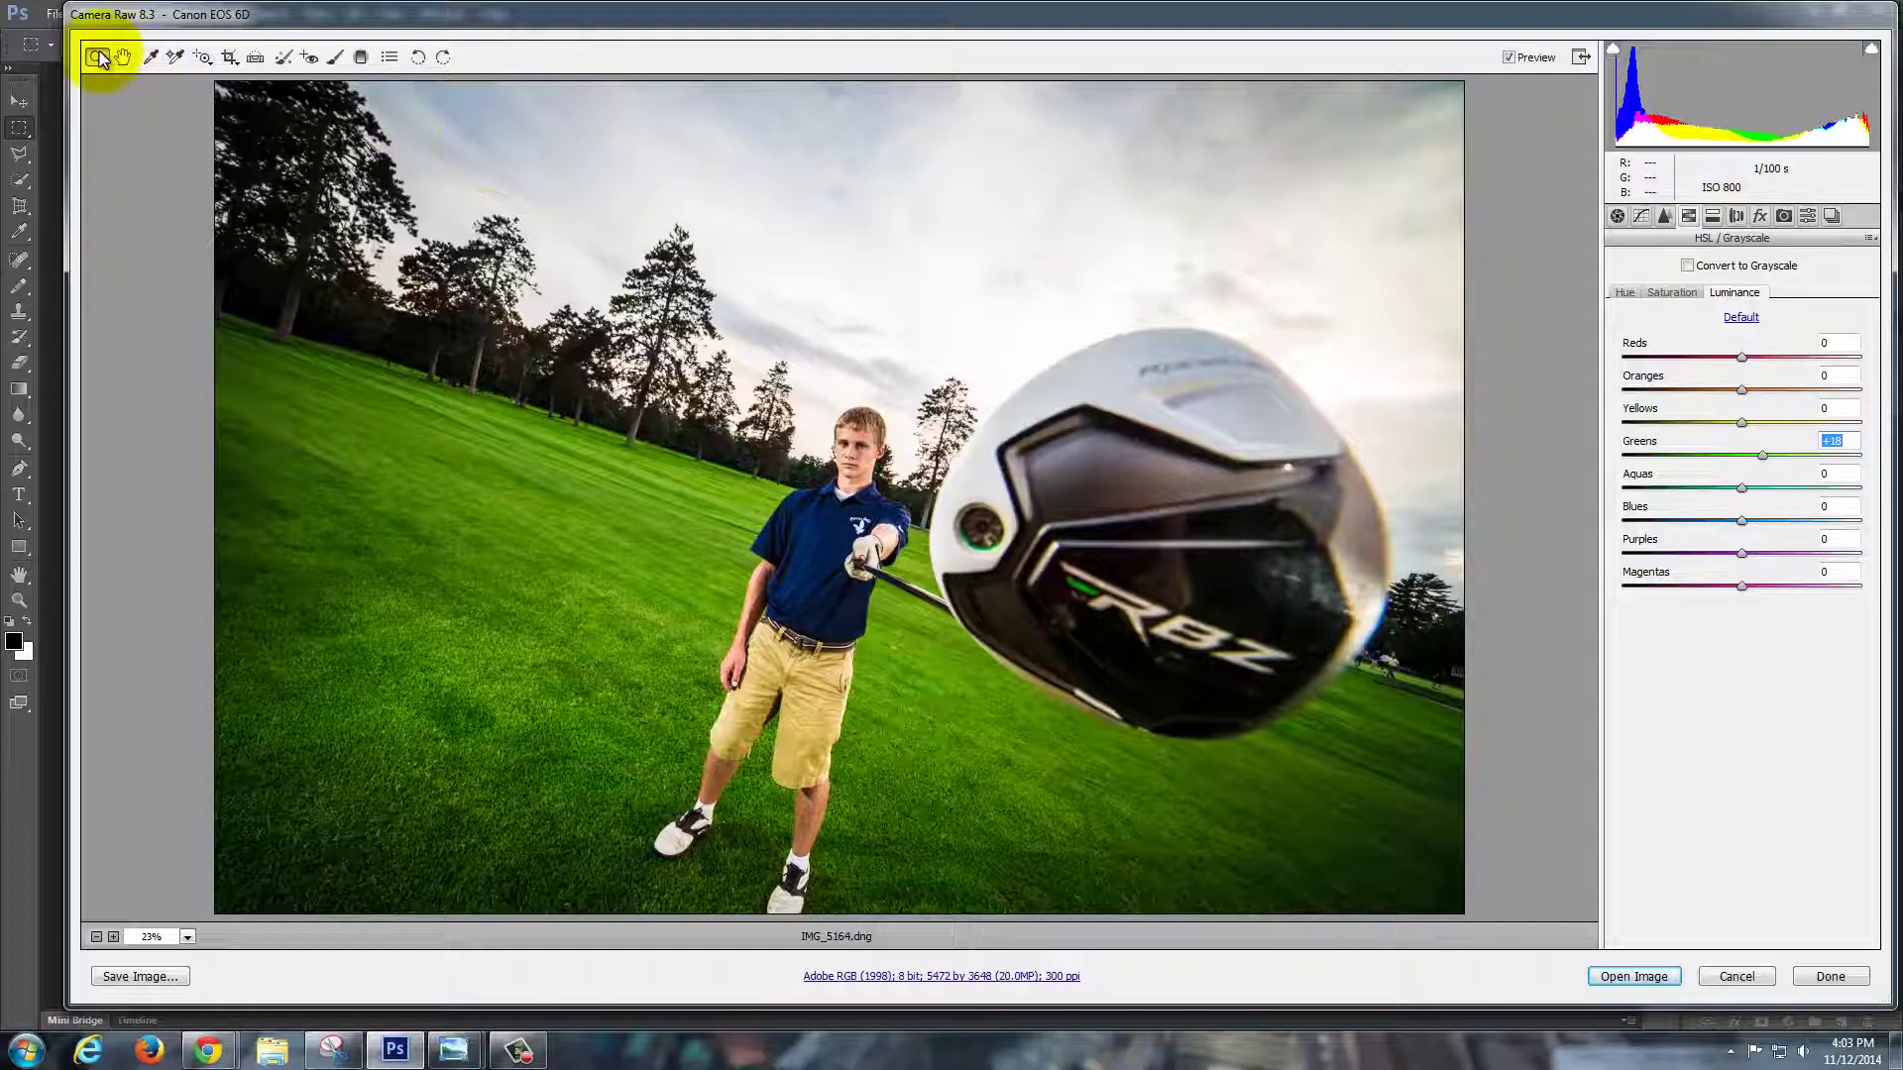
Set up the Adjustment Brush with exposure -0.40, clarity +37 and saturation +43.
{"action": "left_click", "coordinate": [335, 57]}
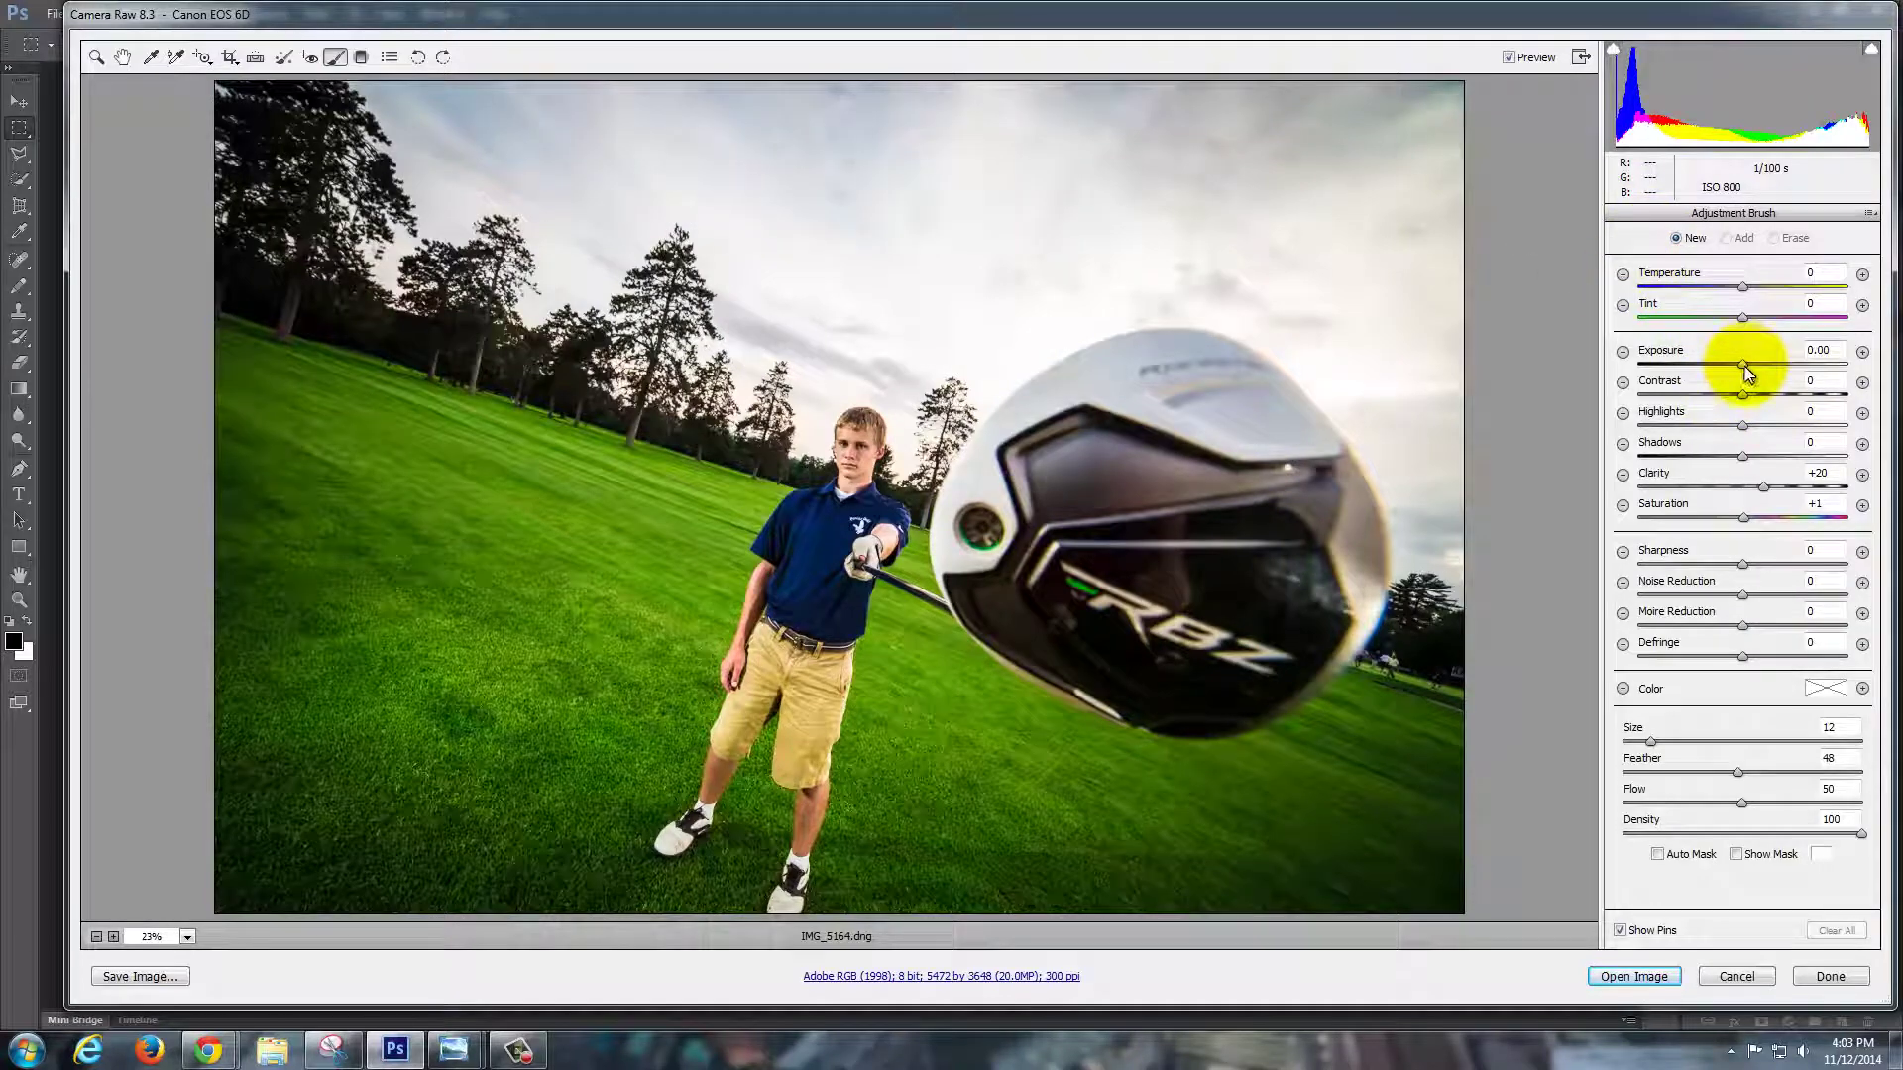
{"action": "left_click_drag", "start_coordinate": [1744, 366], "coordinate": [1736, 368]}
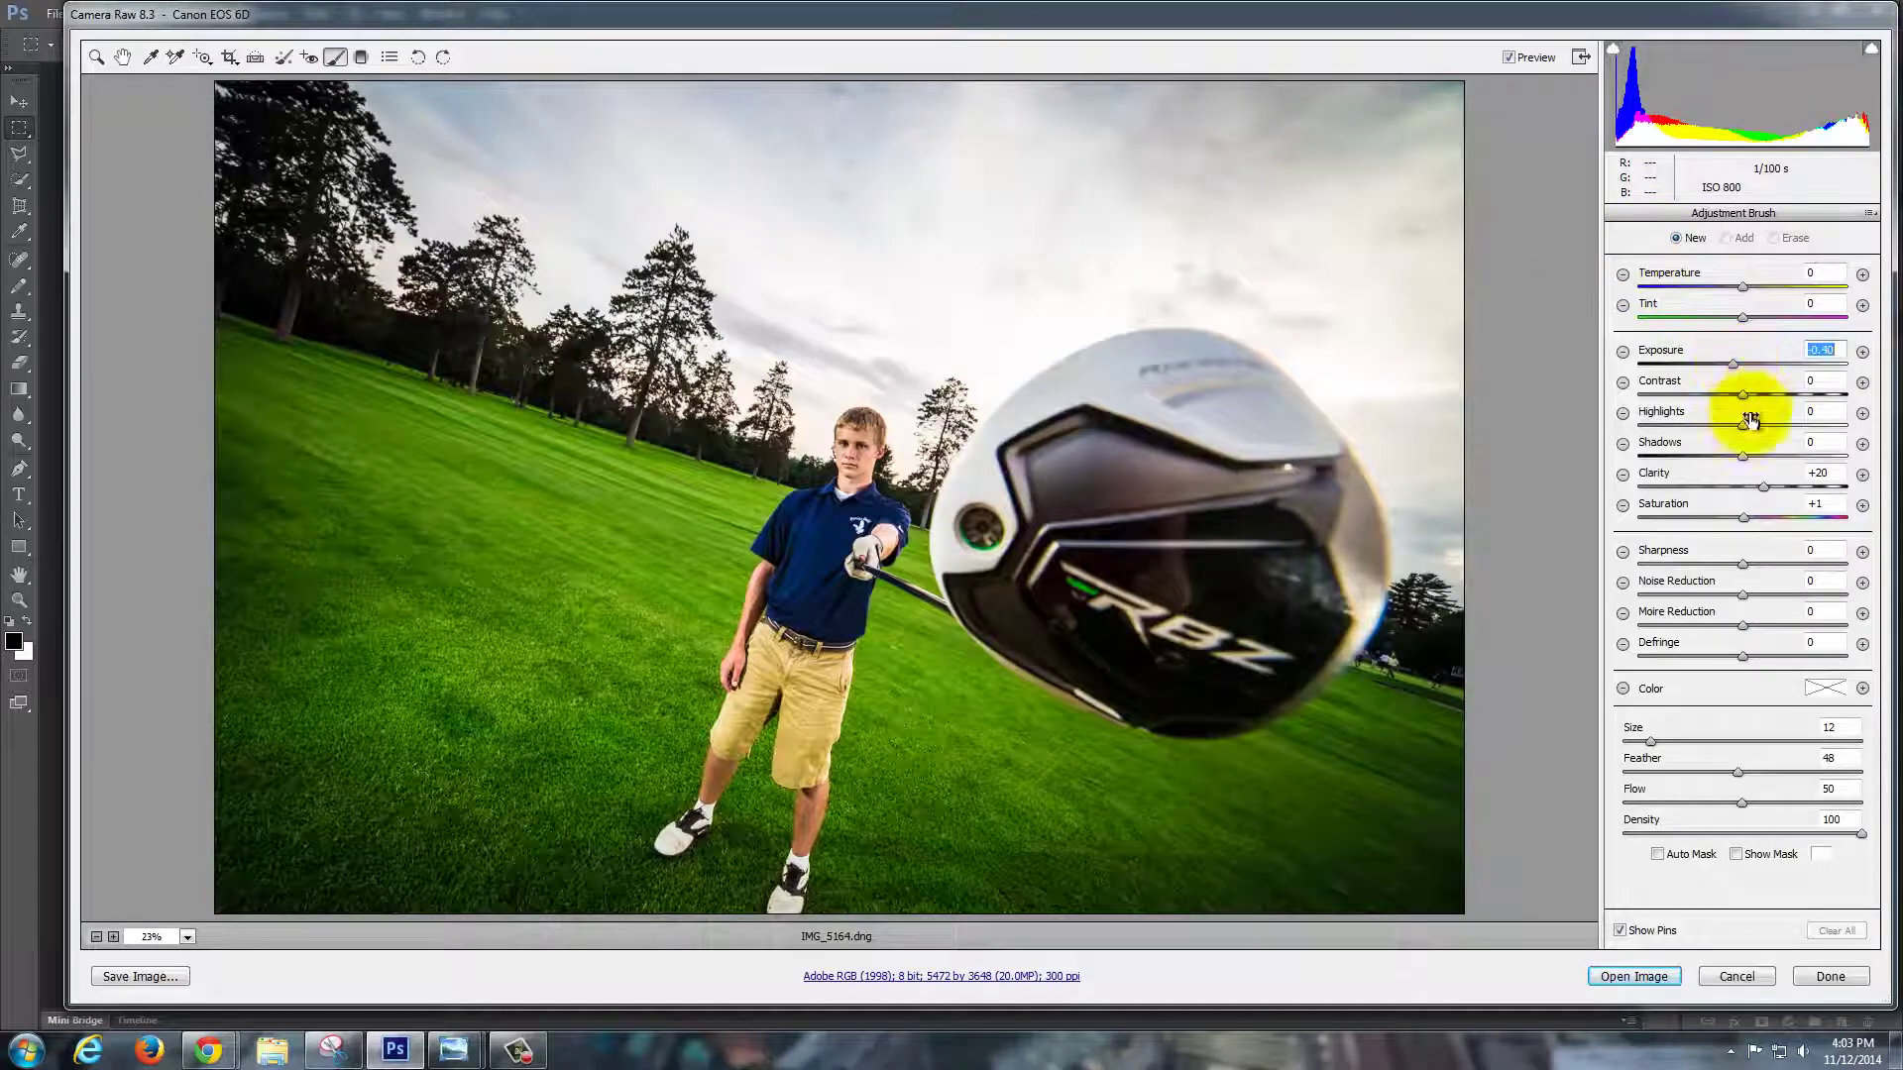
{"action": "left_click_drag", "start_coordinate": [1765, 488], "coordinate": [1790, 517]}
{"action": "left_click_drag", "start_coordinate": [1372, 193], "coordinate": [437, 153]}
{"action": "key", "text": "ctrl+z"}
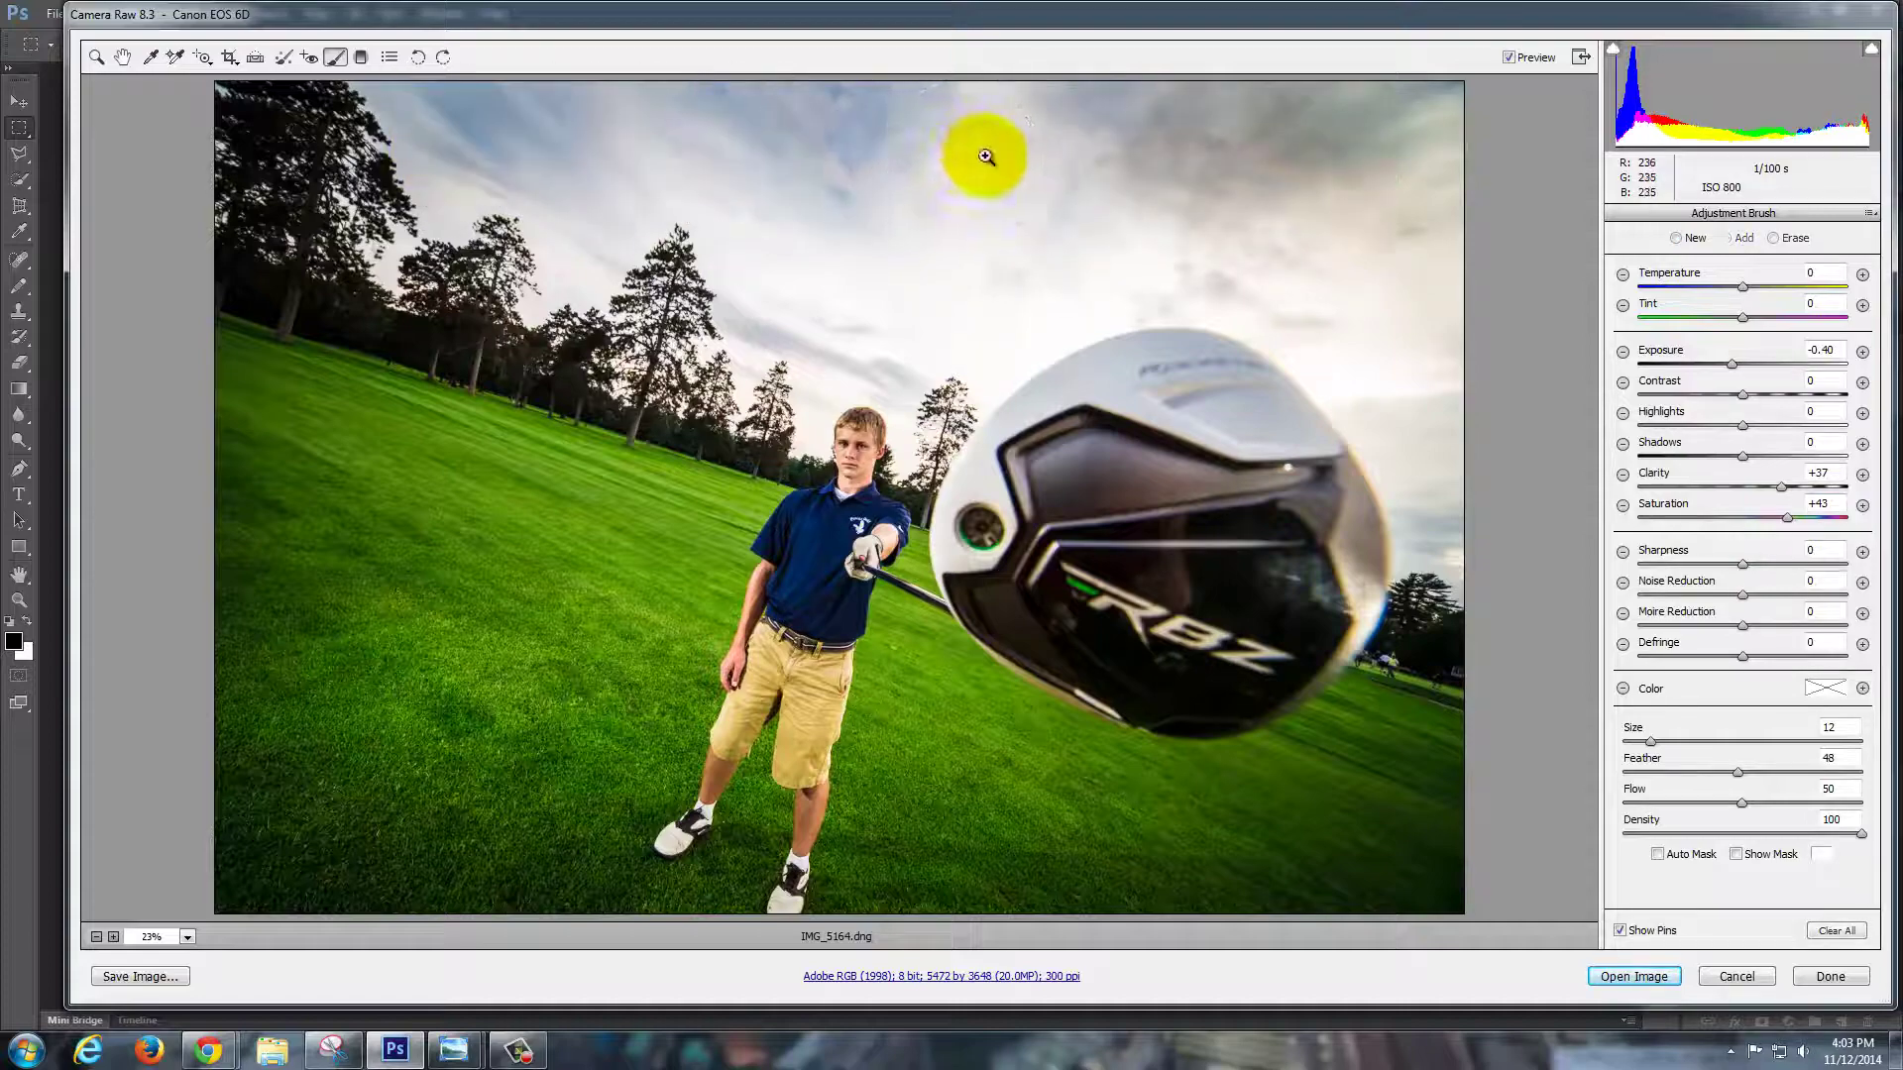
{"action": "key", "text": "Delete"}
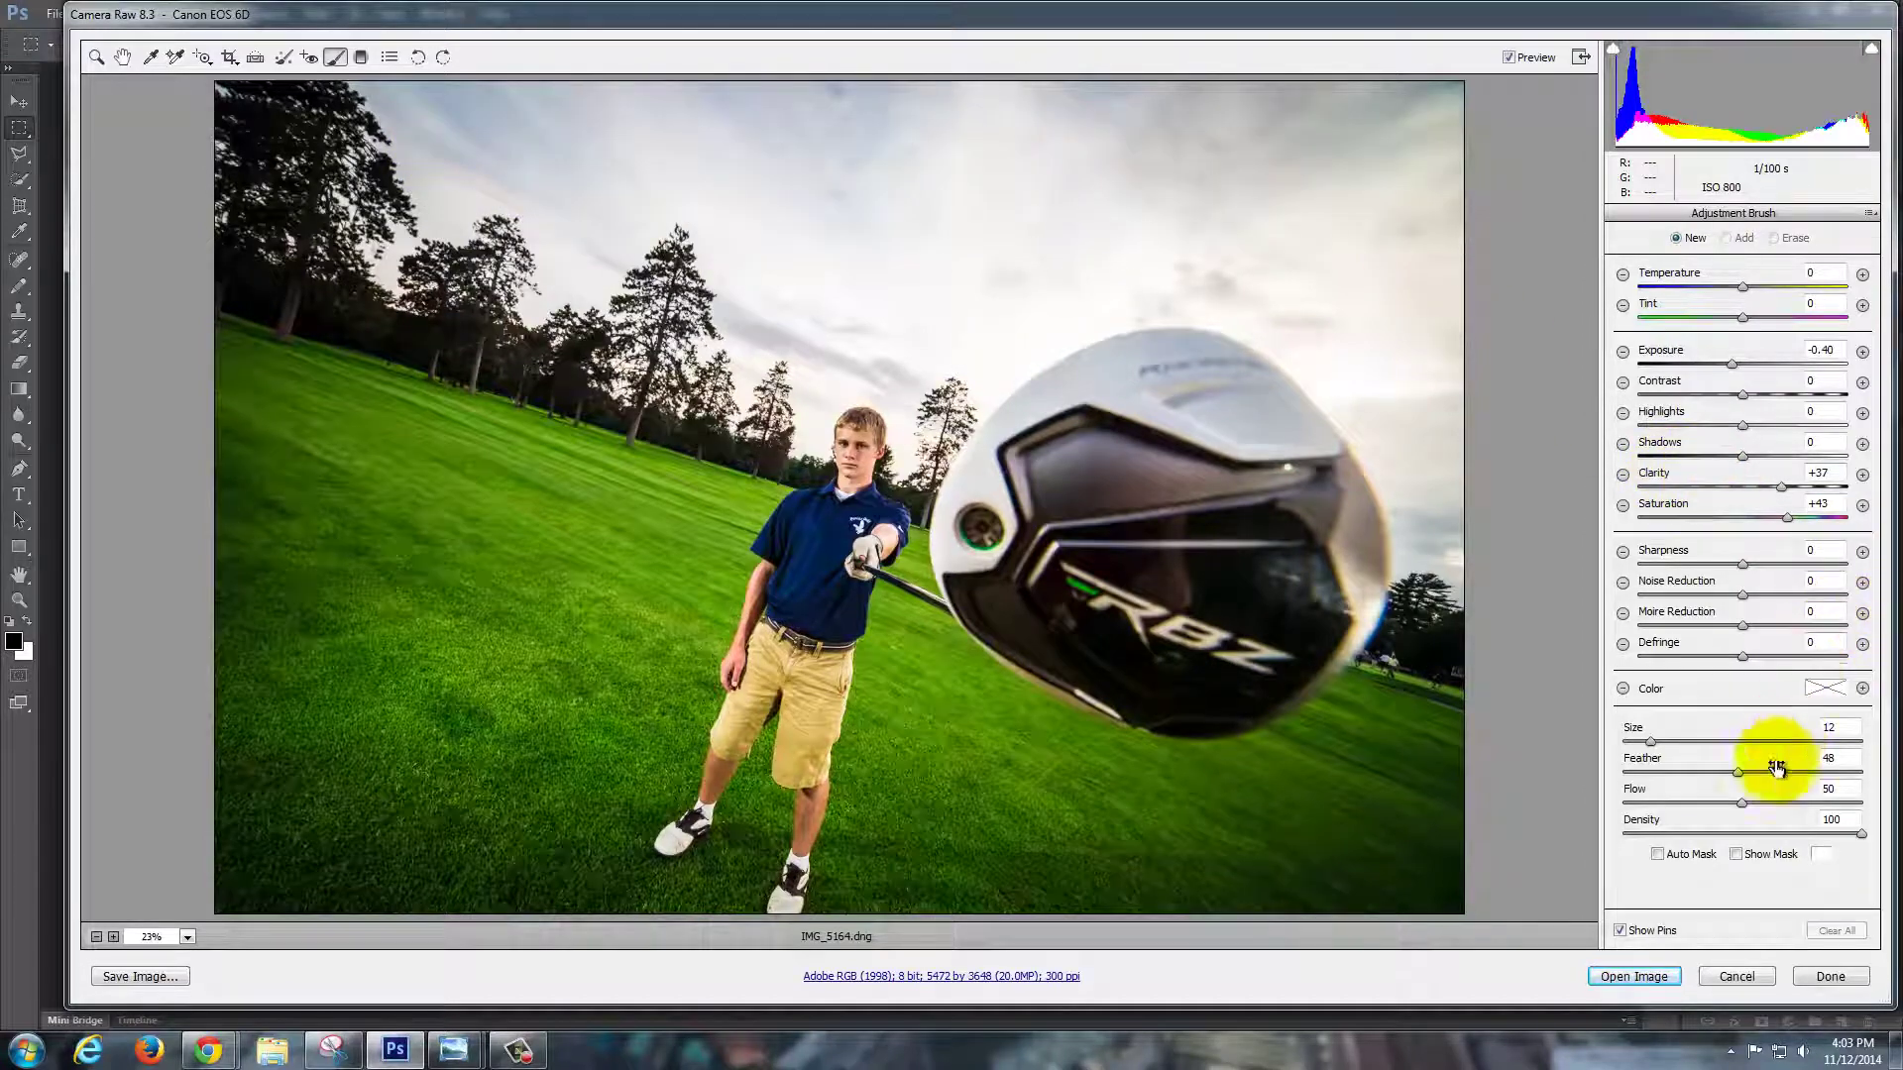
Paint the adjustment over the sky with brush size 17 and feather 65, and lower its exposure to -1.80.
{"action": "left_click_drag", "start_coordinate": [1657, 739], "coordinate": [1778, 774]}
{"action": "mouse_move", "coordinate": [1320, 298]}
{"action": "left_mouse_down"}
{"action": "mouse_move", "coordinate": [1385, 251]}
{"action": "mouse_move", "coordinate": [1435, 307]}
{"action": "mouse_move", "coordinate": [1402, 148]}
{"action": "mouse_move", "coordinate": [1214, 55]}
{"action": "mouse_move", "coordinate": [149, 67]}
{"action": "mouse_move", "coordinate": [562, 127]}
{"action": "mouse_move", "coordinate": [684, 172]}
{"action": "mouse_move", "coordinate": [773, 249]}
{"action": "mouse_move", "coordinate": [796, 211]}
{"action": "mouse_move", "coordinate": [860, 273]}
{"action": "mouse_move", "coordinate": [967, 165]}
{"action": "mouse_move", "coordinate": [982, 237]}
{"action": "mouse_move", "coordinate": [1391, 182]}
{"action": "mouse_move", "coordinate": [1475, 361]}
{"action": "mouse_move", "coordinate": [1495, 536]}
{"action": "mouse_move", "coordinate": [1466, 112]}
{"action": "mouse_move", "coordinate": [1430, 24]}
{"action": "mouse_move", "coordinate": [1052, 25]}
{"action": "mouse_move", "coordinate": [490, 81]}
{"action": "mouse_move", "coordinate": [1029, 205]}
{"action": "mouse_move", "coordinate": [1040, 246]}
{"action": "mouse_move", "coordinate": [963, 254]}
{"action": "left_mouse_up"}
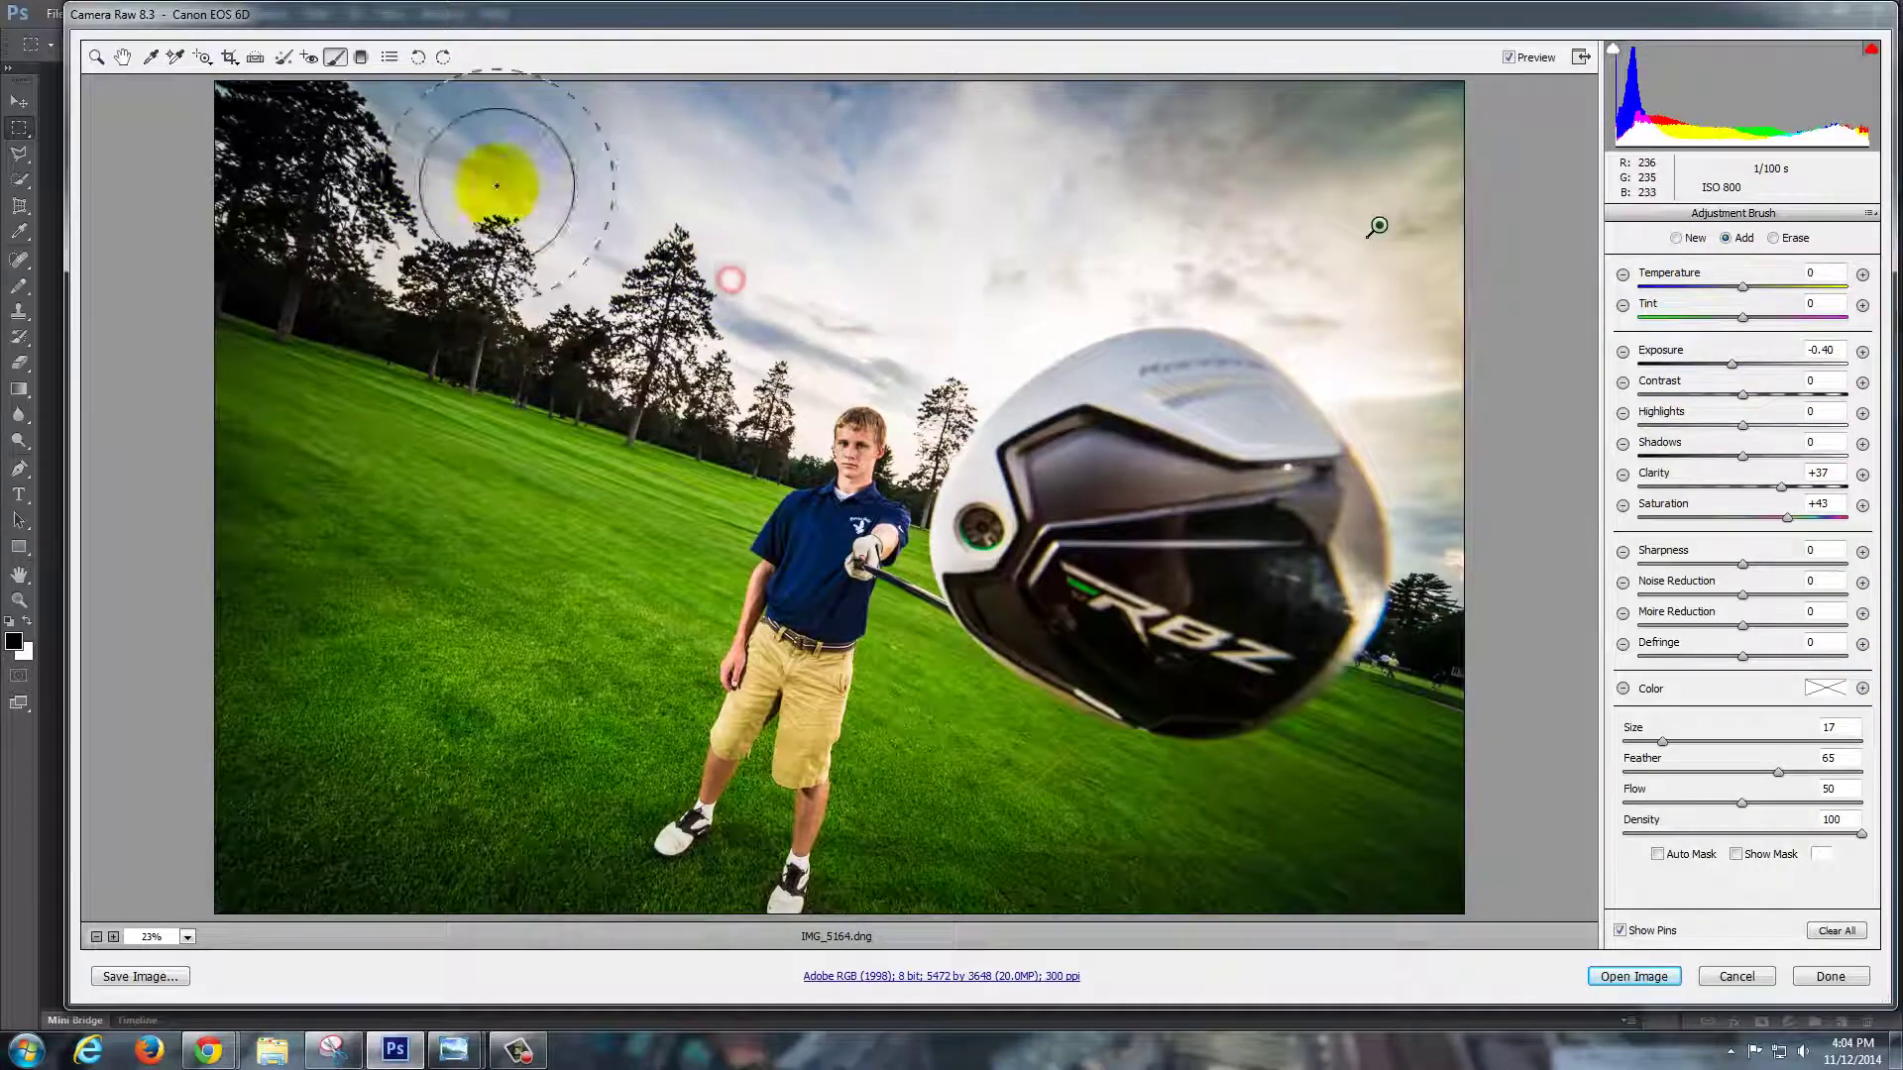
{"action": "mouse_move", "coordinate": [1734, 362]}
{"action": "left_mouse_down"}
{"action": "mouse_move", "coordinate": [1776, 363]}
{"action": "mouse_move", "coordinate": [1647, 359]}
{"action": "mouse_move", "coordinate": [1699, 358]}
{"action": "left_mouse_up"}
{"action": "mouse_move", "coordinate": [1039, 378]}
{"action": "left_mouse_down"}
{"action": "mouse_move", "coordinate": [1158, 358]}
{"action": "mouse_move", "coordinate": [1333, 385]}
{"action": "mouse_move", "coordinate": [1348, 401]}
{"action": "mouse_move", "coordinate": [1324, 508]}
{"action": "left_mouse_up"}
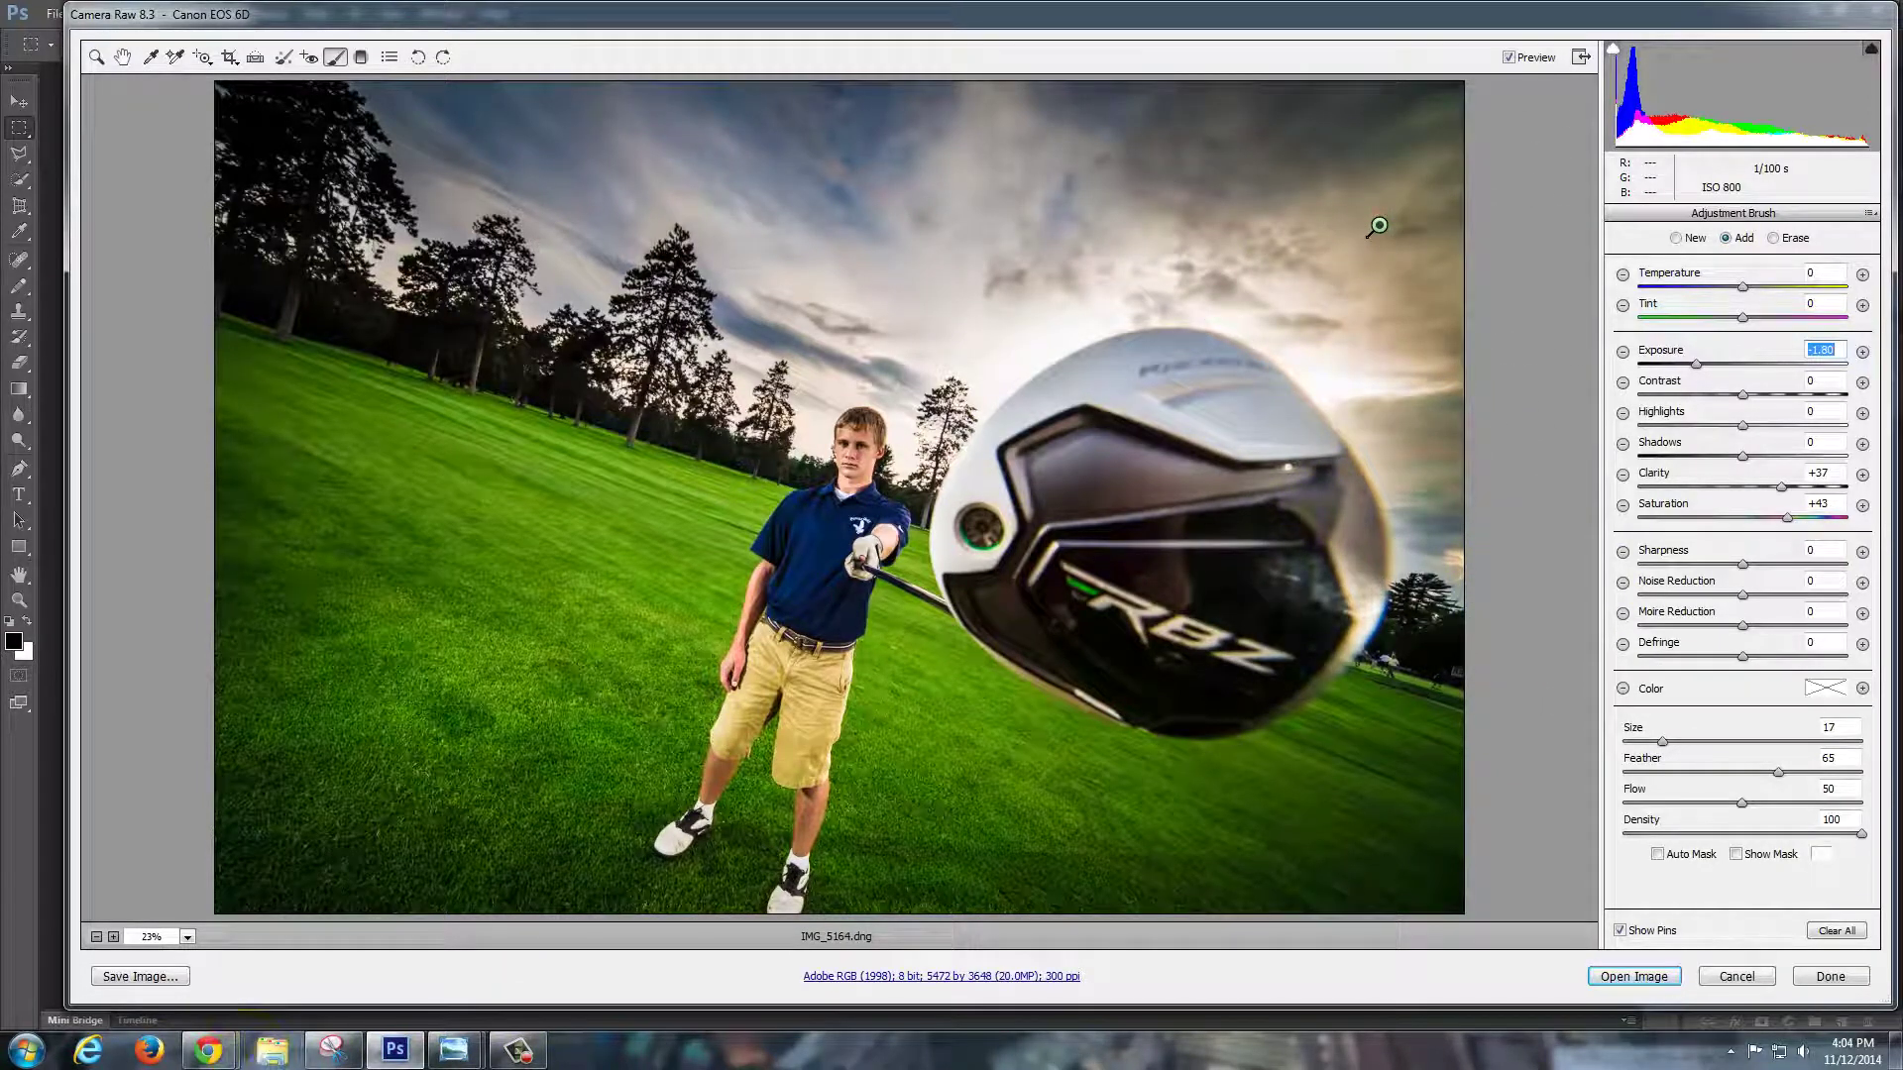
Compare the edit with the finished photo in Windows Photo Viewer, and return to the sky adjustment in Camera Raw.
{"action": "left_click", "coordinate": [453, 1049]}
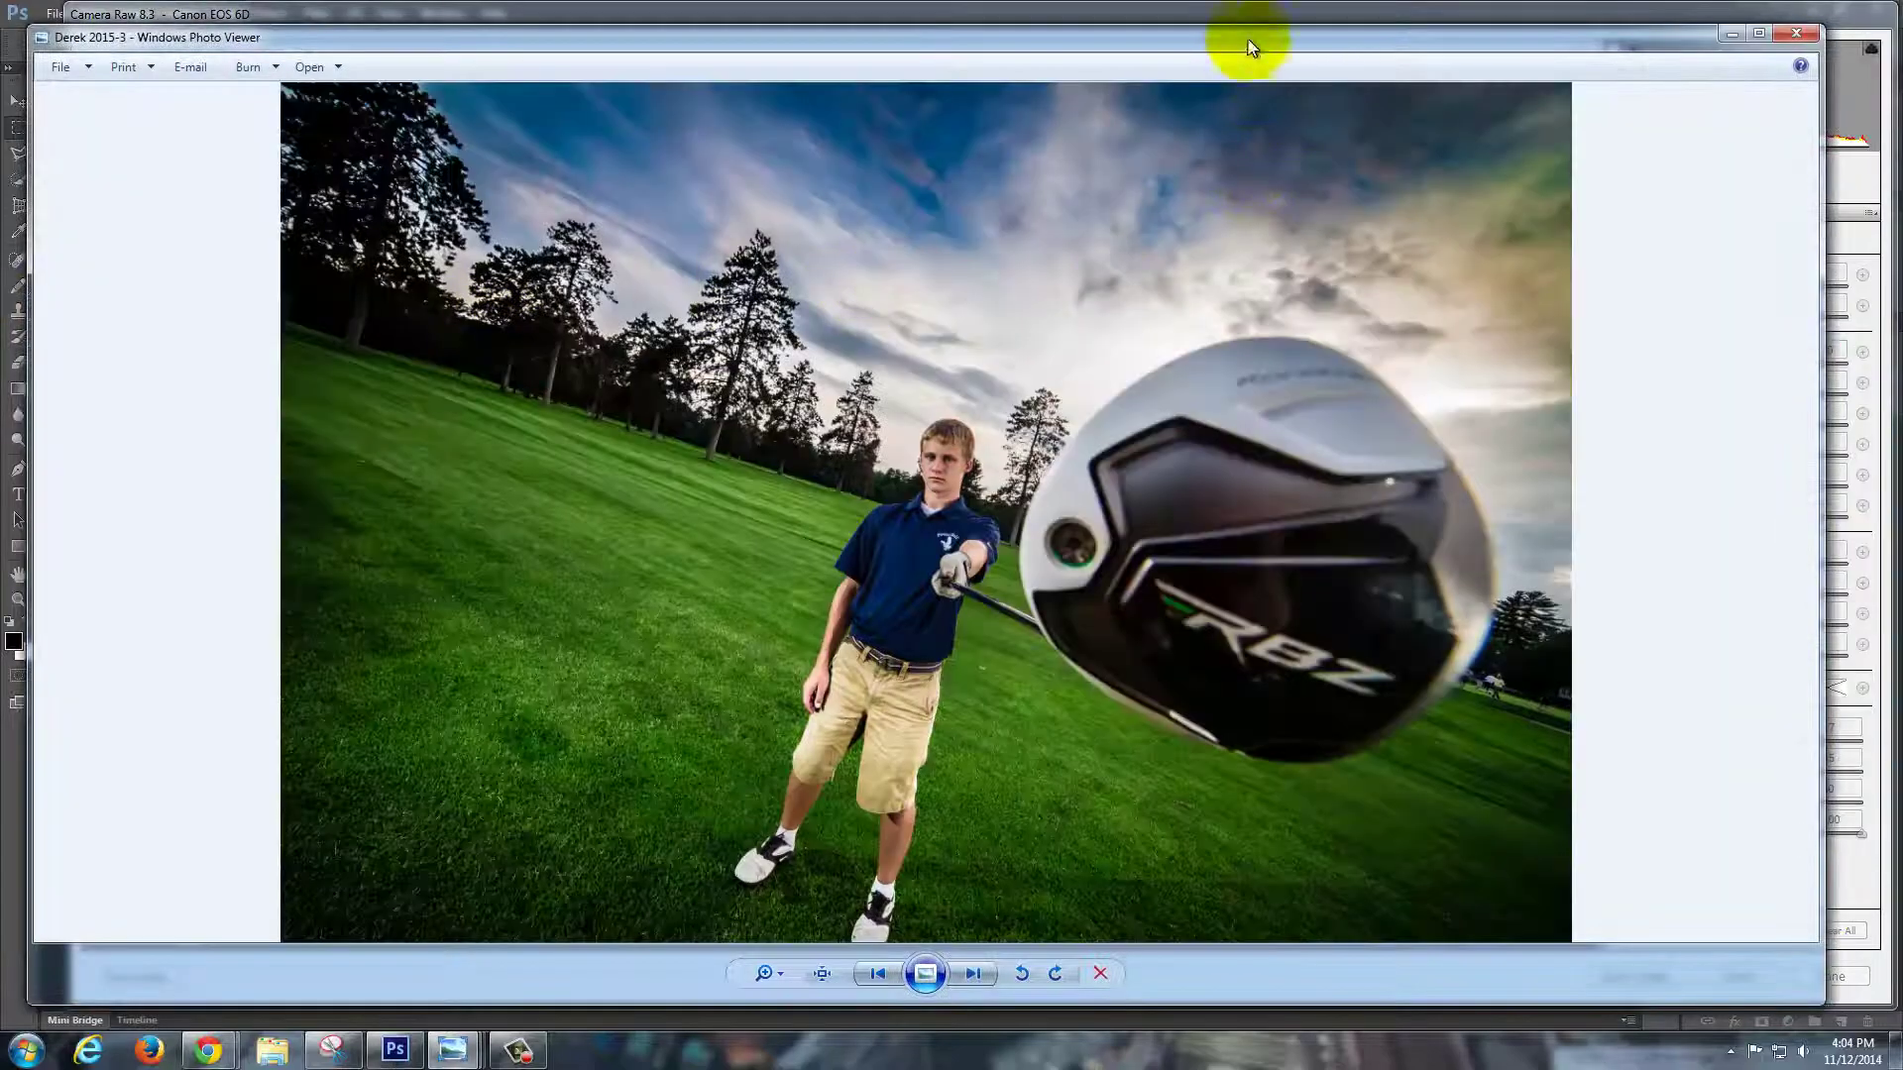
{"action": "left_click_drag", "start_coordinate": [1253, 35], "coordinate": [0, 109]}
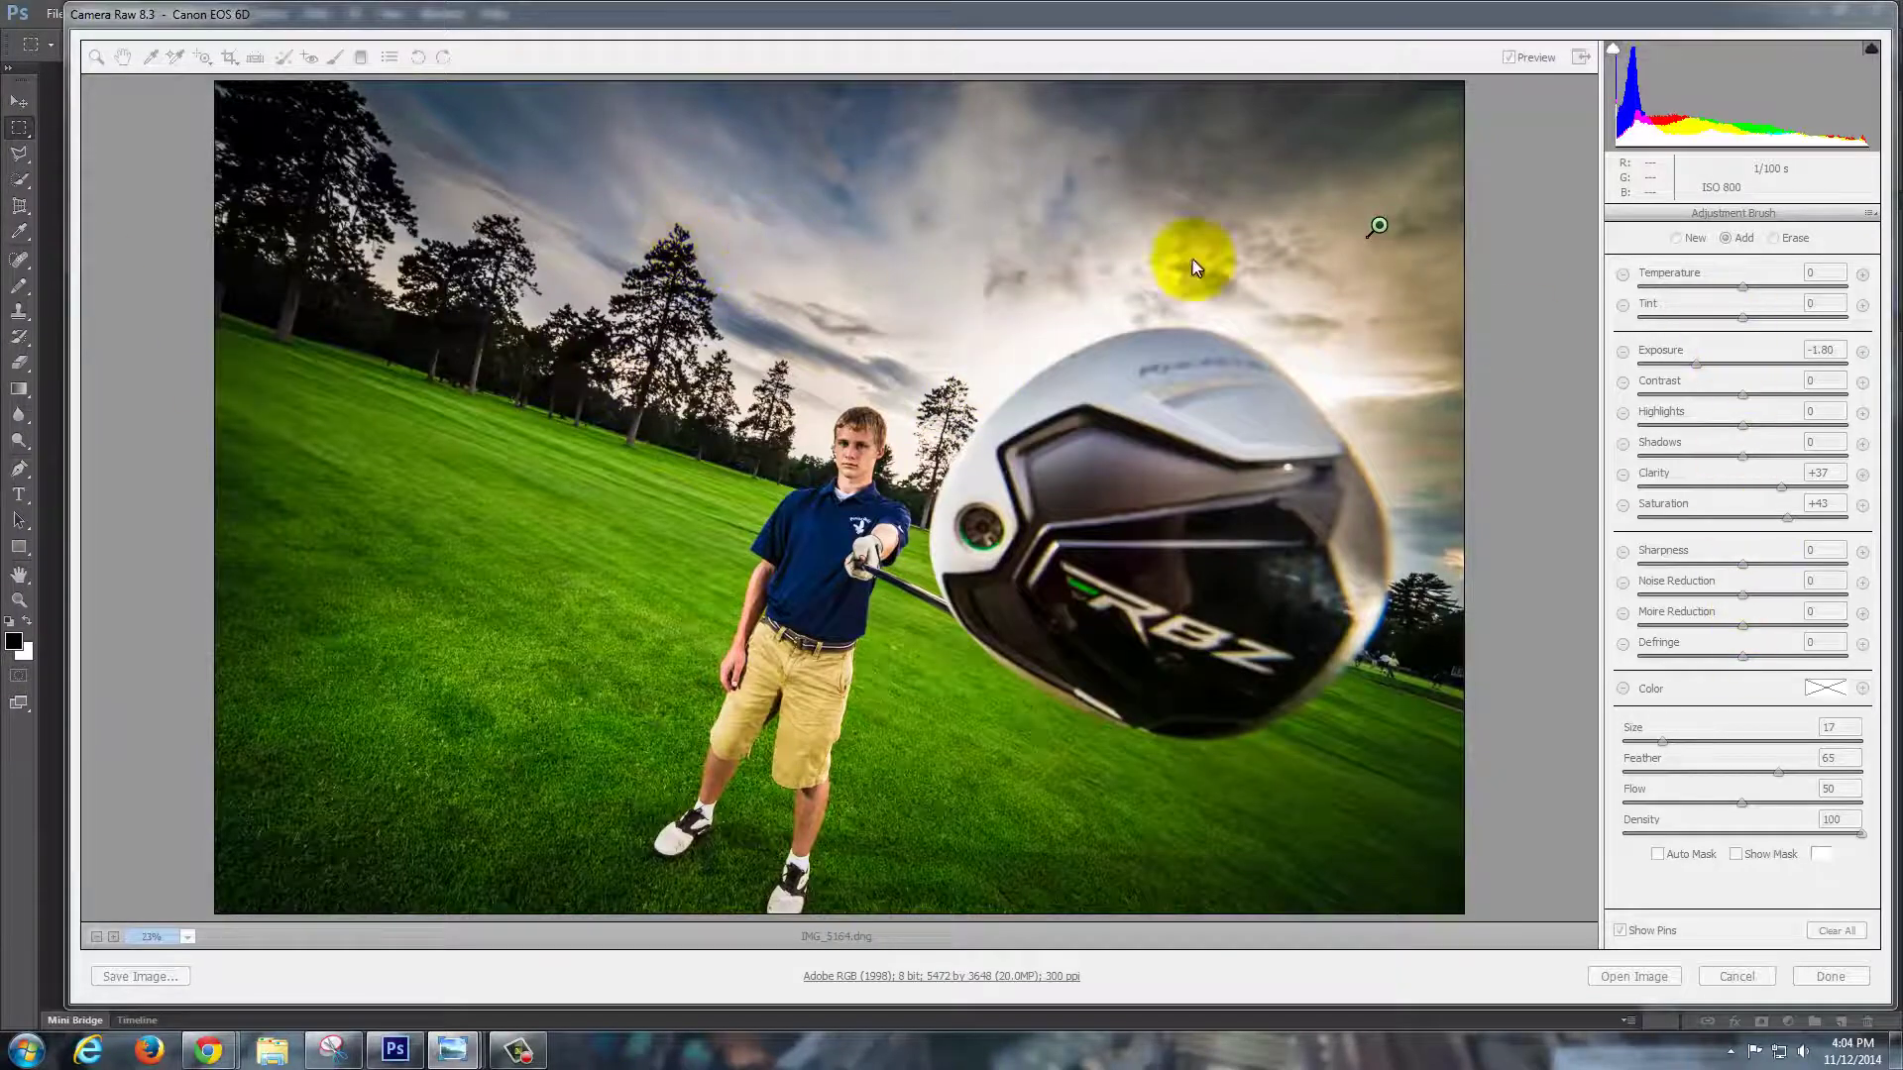
{"action": "left_click", "coordinate": [1379, 223]}
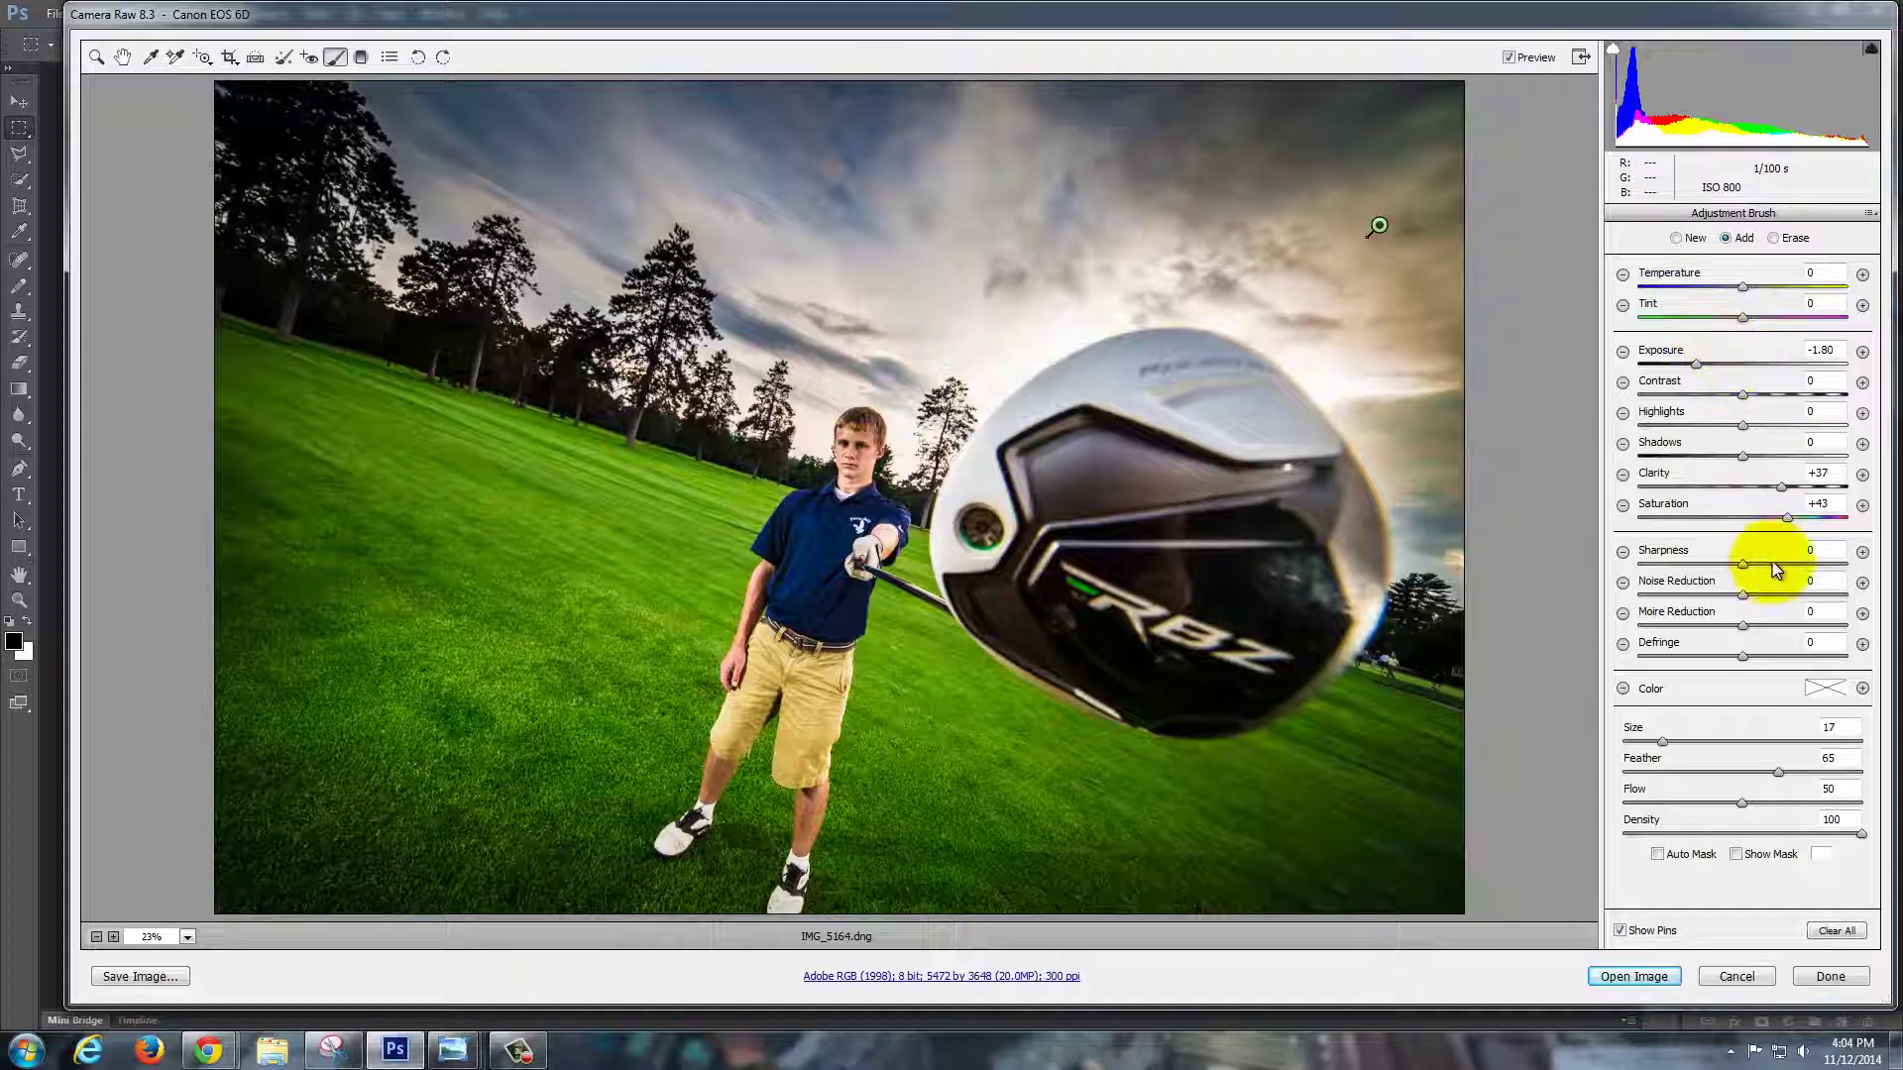
Set the saturation of the painted sky adjustment to about +69.
{"action": "left_click_drag", "start_coordinate": [1834, 516], "coordinate": [1841, 519]}
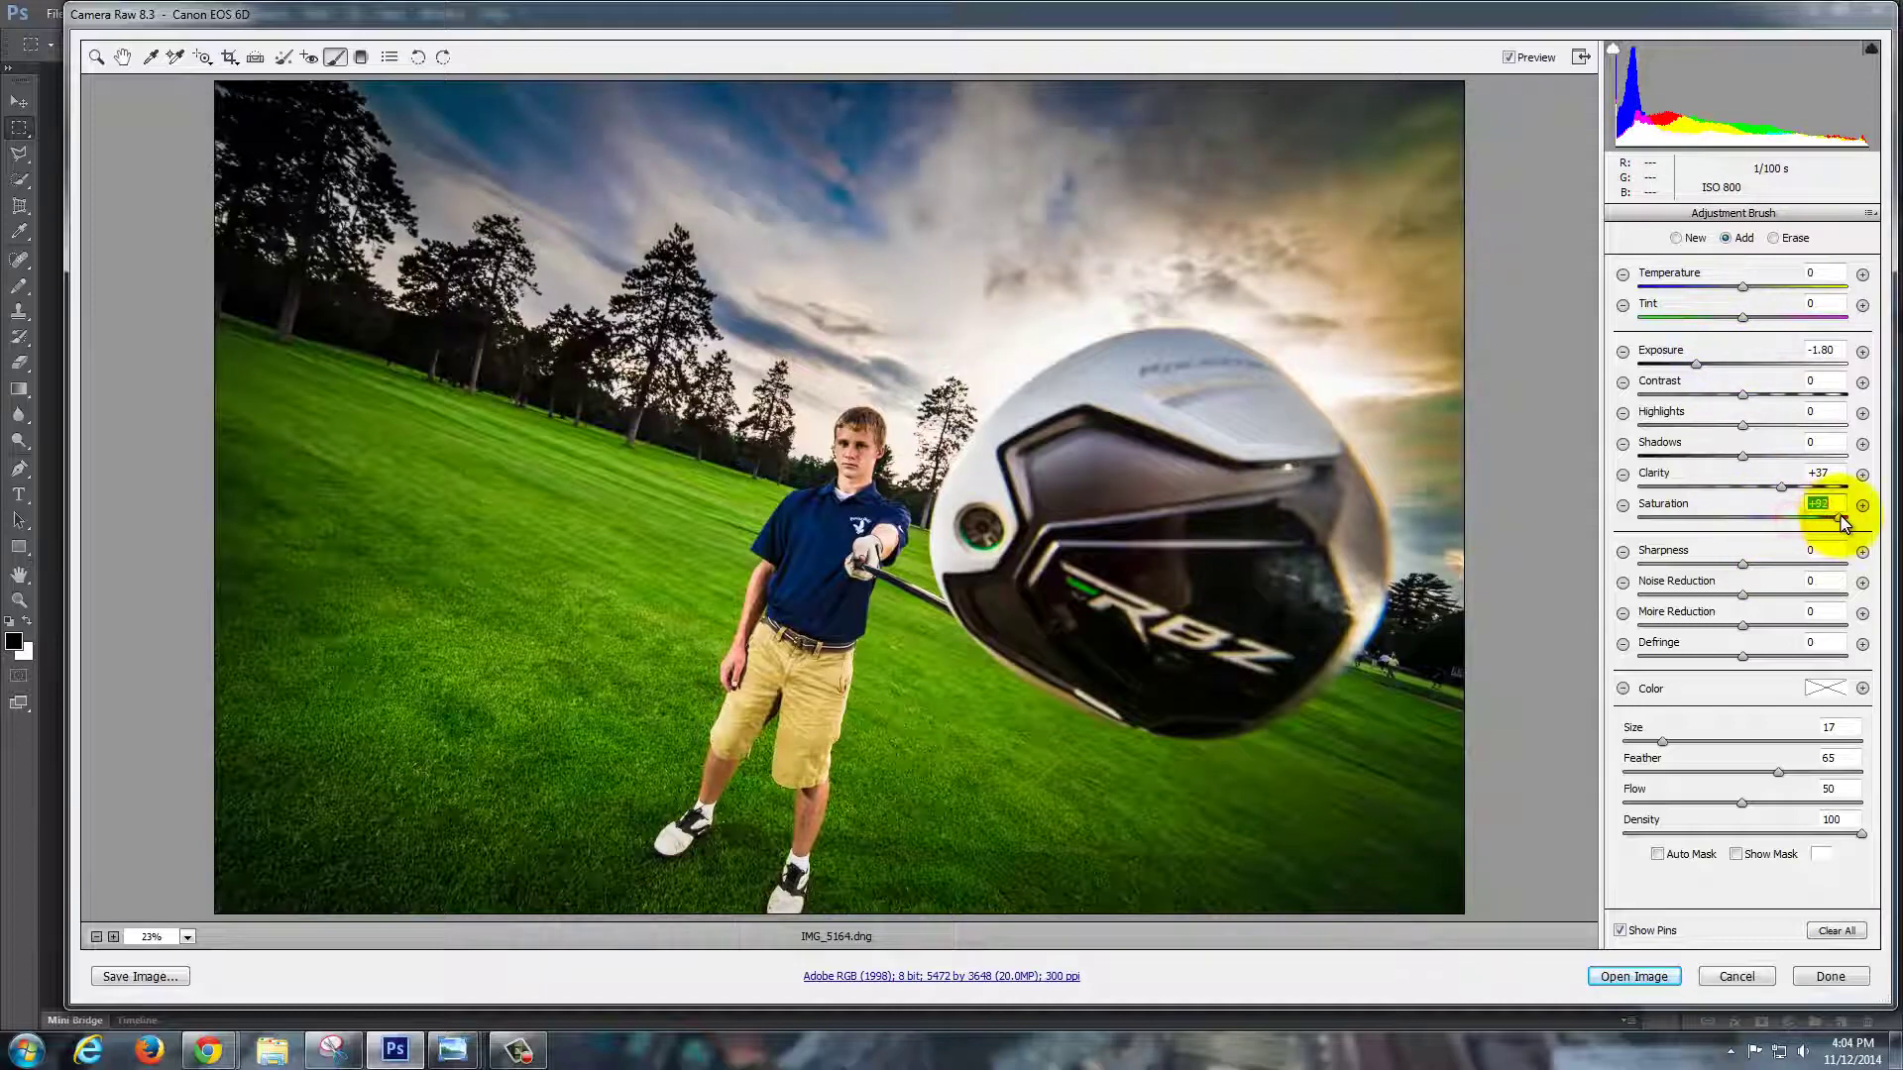
{"action": "left_click", "coordinate": [1377, 226]}
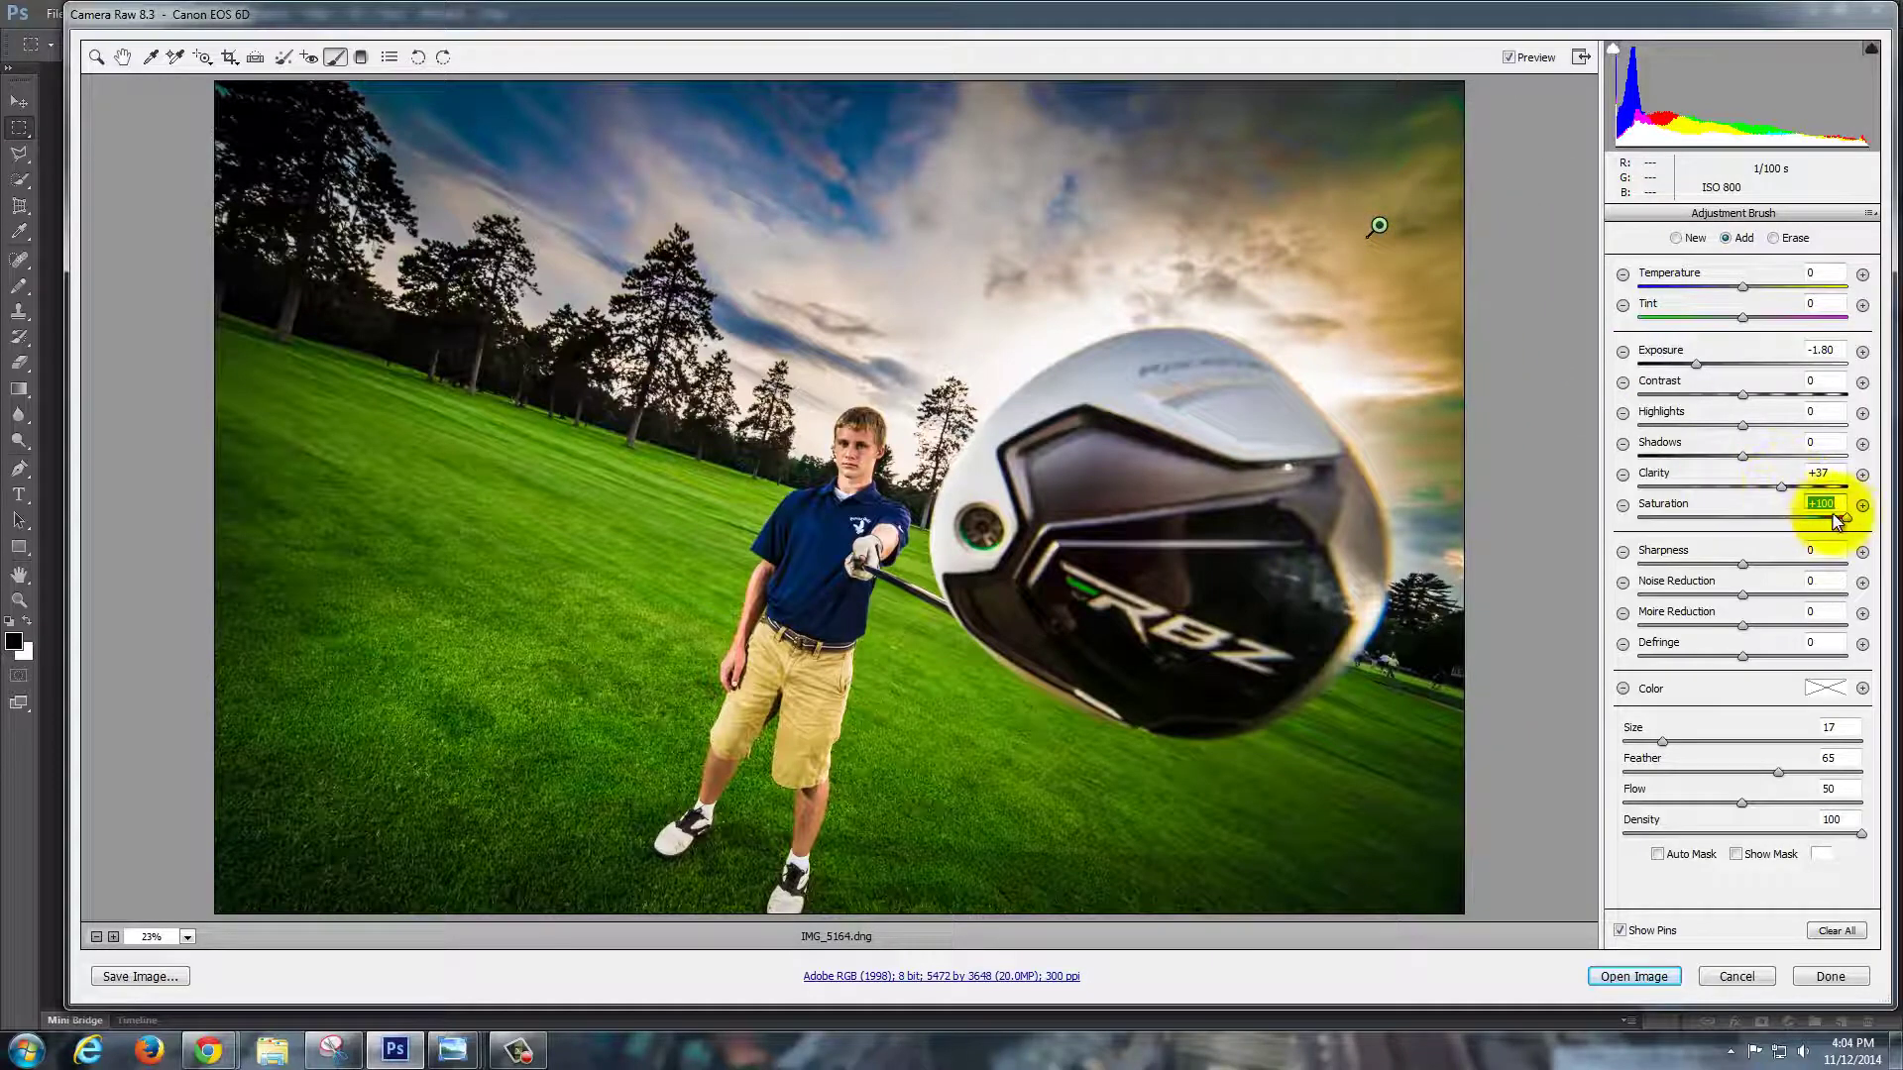
{"action": "left_click_drag", "start_coordinate": [1843, 518], "coordinate": [1814, 525]}
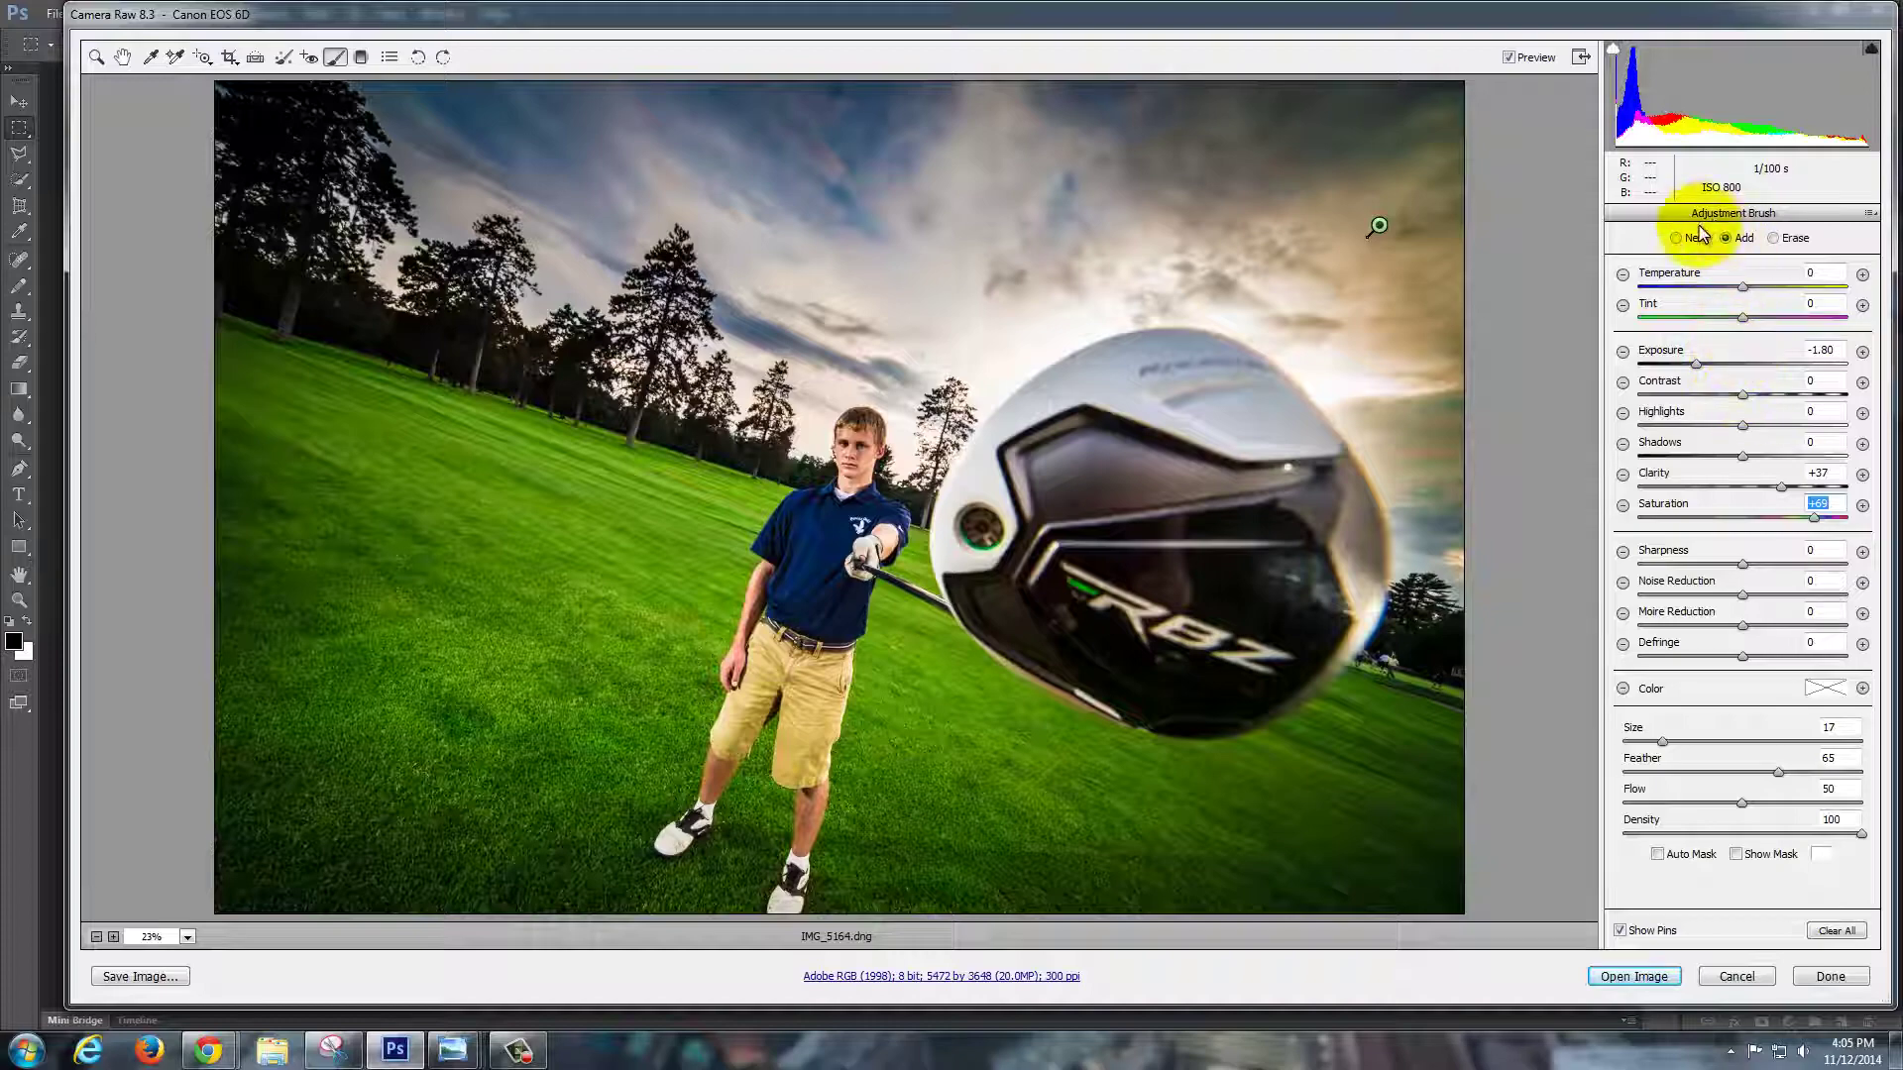
Set the photo's overall white balance temperature to 5750, contrast to +16 and exposure to +0.65.
{"action": "left_click", "coordinate": [125, 57]}
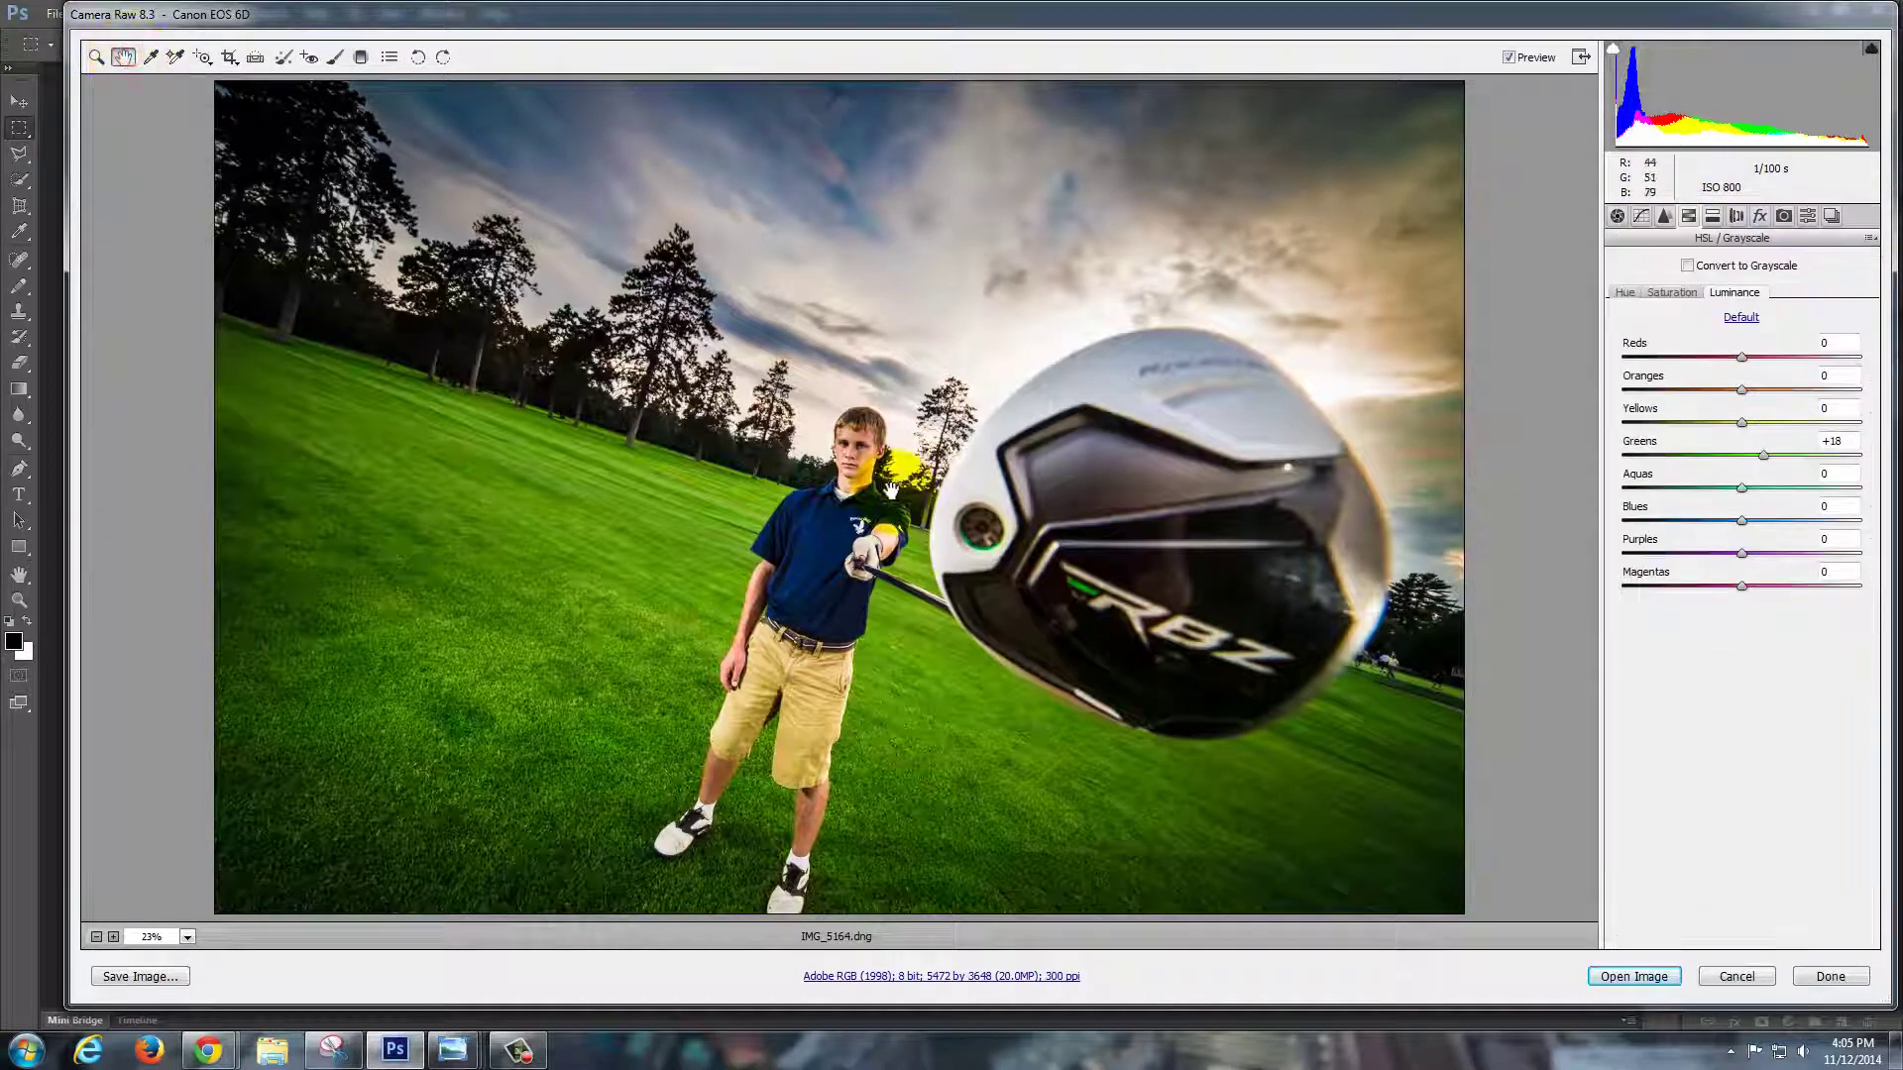
{"action": "left_click", "coordinate": [1618, 216]}
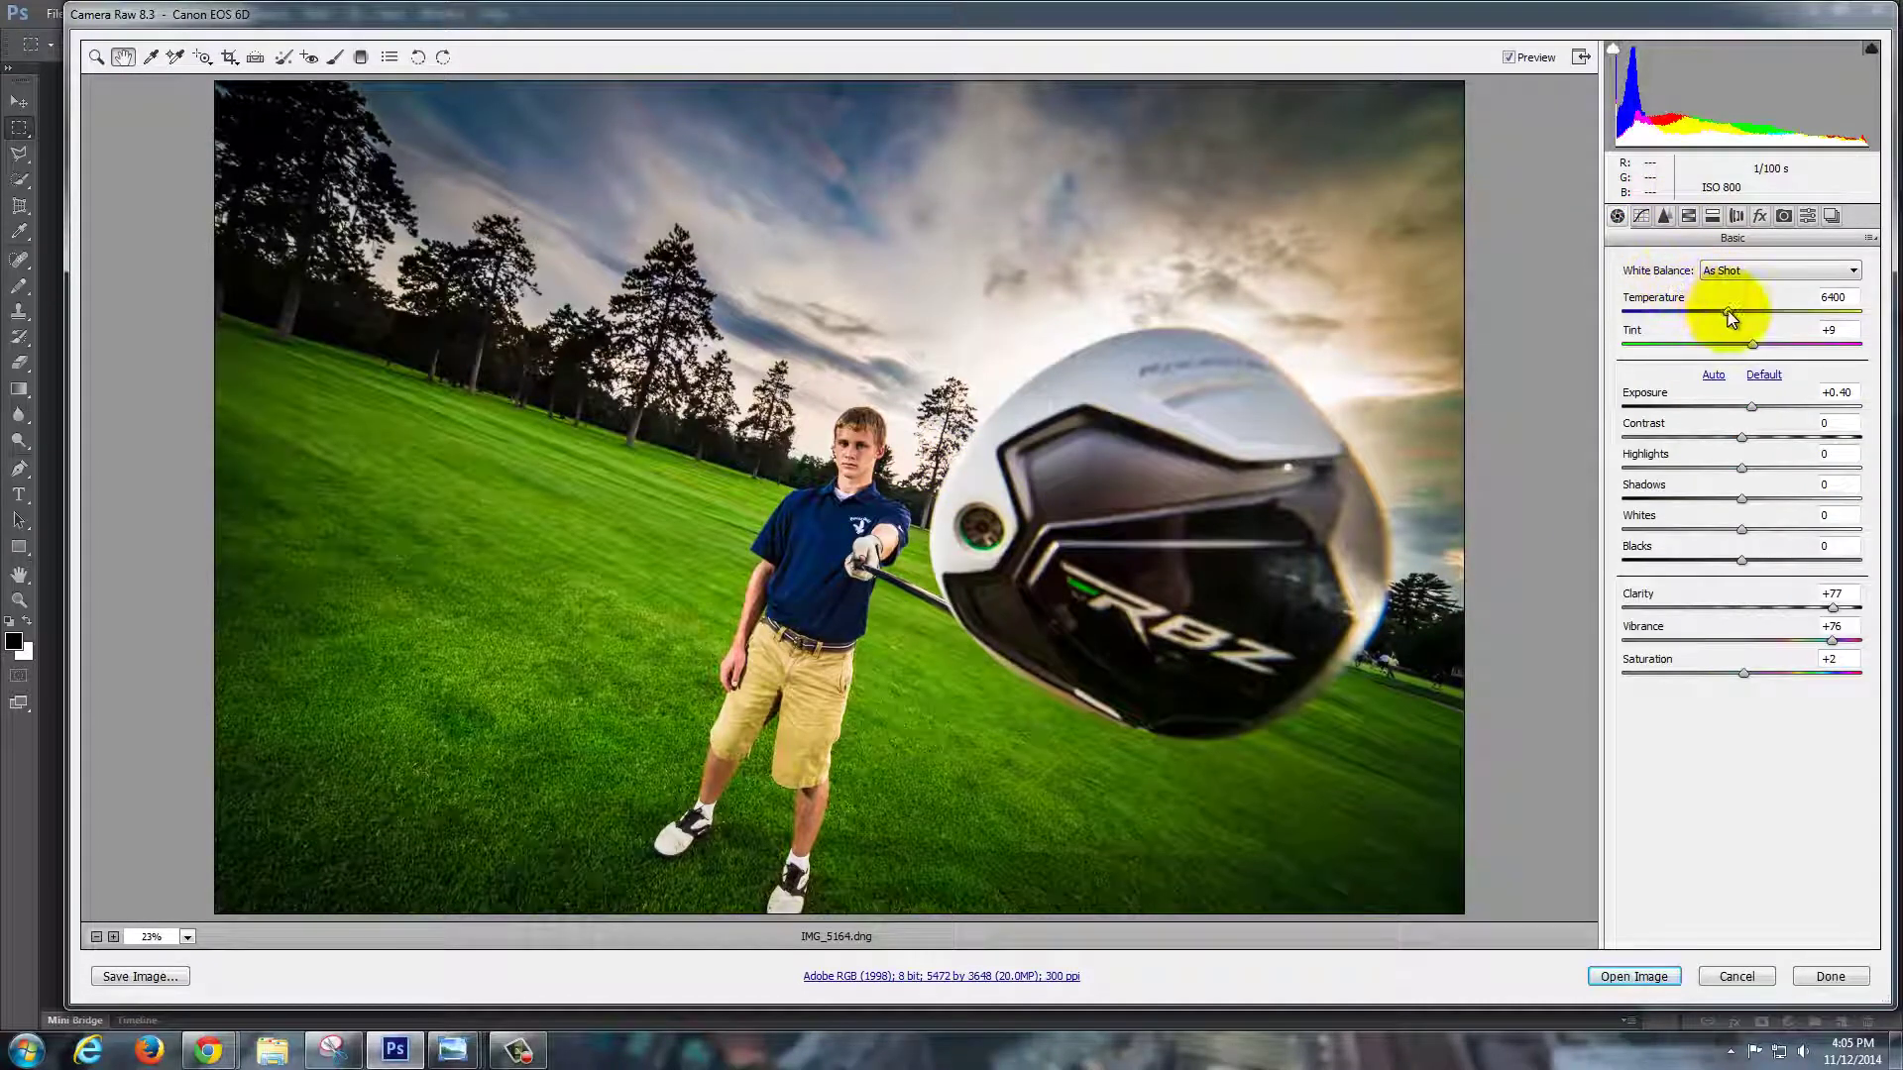
{"action": "mouse_move", "coordinate": [1727, 311]}
{"action": "left_mouse_down"}
{"action": "mouse_move", "coordinate": [1628, 309]}
{"action": "mouse_move", "coordinate": [1799, 311]}
{"action": "mouse_move", "coordinate": [1711, 311]}
{"action": "left_mouse_up"}
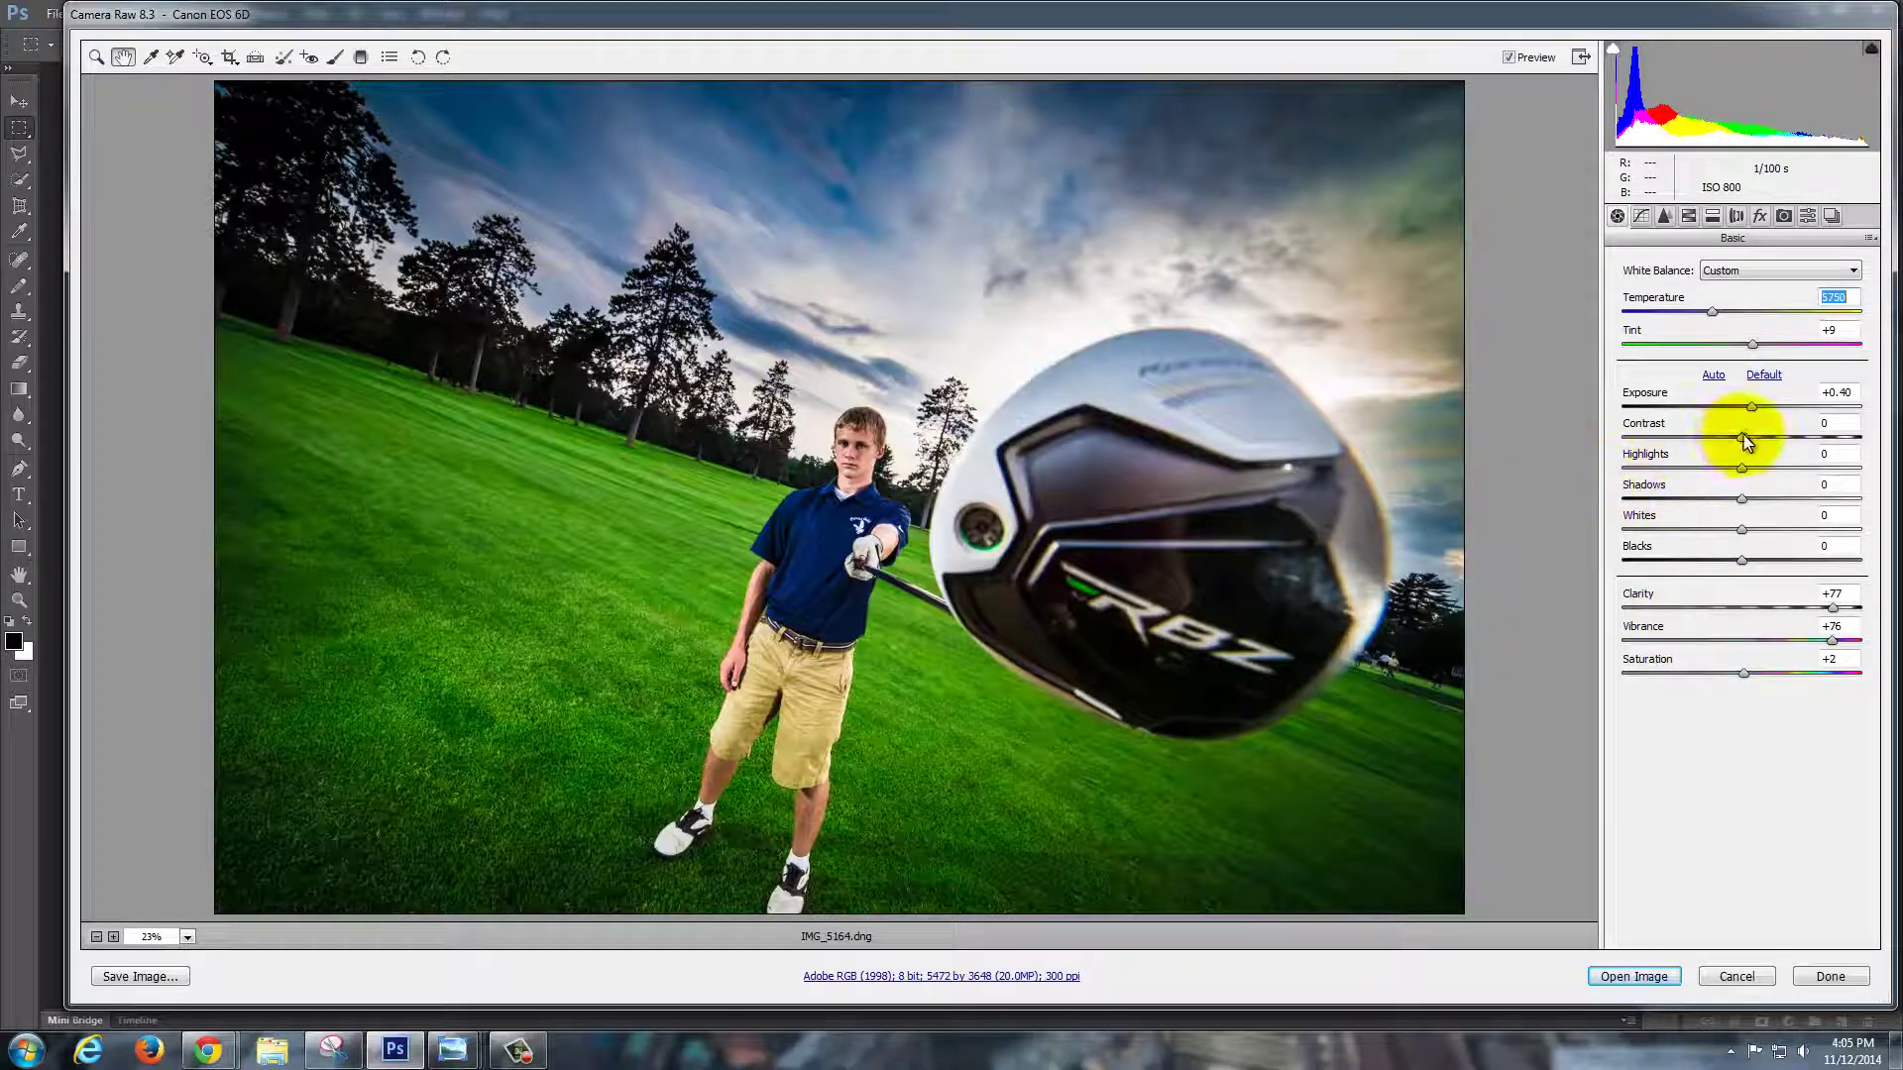
{"action": "mouse_move", "coordinate": [1743, 437]}
{"action": "left_mouse_down"}
{"action": "mouse_move", "coordinate": [1876, 436]}
{"action": "mouse_move", "coordinate": [1592, 425]}
{"action": "mouse_move", "coordinate": [1788, 442]}
{"action": "mouse_move", "coordinate": [1746, 434]}
{"action": "mouse_move", "coordinate": [1762, 432]}
{"action": "left_mouse_up"}
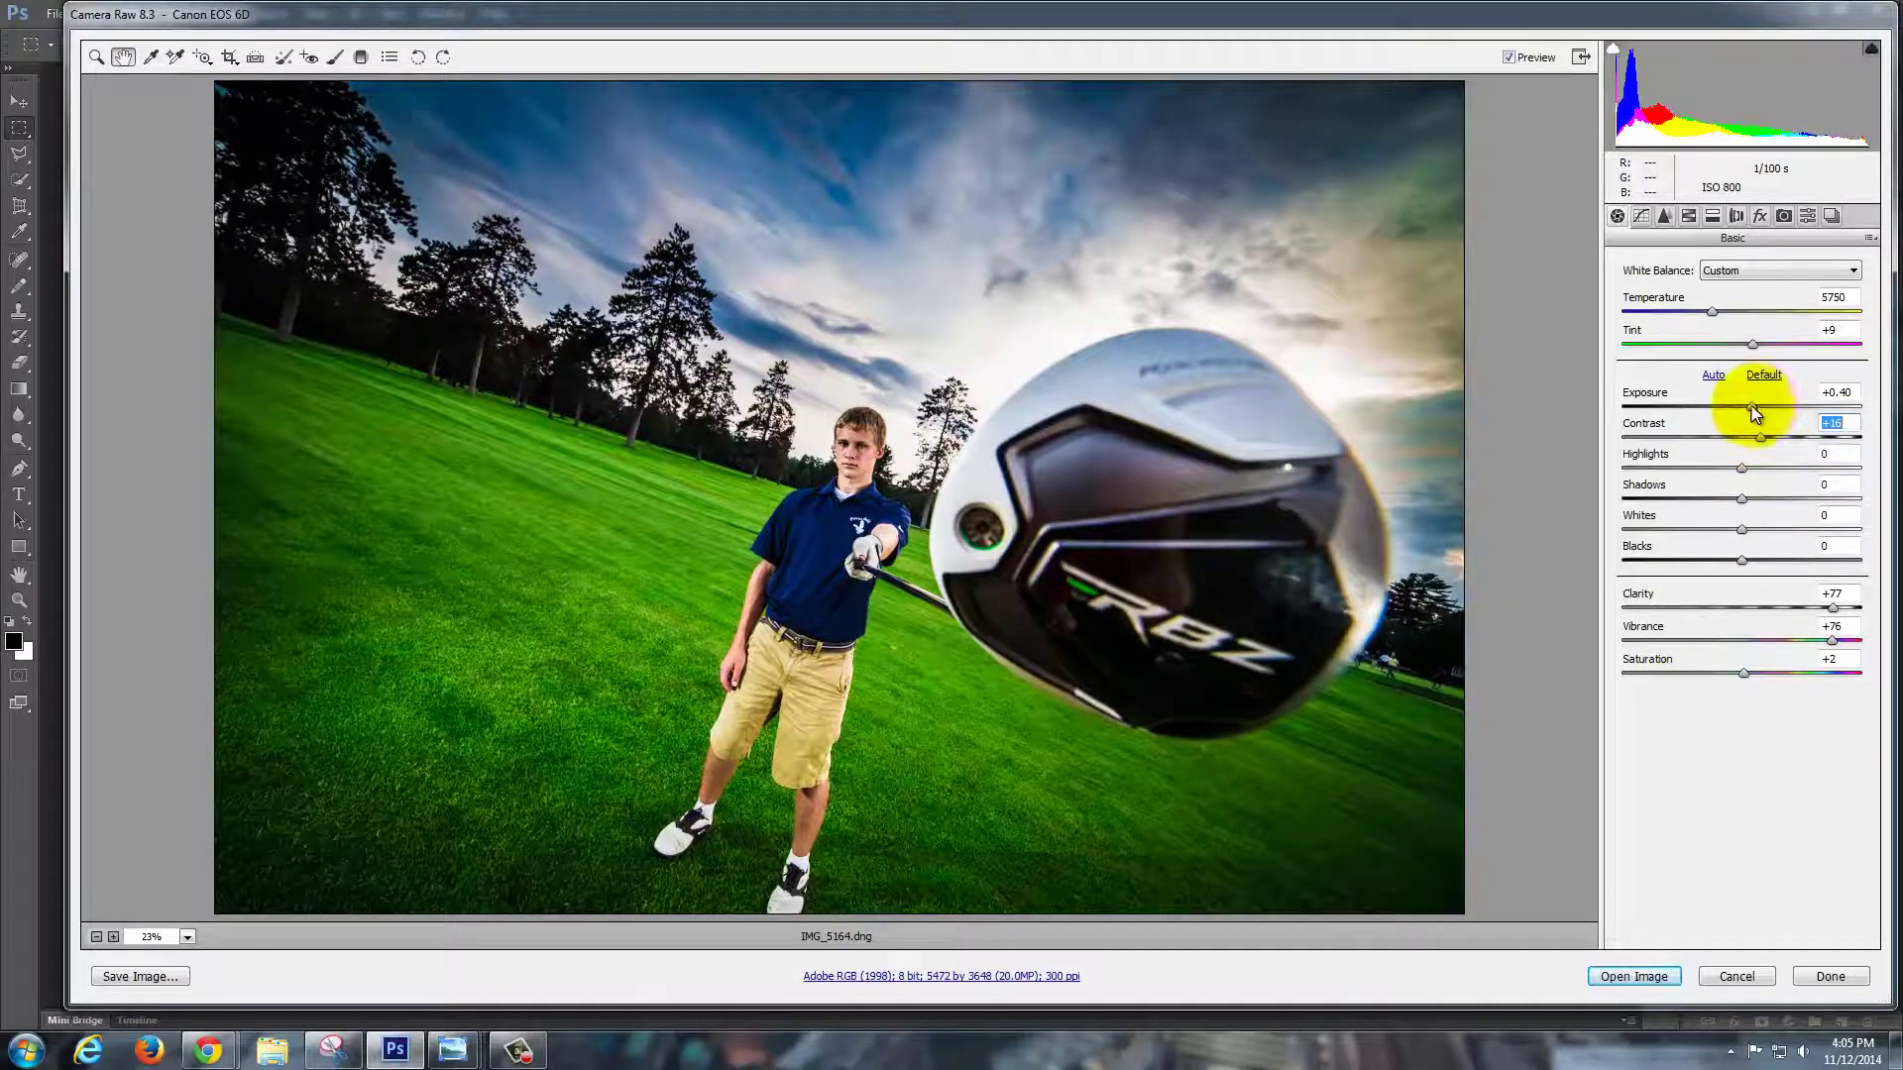
{"action": "left_click_drag", "start_coordinate": [1754, 411], "coordinate": [1755, 407]}
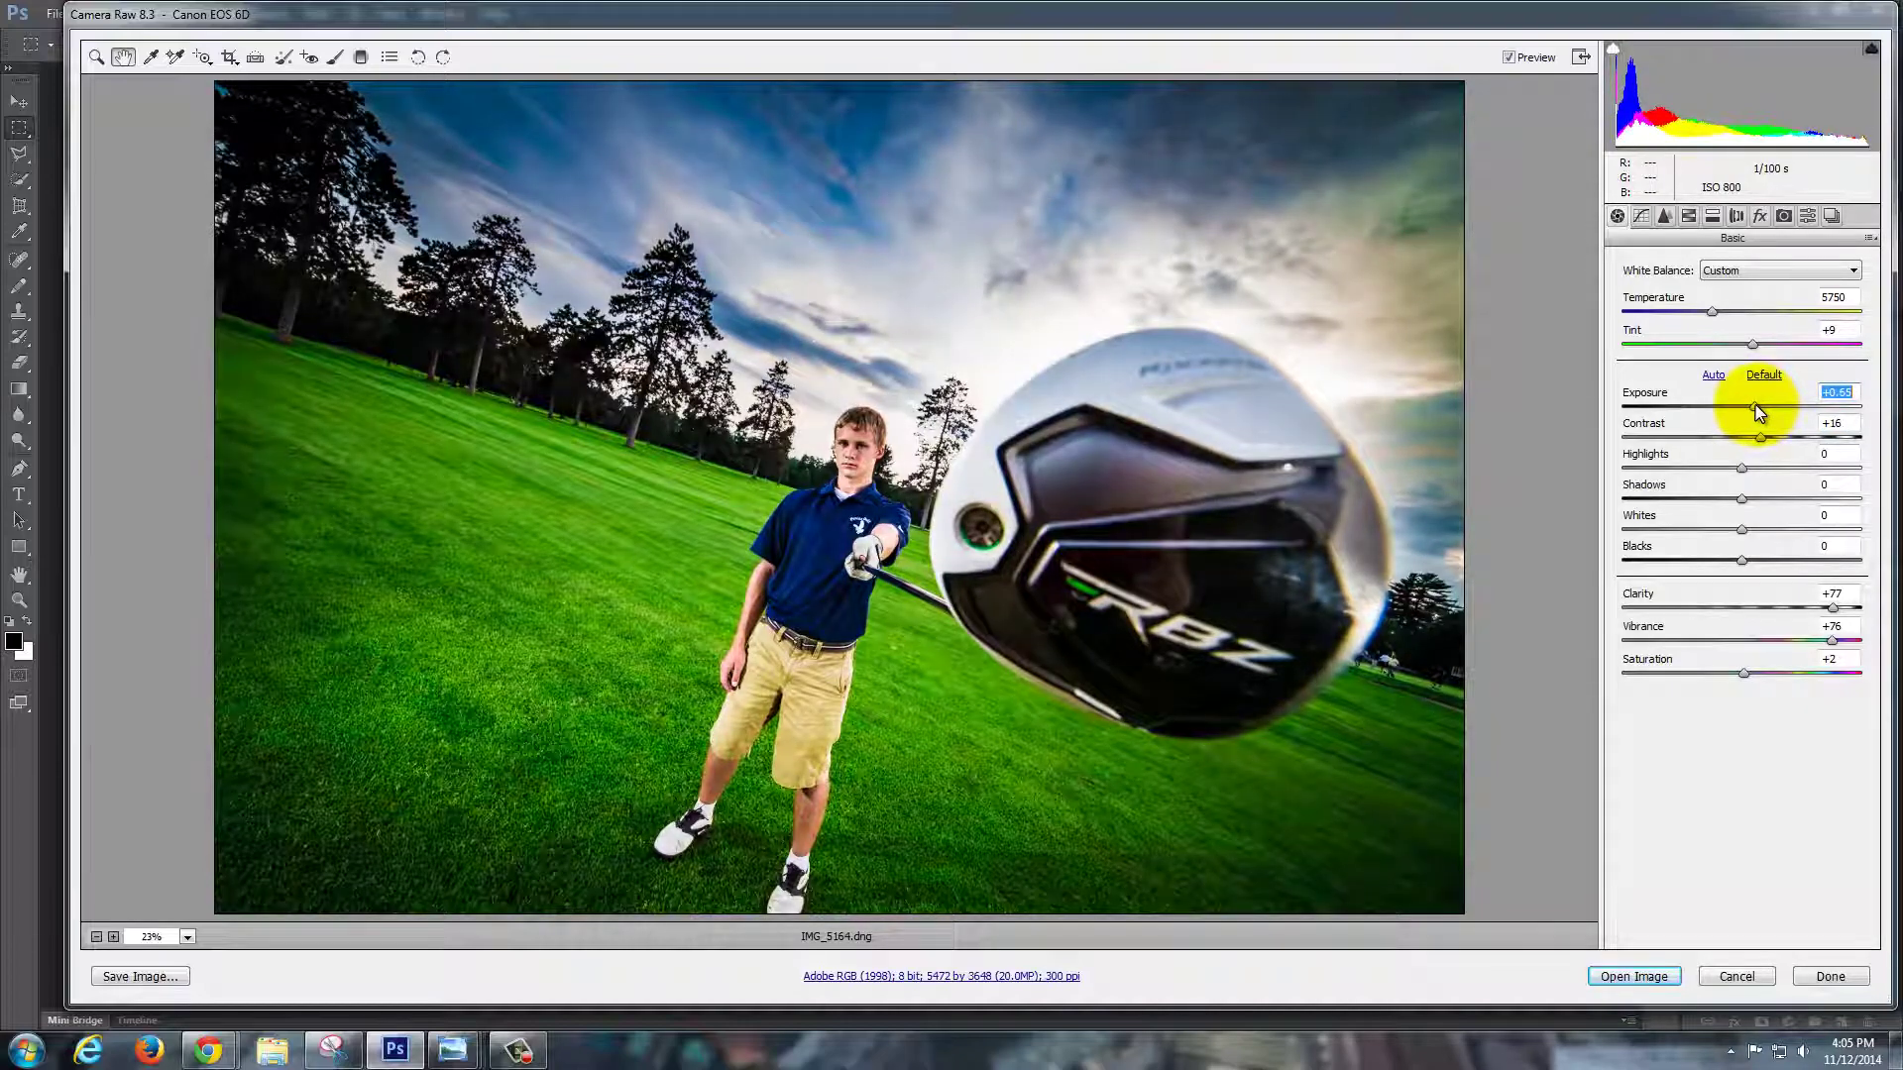
Set the post-crop vignetting amount to about -17 with the Highlight Priority style.
{"action": "left_click", "coordinate": [1758, 216]}
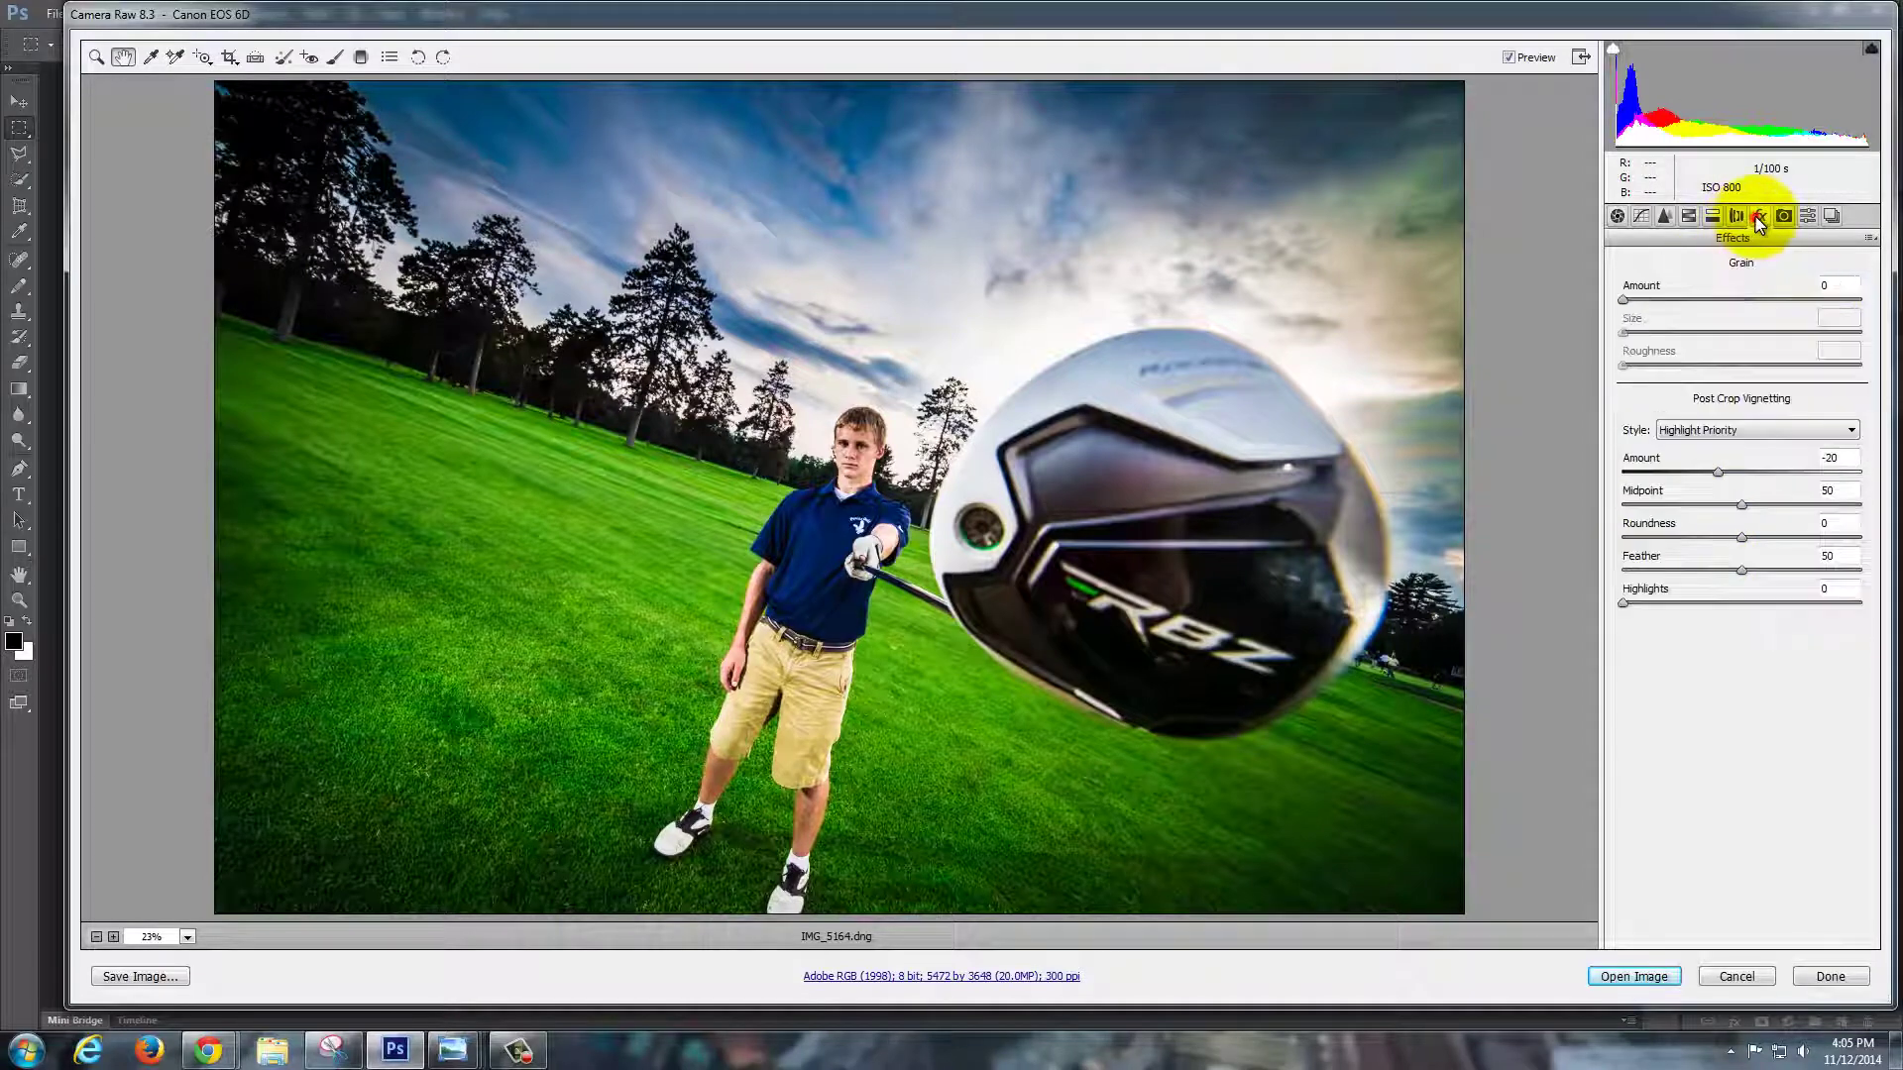
{"action": "left_click", "coordinate": [1720, 471]}
{"action": "mouse_move", "coordinate": [1720, 472]}
{"action": "left_mouse_down"}
{"action": "mouse_move", "coordinate": [1546, 478]}
{"action": "mouse_move", "coordinate": [1843, 480]}
{"action": "mouse_move", "coordinate": [1741, 485]}
{"action": "left_mouse_up"}
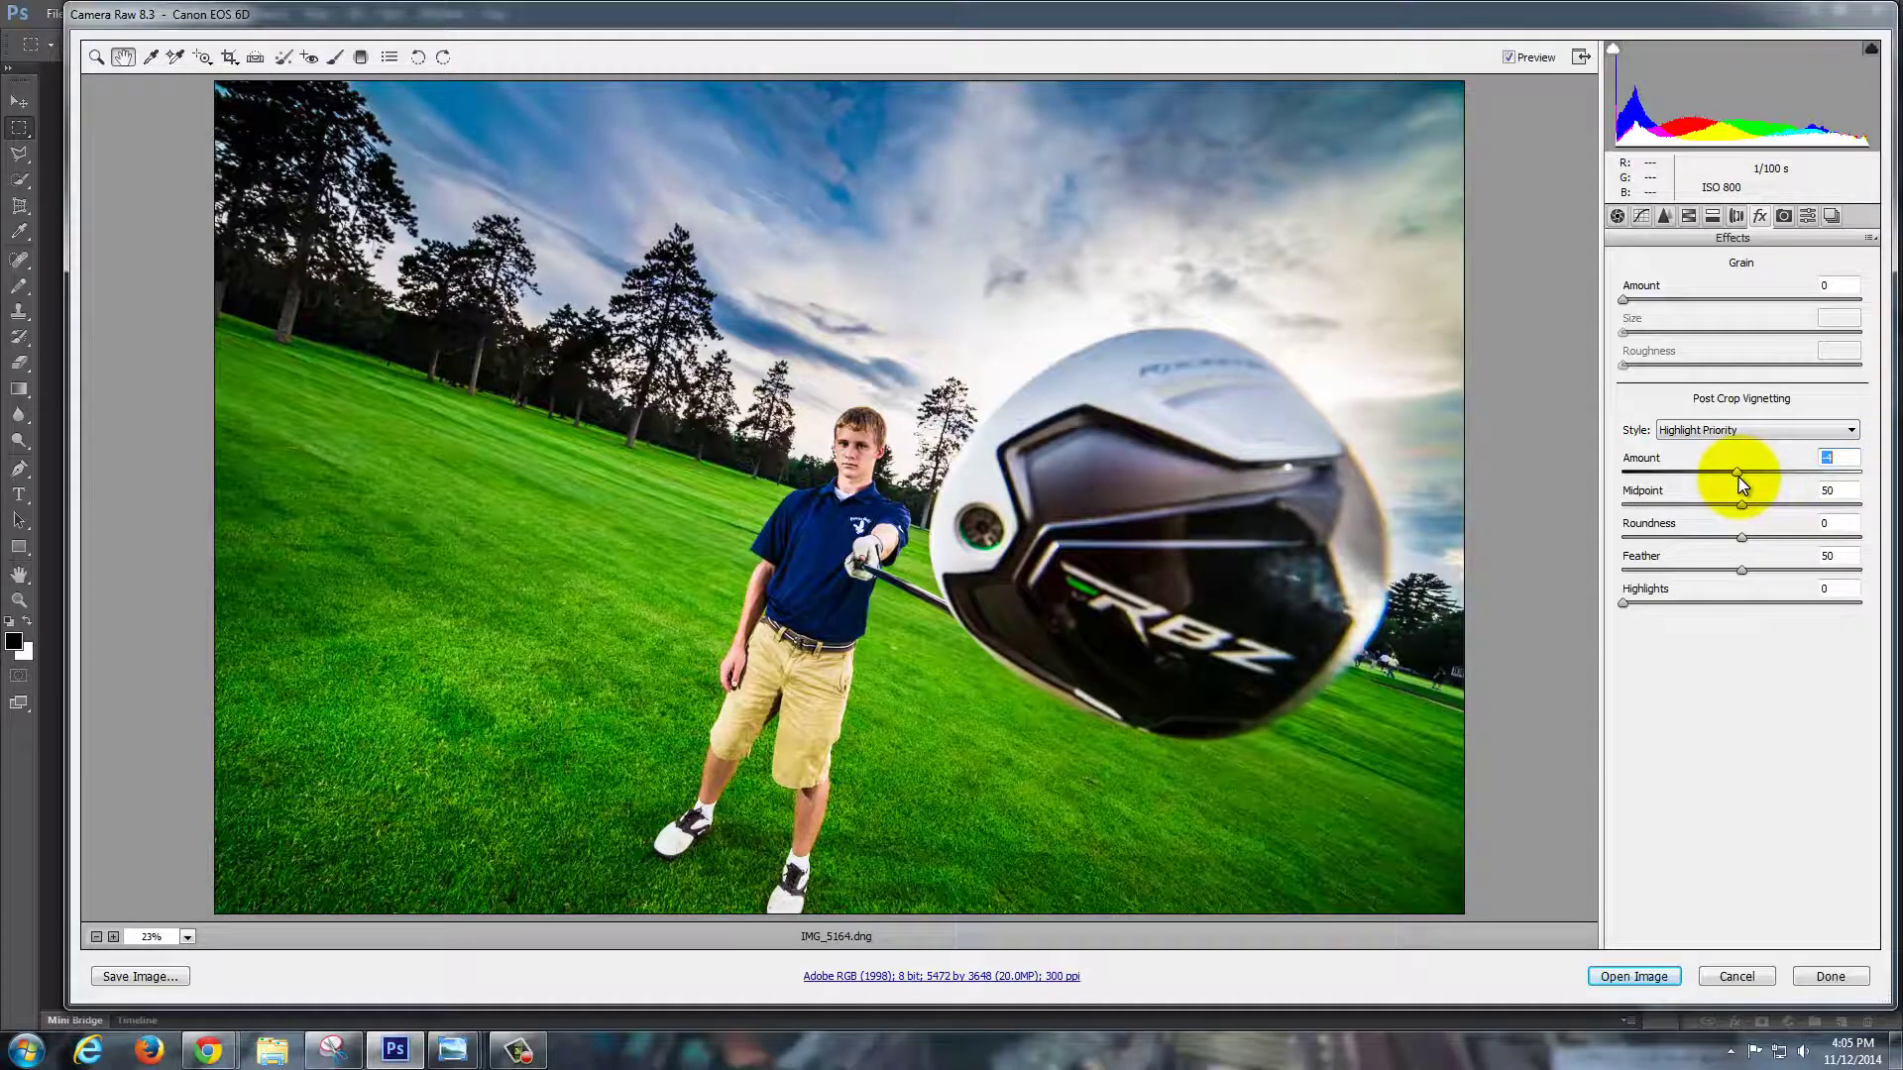
{"action": "left_click_drag", "start_coordinate": [1738, 478], "coordinate": [1721, 477]}
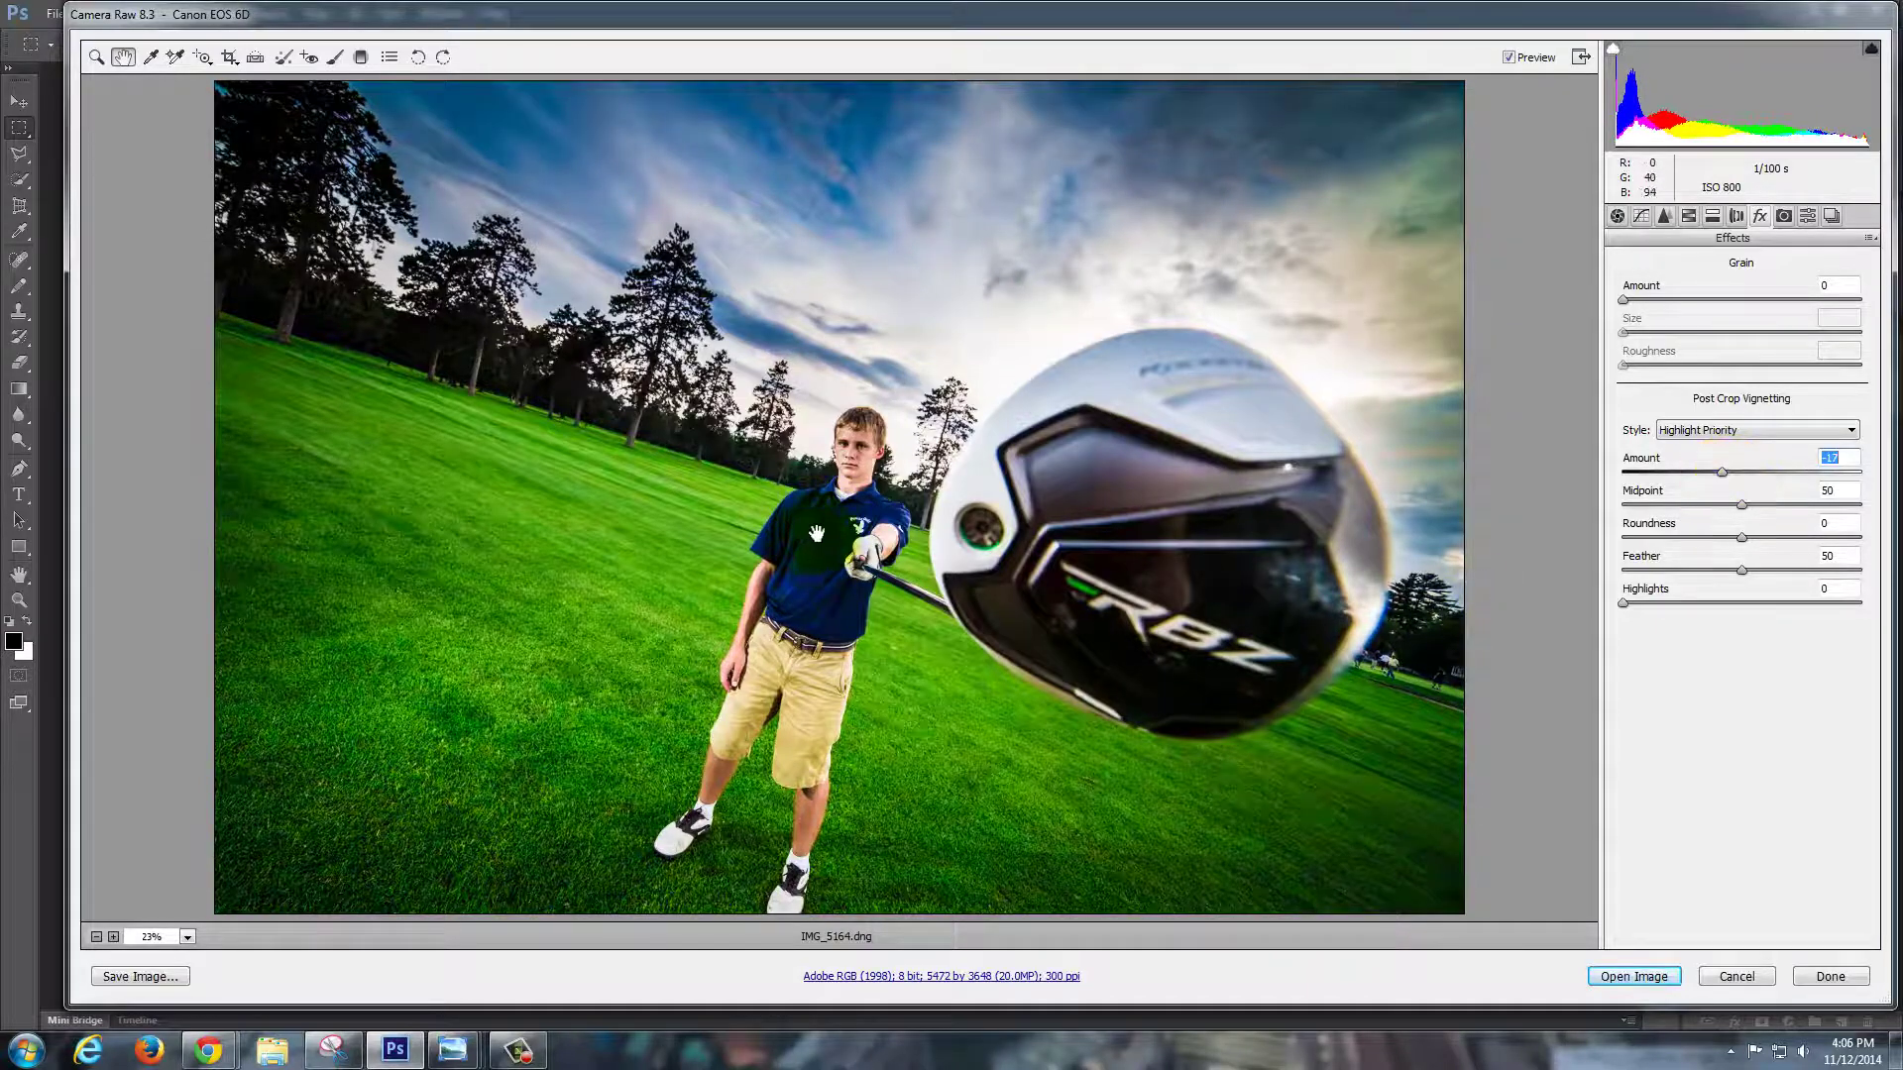
{"action": "left_click", "coordinate": [1493, 762]}
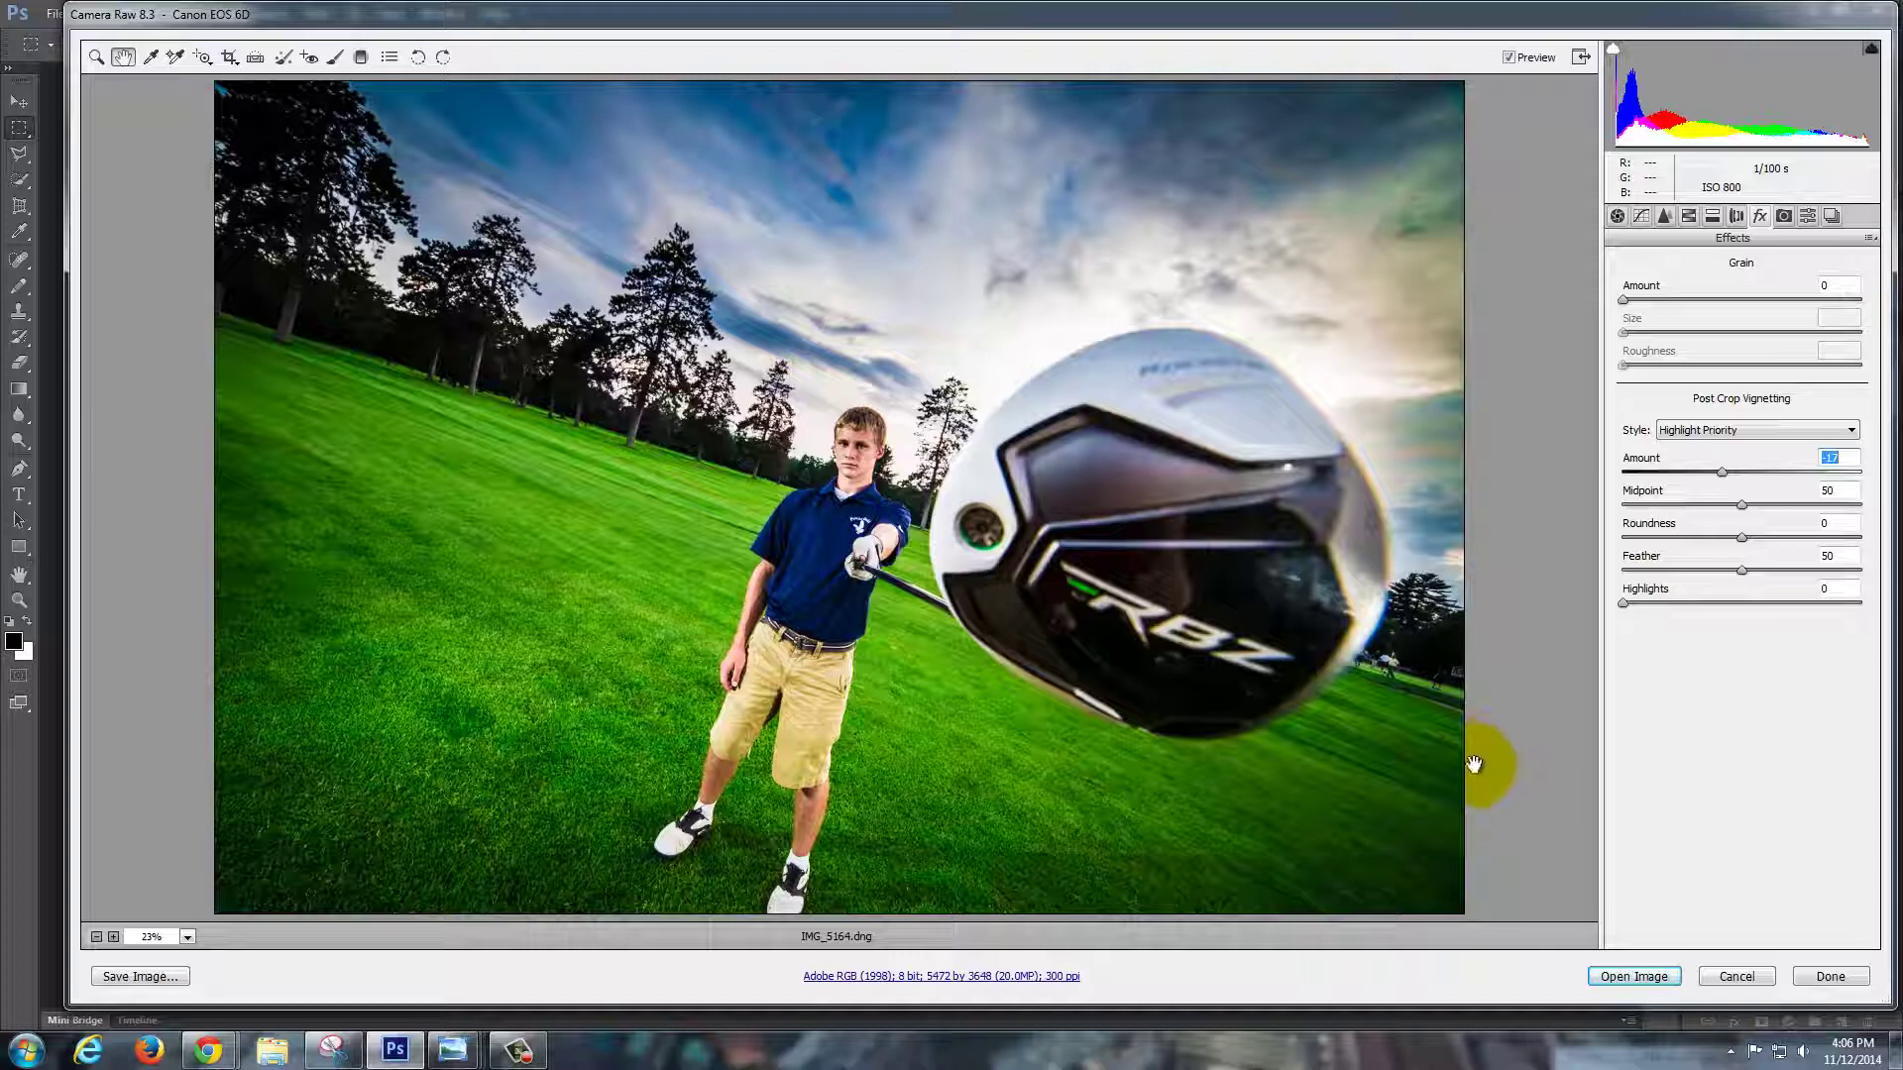
{"action": "left_click", "coordinate": [705, 699]}
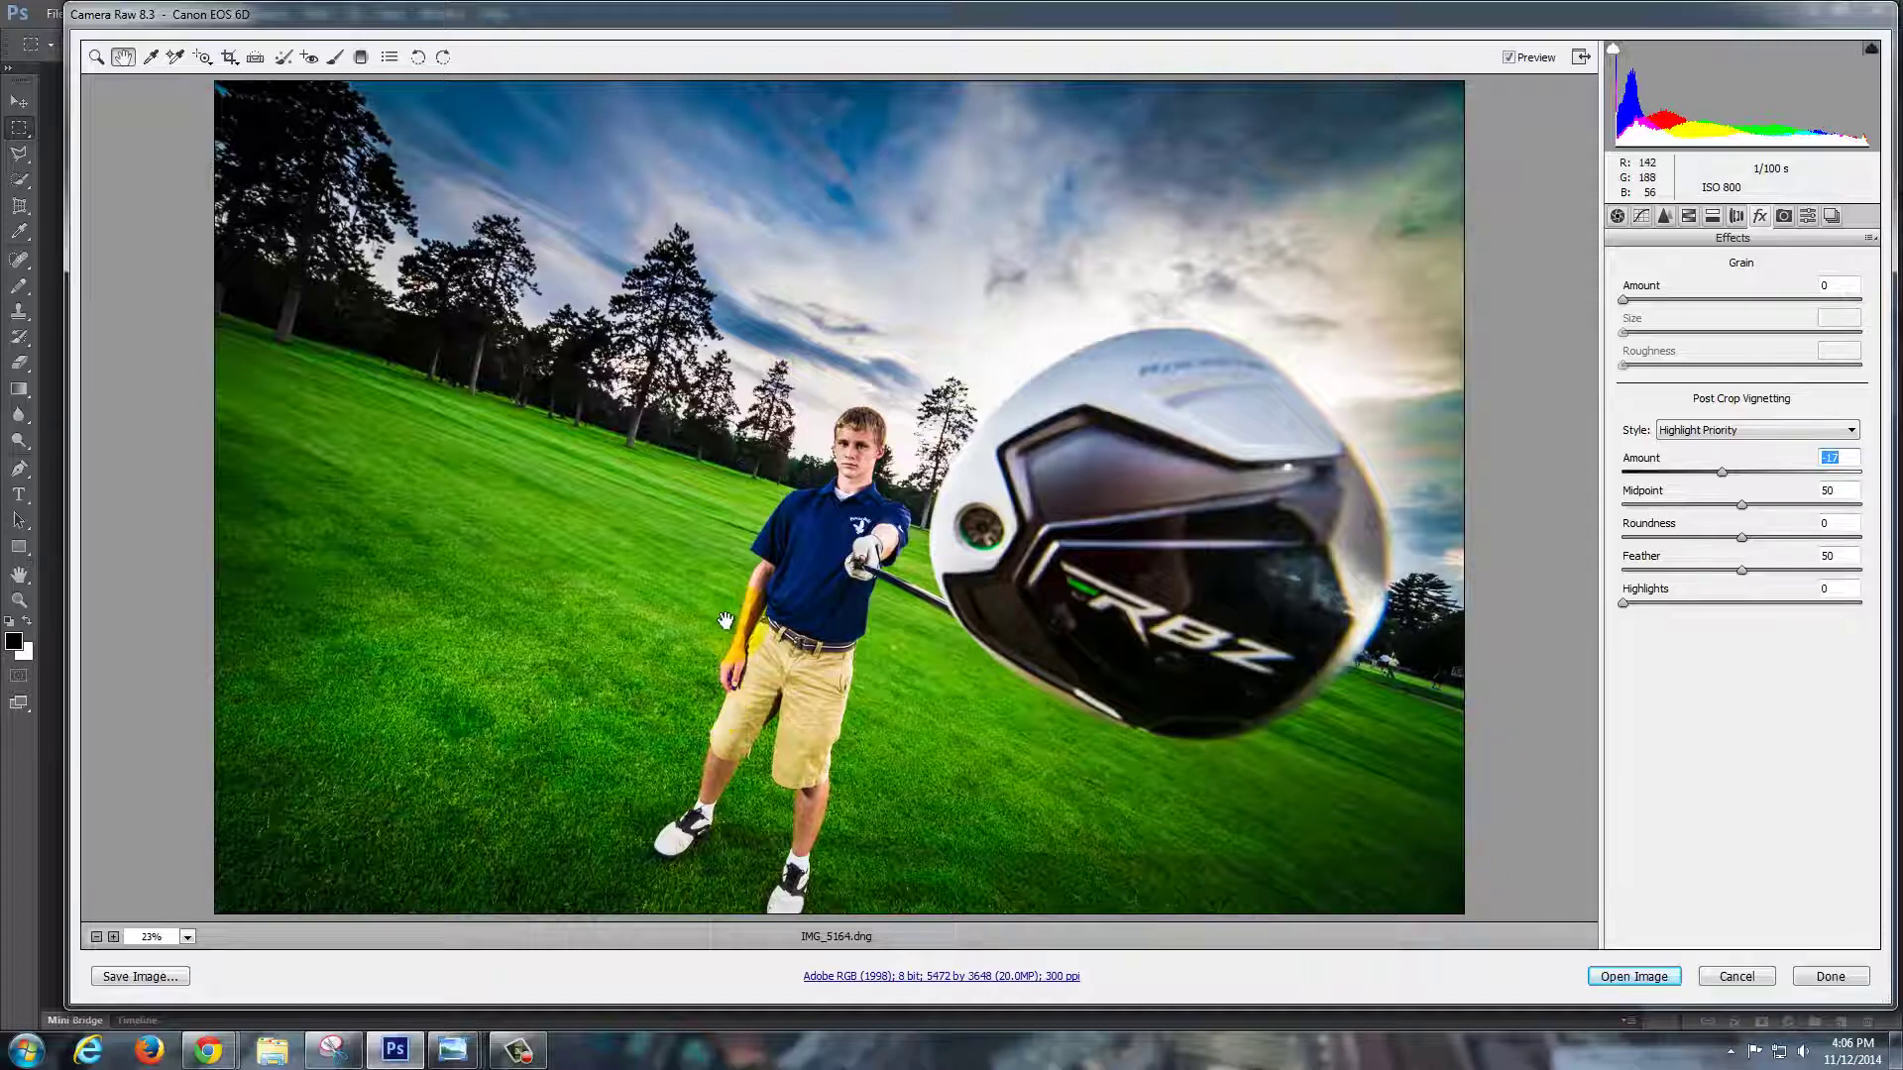
{"action": "left_click", "coordinate": [1140, 374]}
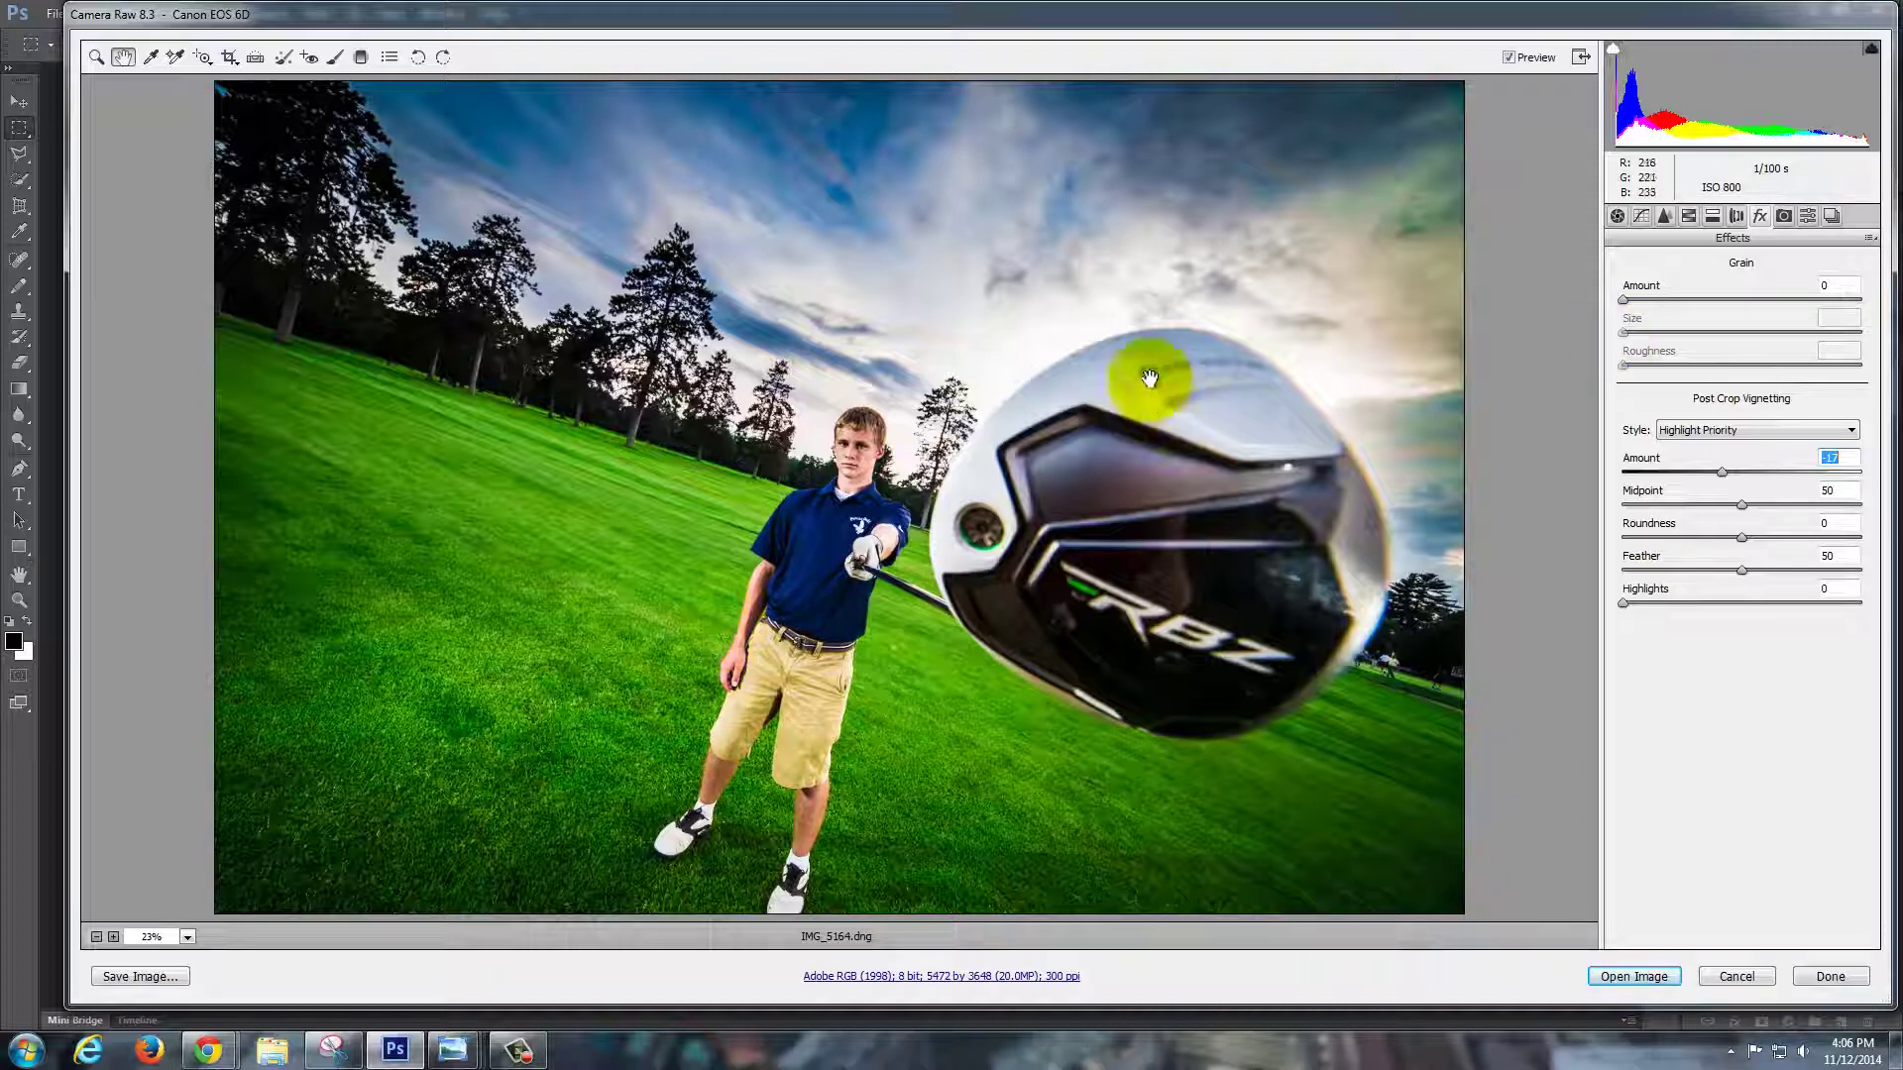
{"action": "left_click", "coordinate": [219, 365]}
{"action": "left_click", "coordinate": [823, 411]}
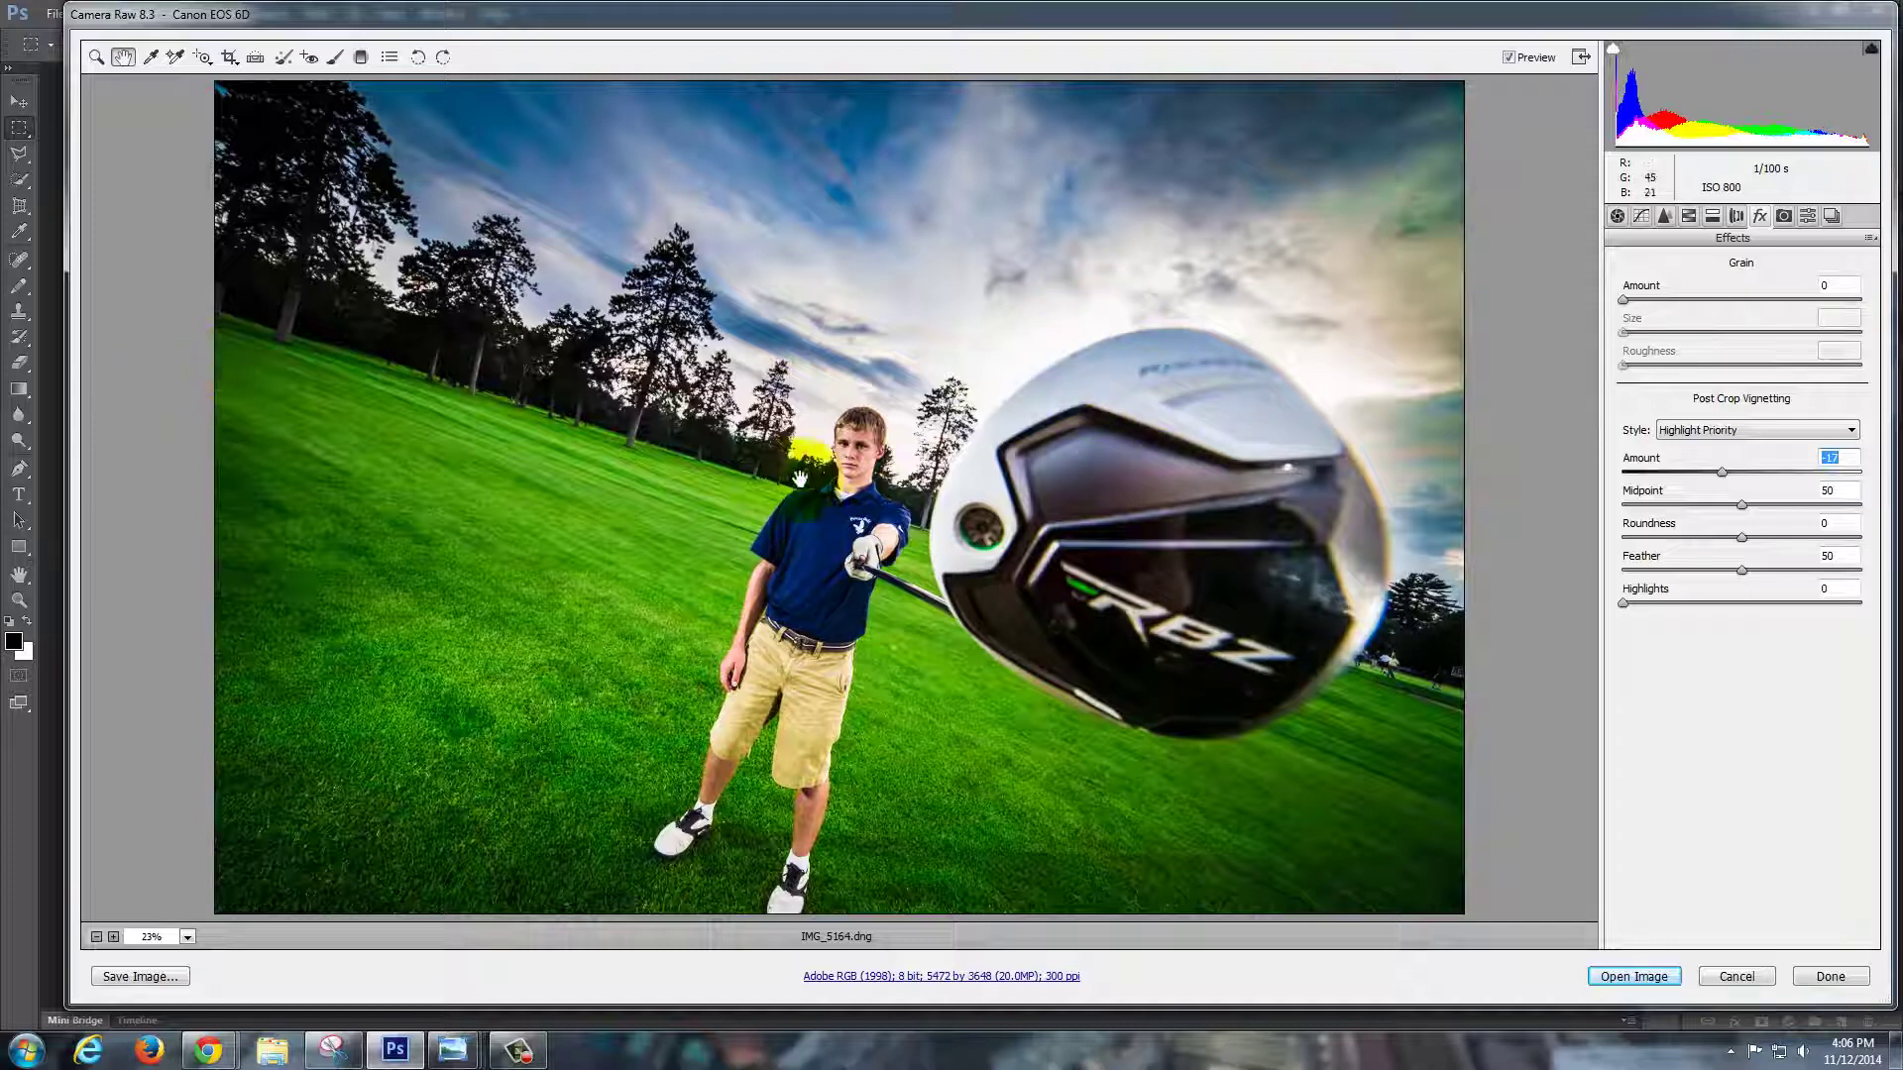
{"action": "left_click", "coordinate": [870, 528]}
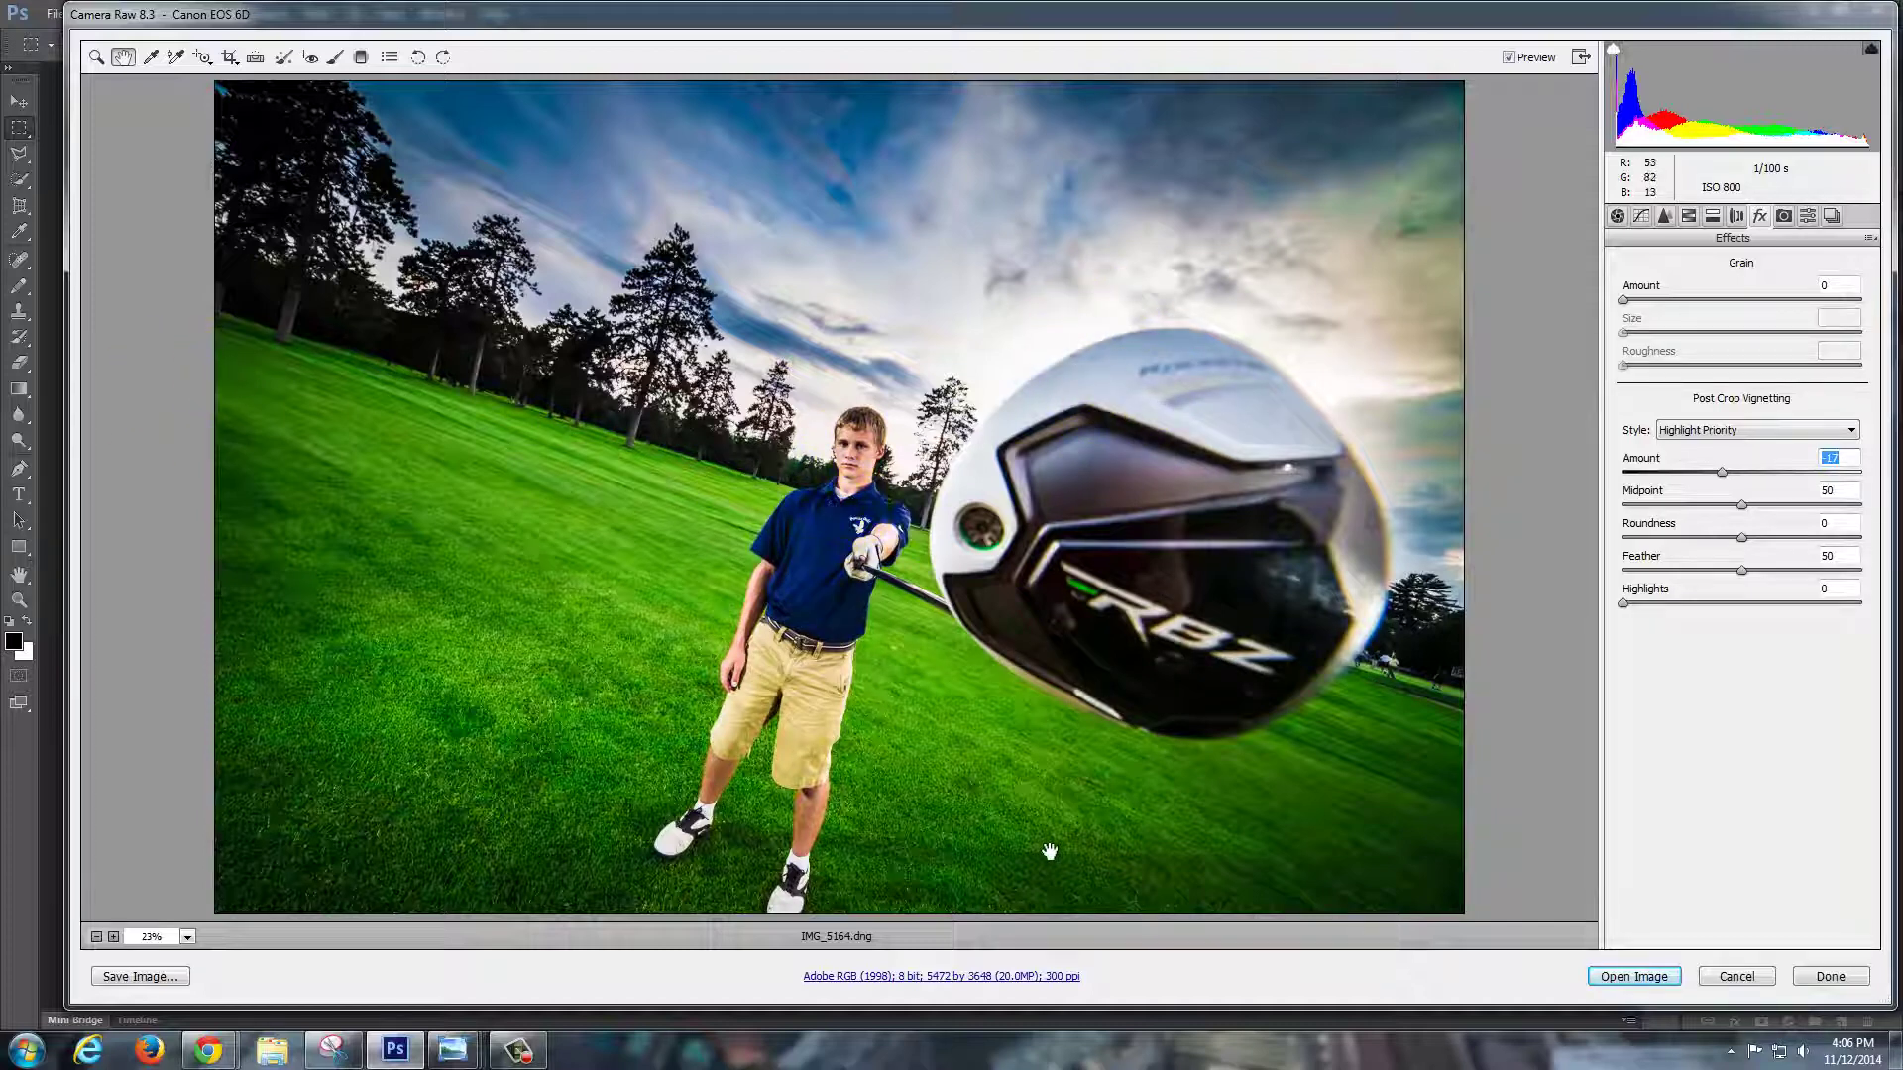
{"action": "left_click", "coordinate": [1012, 683]}
{"action": "left_click", "coordinate": [820, 547]}
Open the developed image in Photoshop and ready the Clone Stamp tool for the small figures beside the club head.
{"action": "left_click", "coordinate": [1648, 978]}
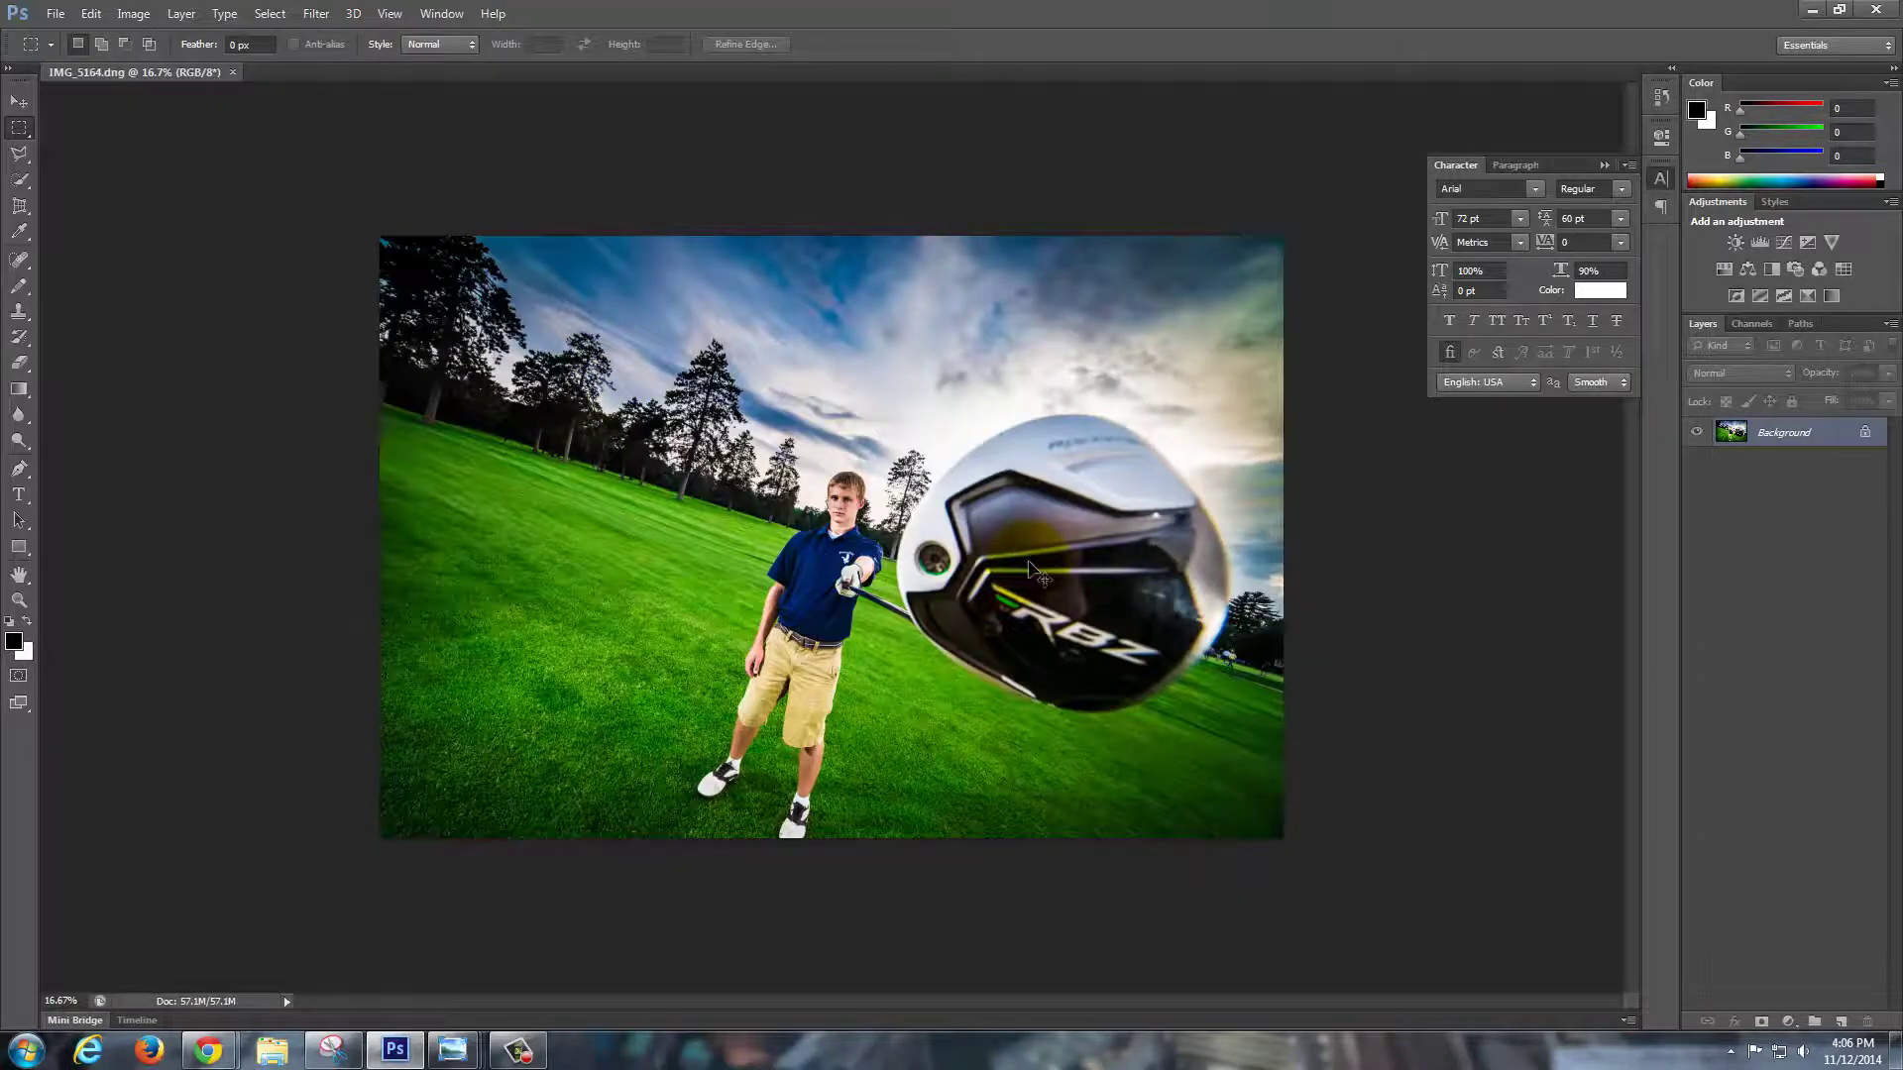
{"action": "key", "text": "ctrl+plus"}
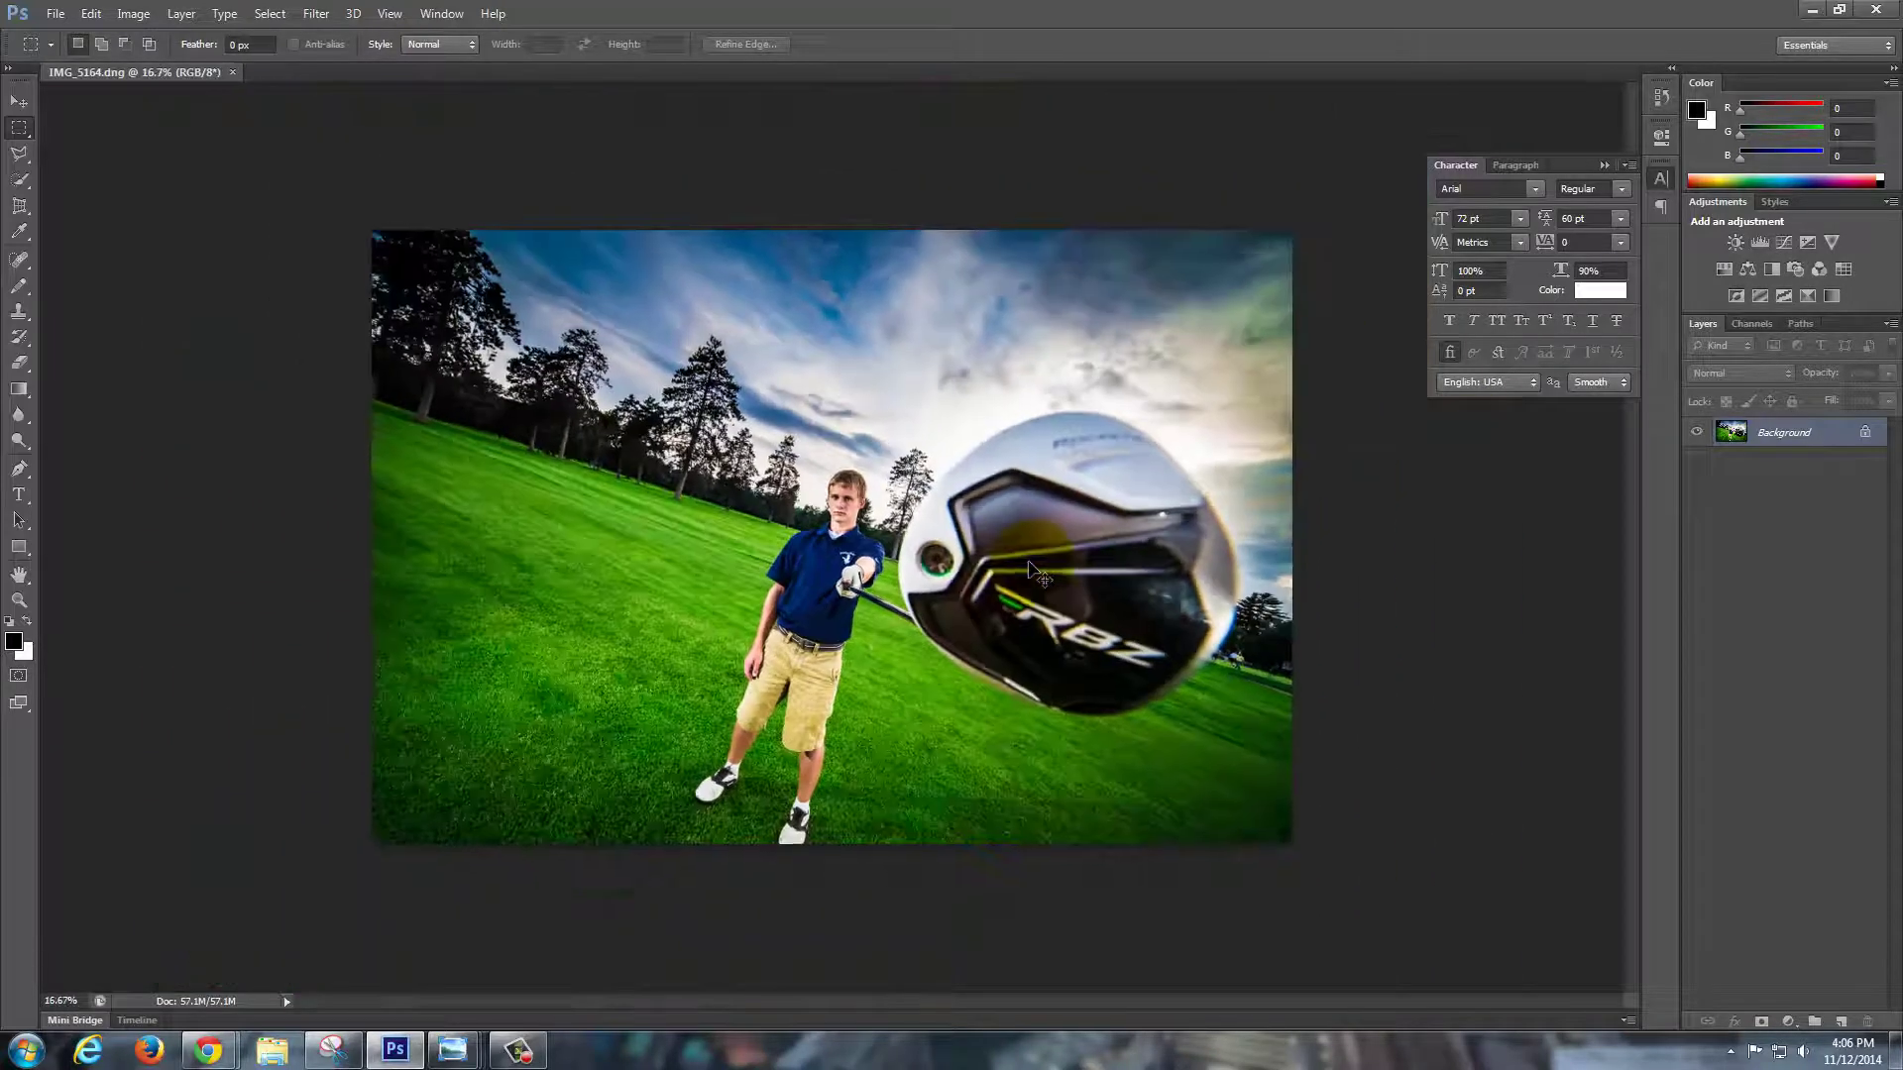
{"action": "scroll", "coordinate": [1031, 570], "scroll_direction": "up", "scroll_amount": 1}
{"action": "left_click_drag", "start_coordinate": [425, 535], "coordinate": [131, 407]}
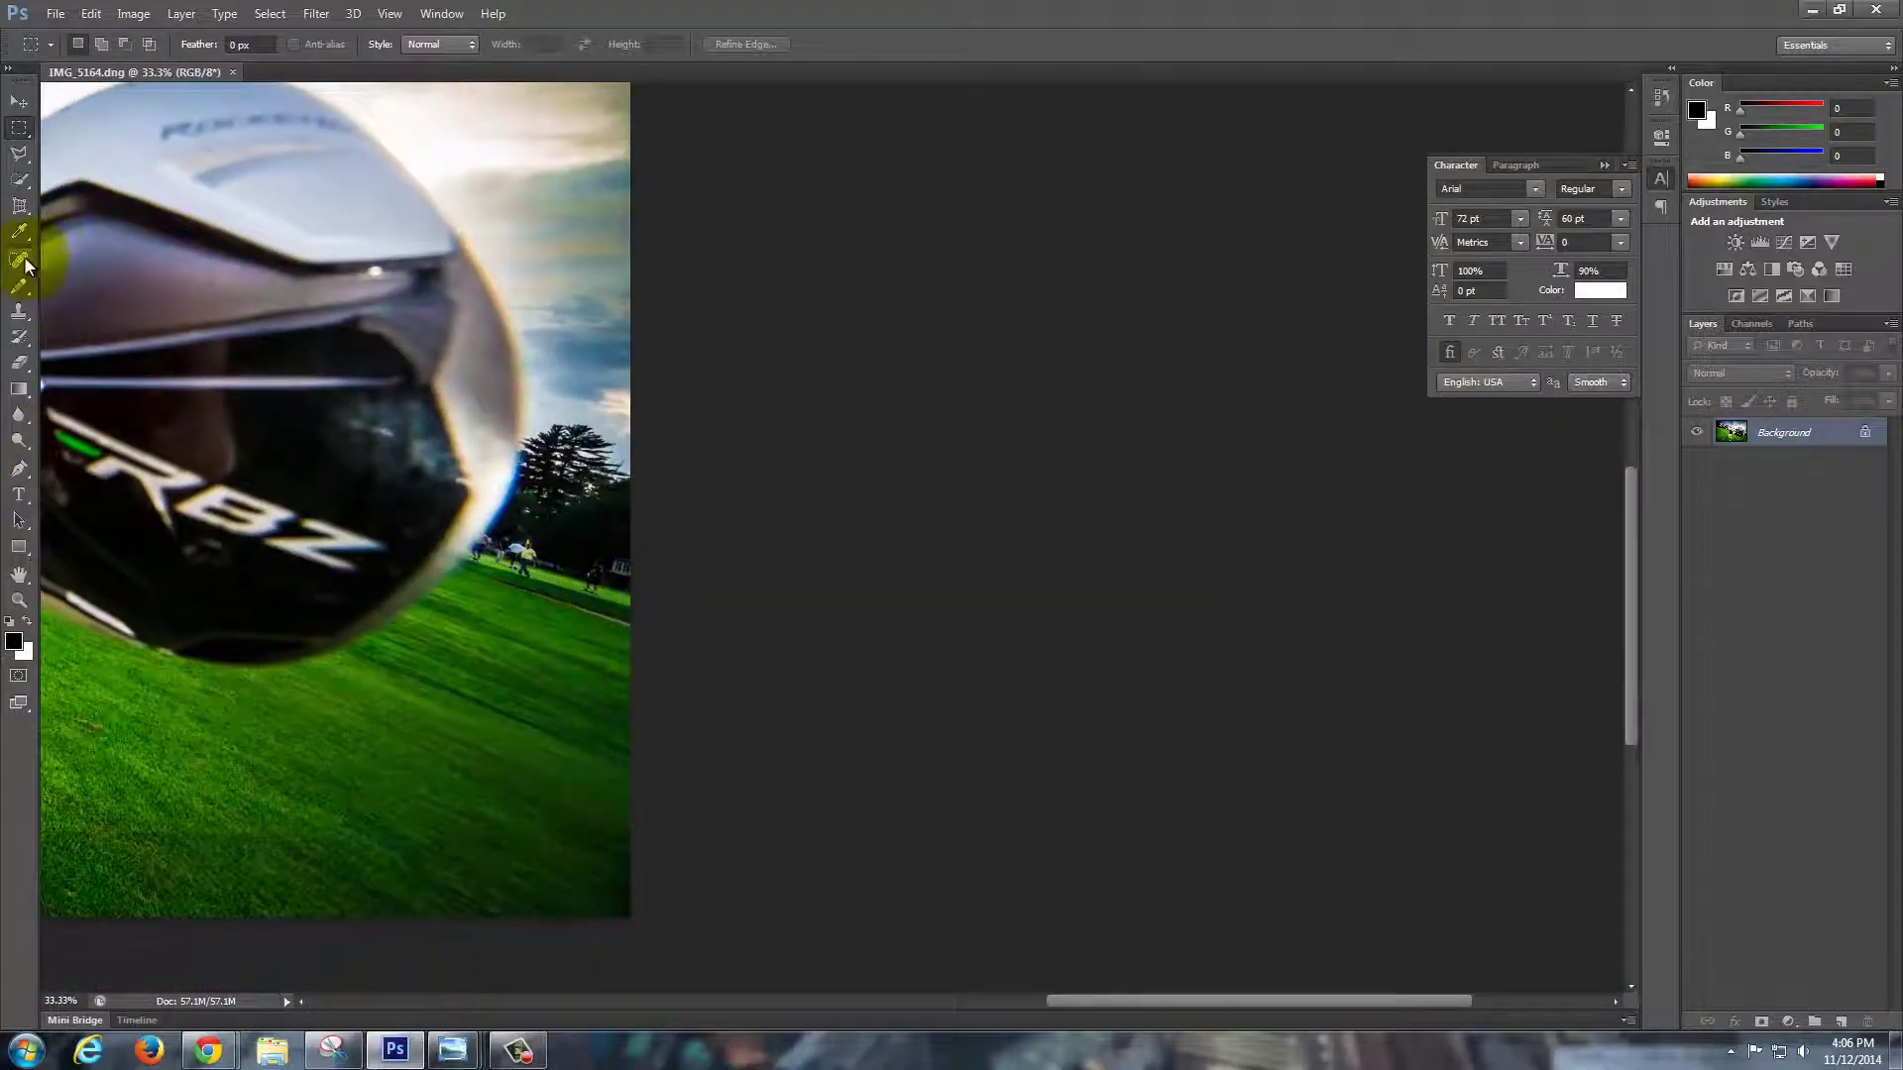
{"action": "left_click", "coordinate": [20, 313]}
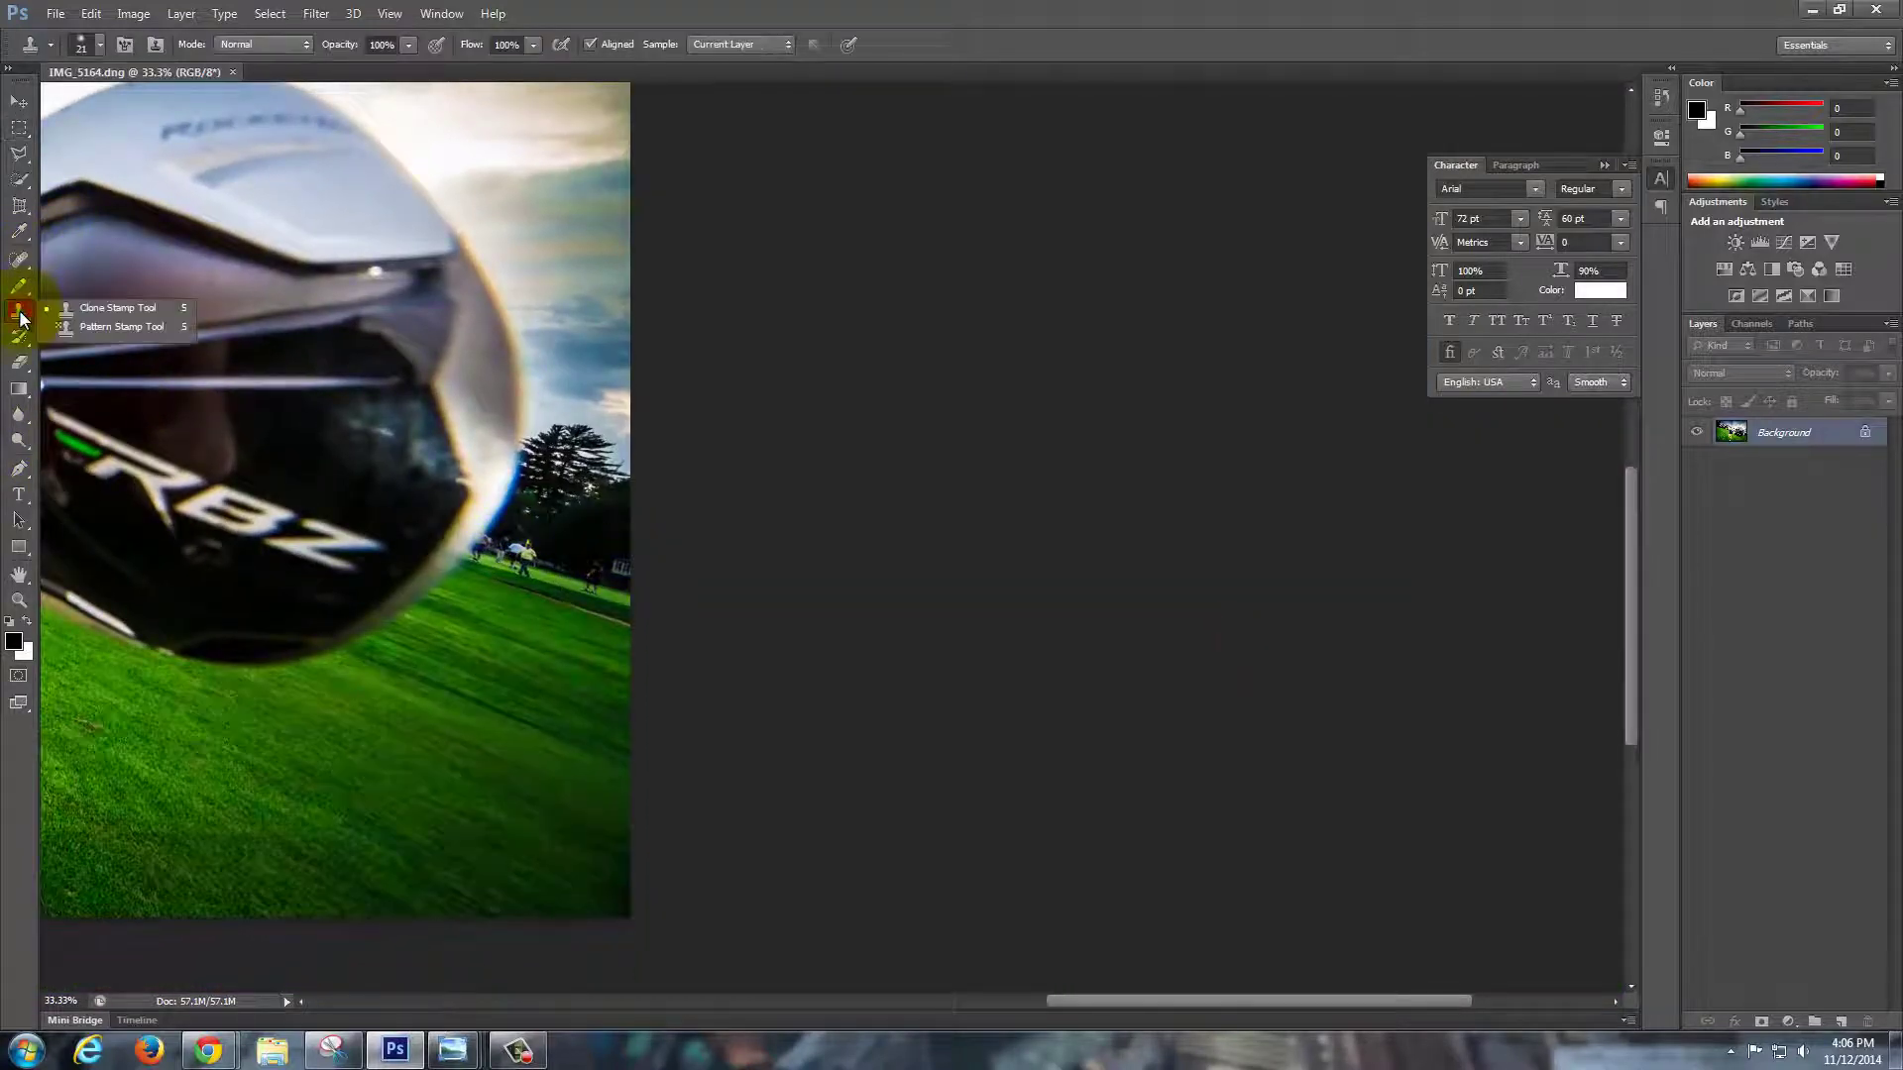
{"action": "left_click", "coordinate": [117, 308]}
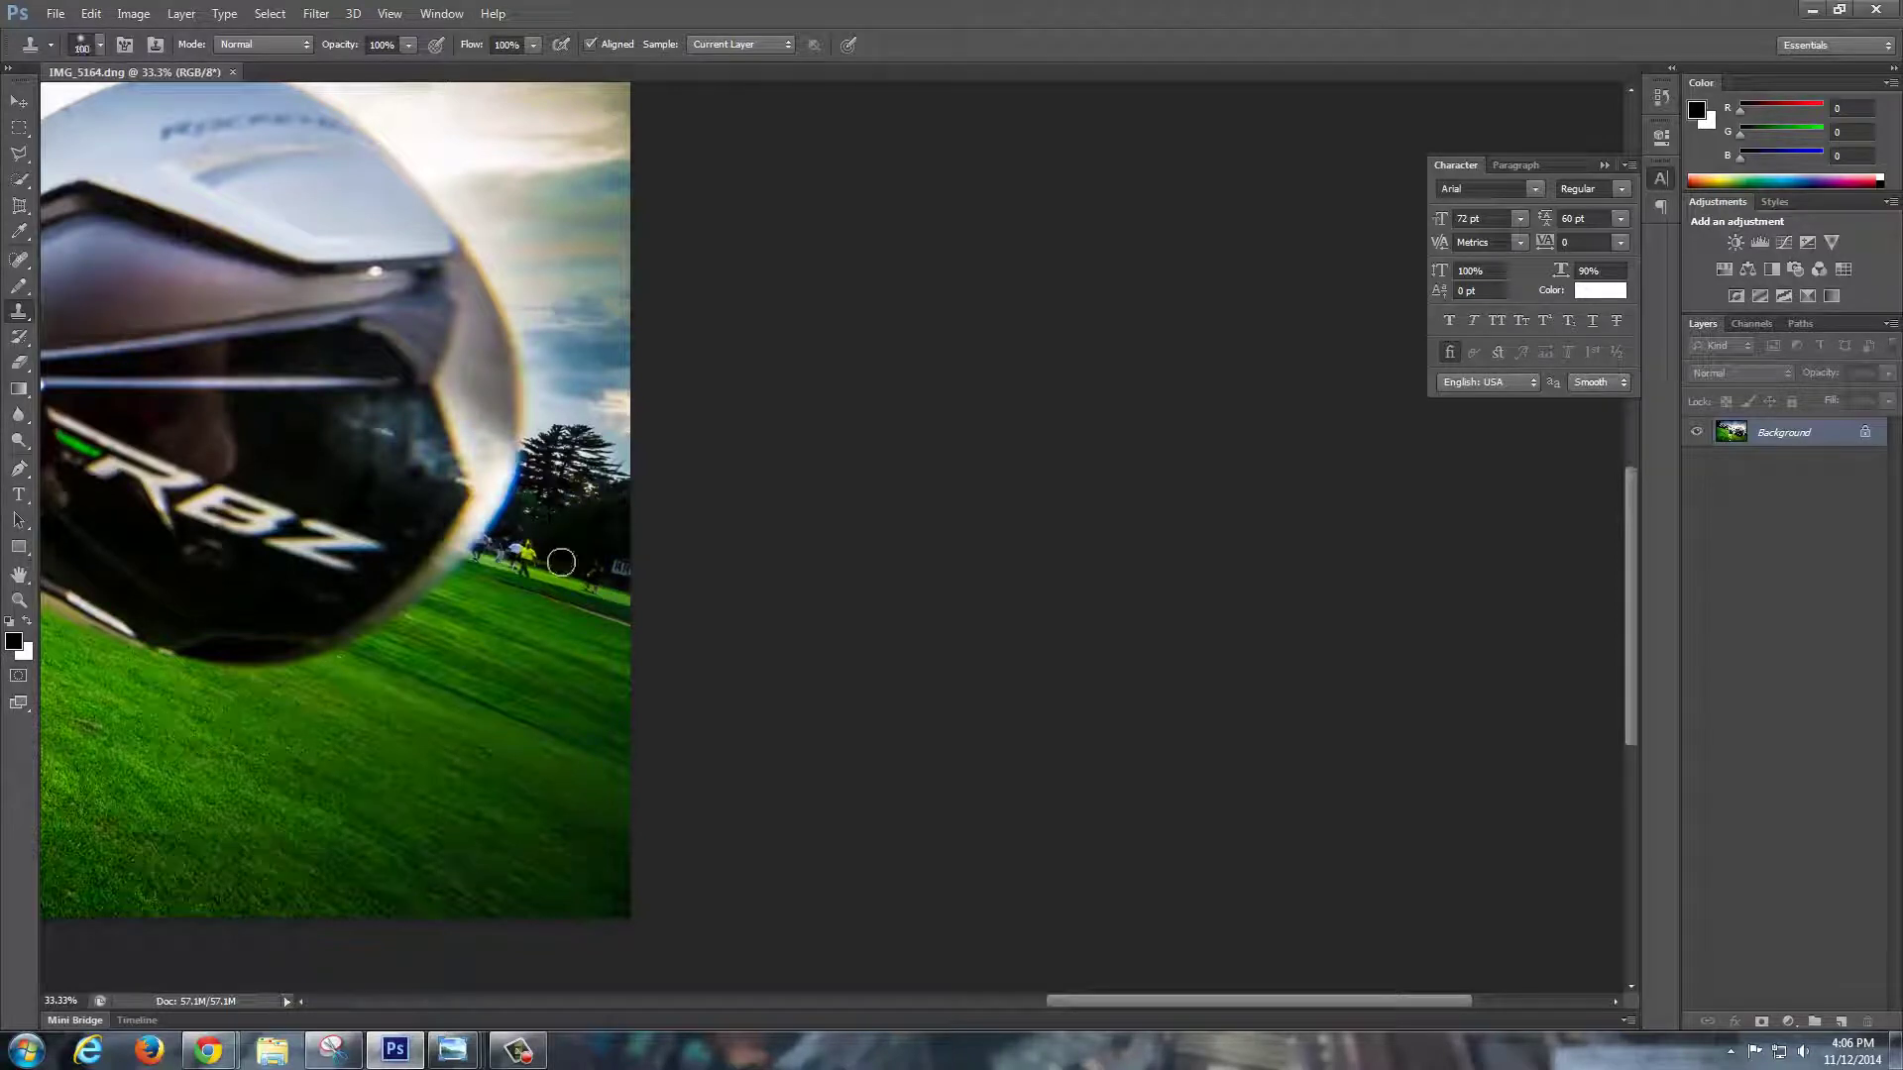
Clone out the distant people along the tree line beside the club head, using a brush size of 100.
{"action": "left_click", "coordinate": [561, 563], "text": "alt"}
{"action": "mouse_move", "coordinate": [544, 557]}
{"action": "left_mouse_down"}
{"action": "mouse_move", "coordinate": [596, 565]}
{"action": "mouse_move", "coordinate": [558, 584]}
{"action": "mouse_move", "coordinate": [598, 592]}
{"action": "mouse_move", "coordinate": [538, 581]}
{"action": "left_mouse_up"}
{"action": "left_click", "coordinate": [573, 562], "text": "alt"}
{"action": "left_click", "coordinate": [559, 583], "text": "alt"}
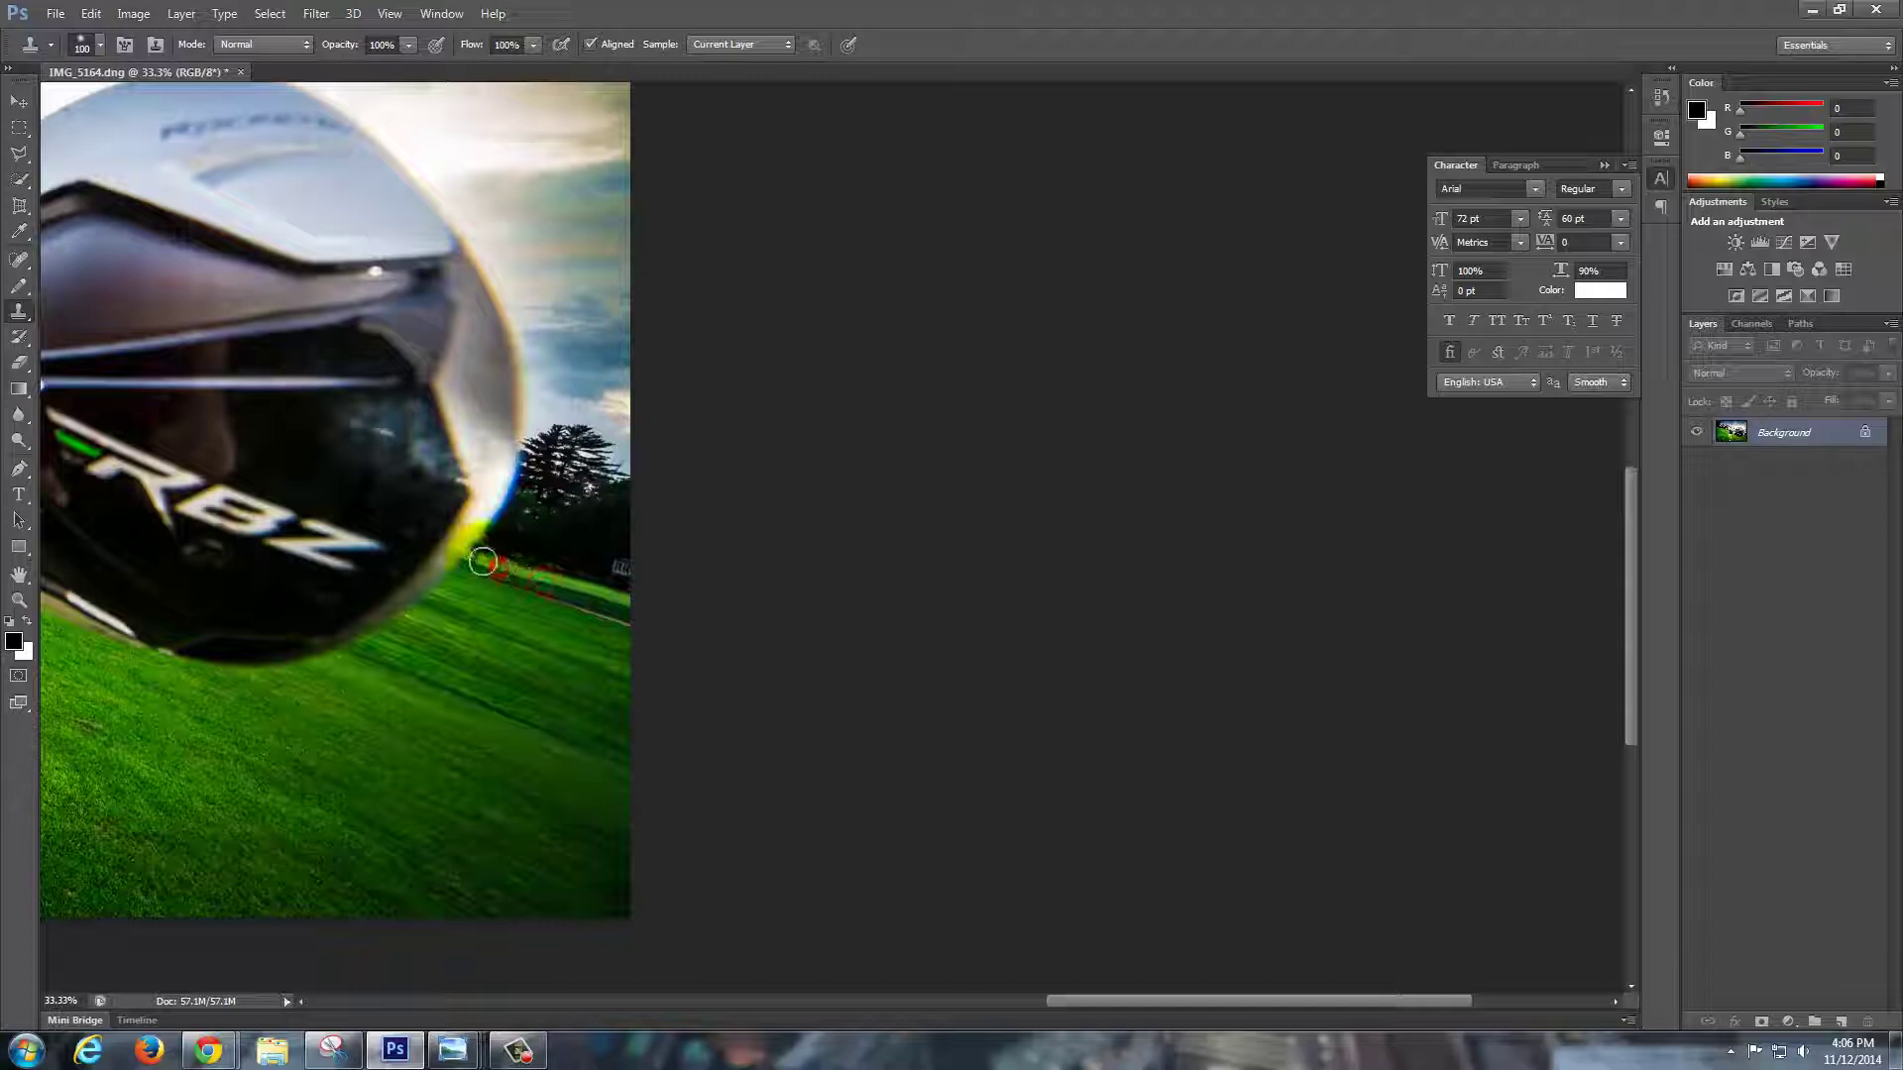
{"action": "left_click", "coordinate": [581, 381]}
{"action": "key", "text": "ctrl+0"}
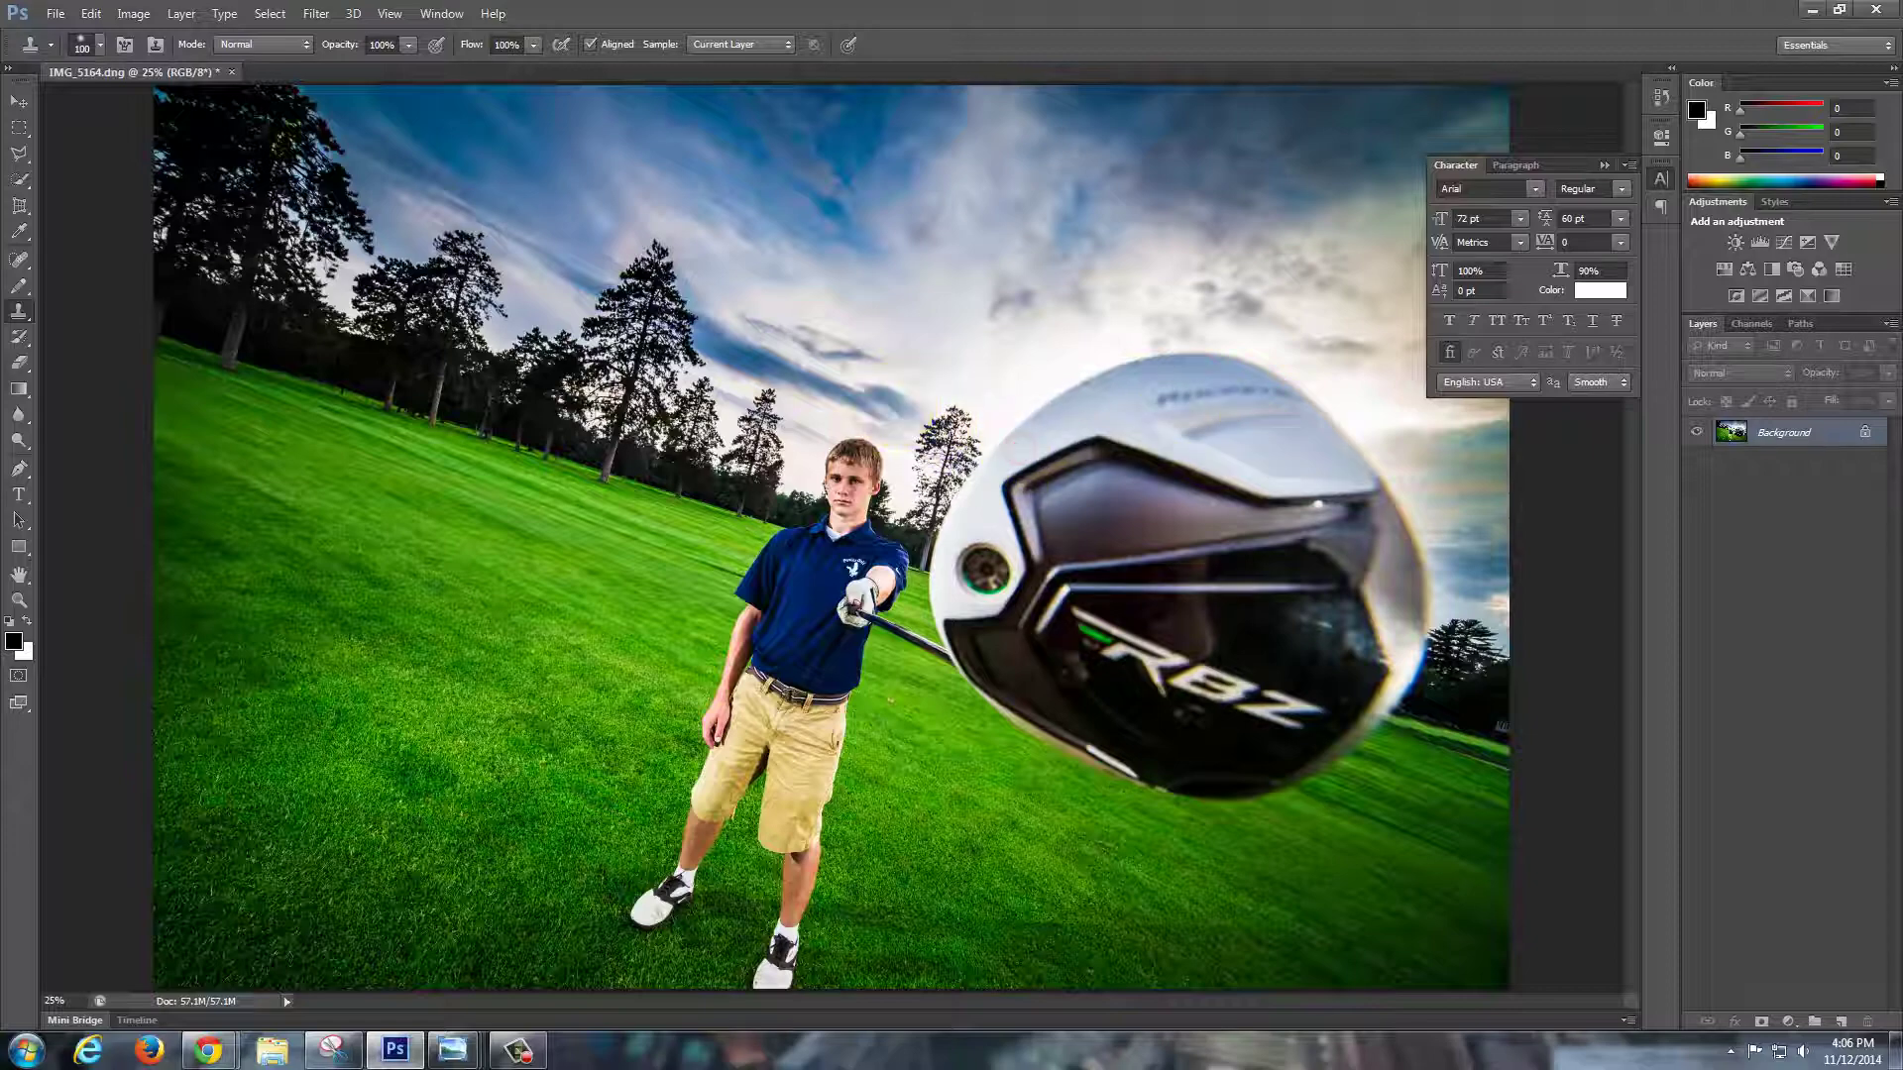
{"action": "left_click", "coordinate": [61, 15]}
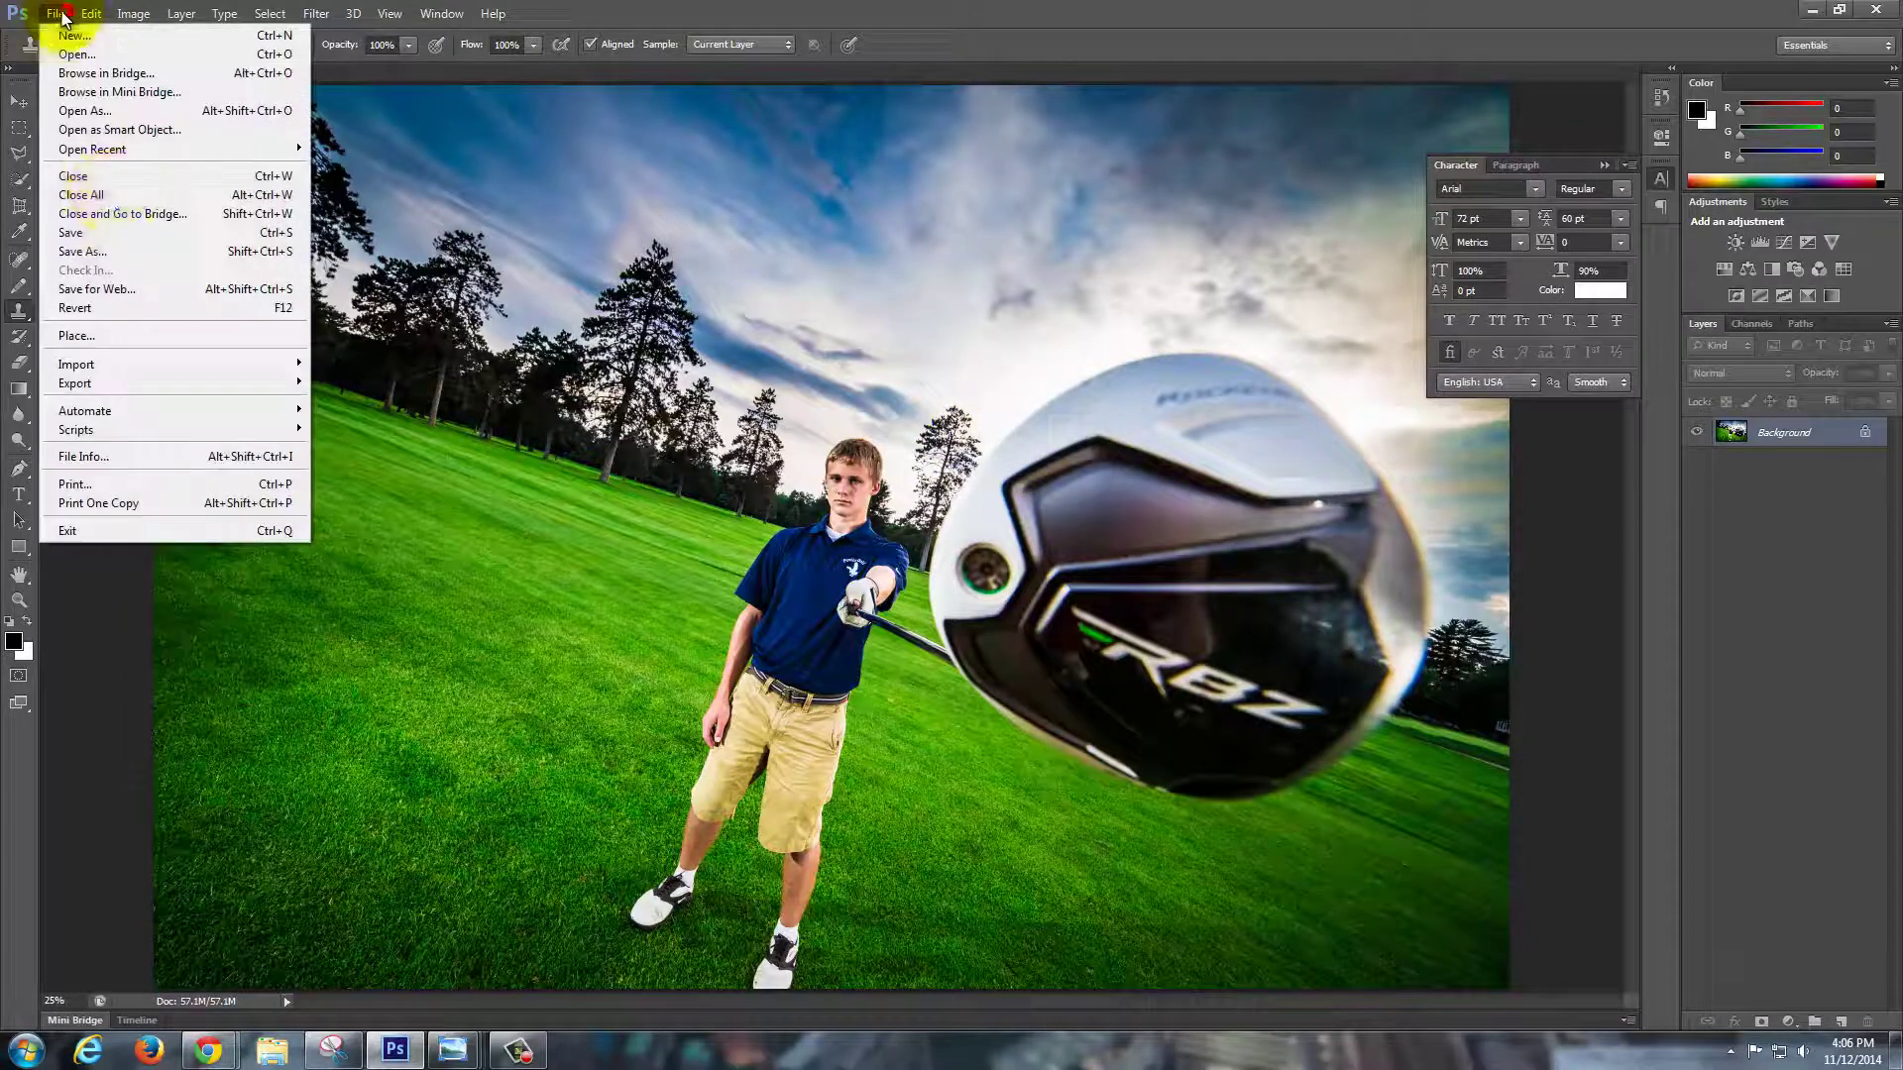
{"action": "left_click", "coordinate": [119, 252]}
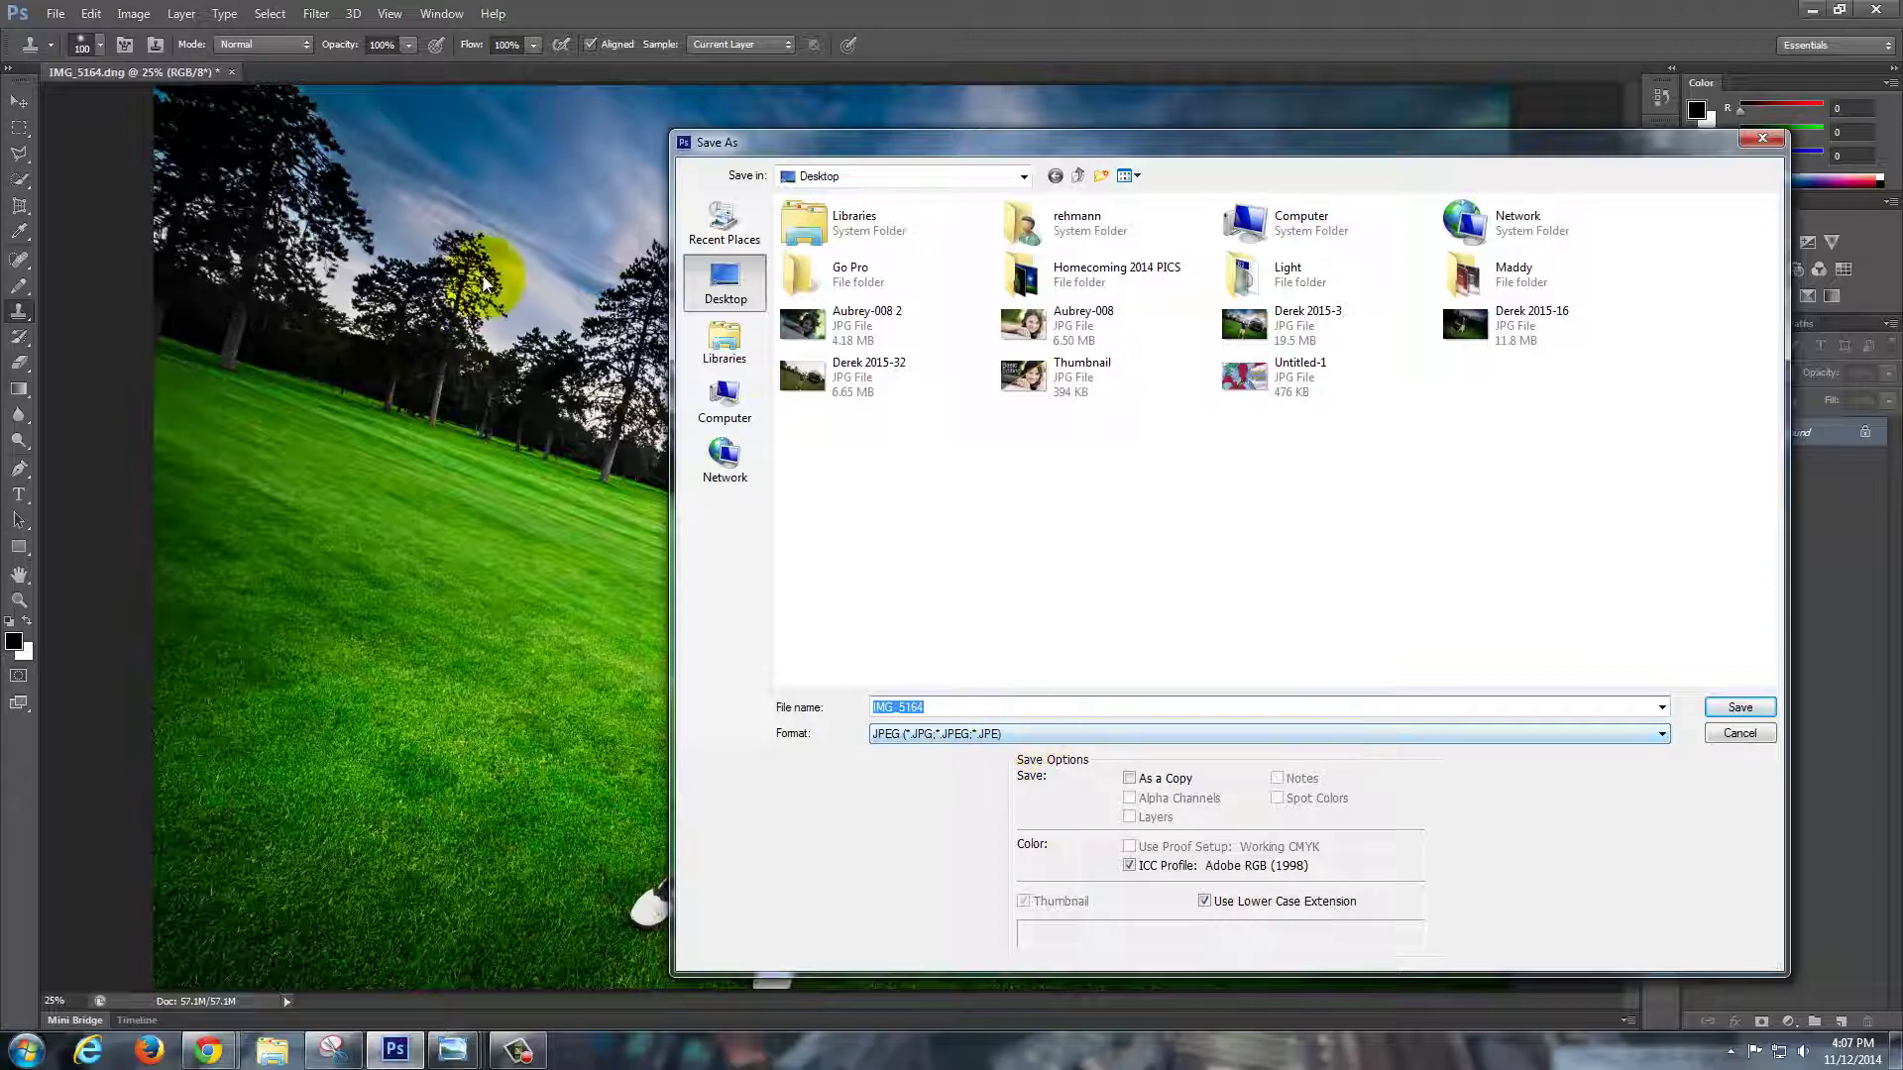
{"action": "left_click", "coordinate": [1740, 733]}
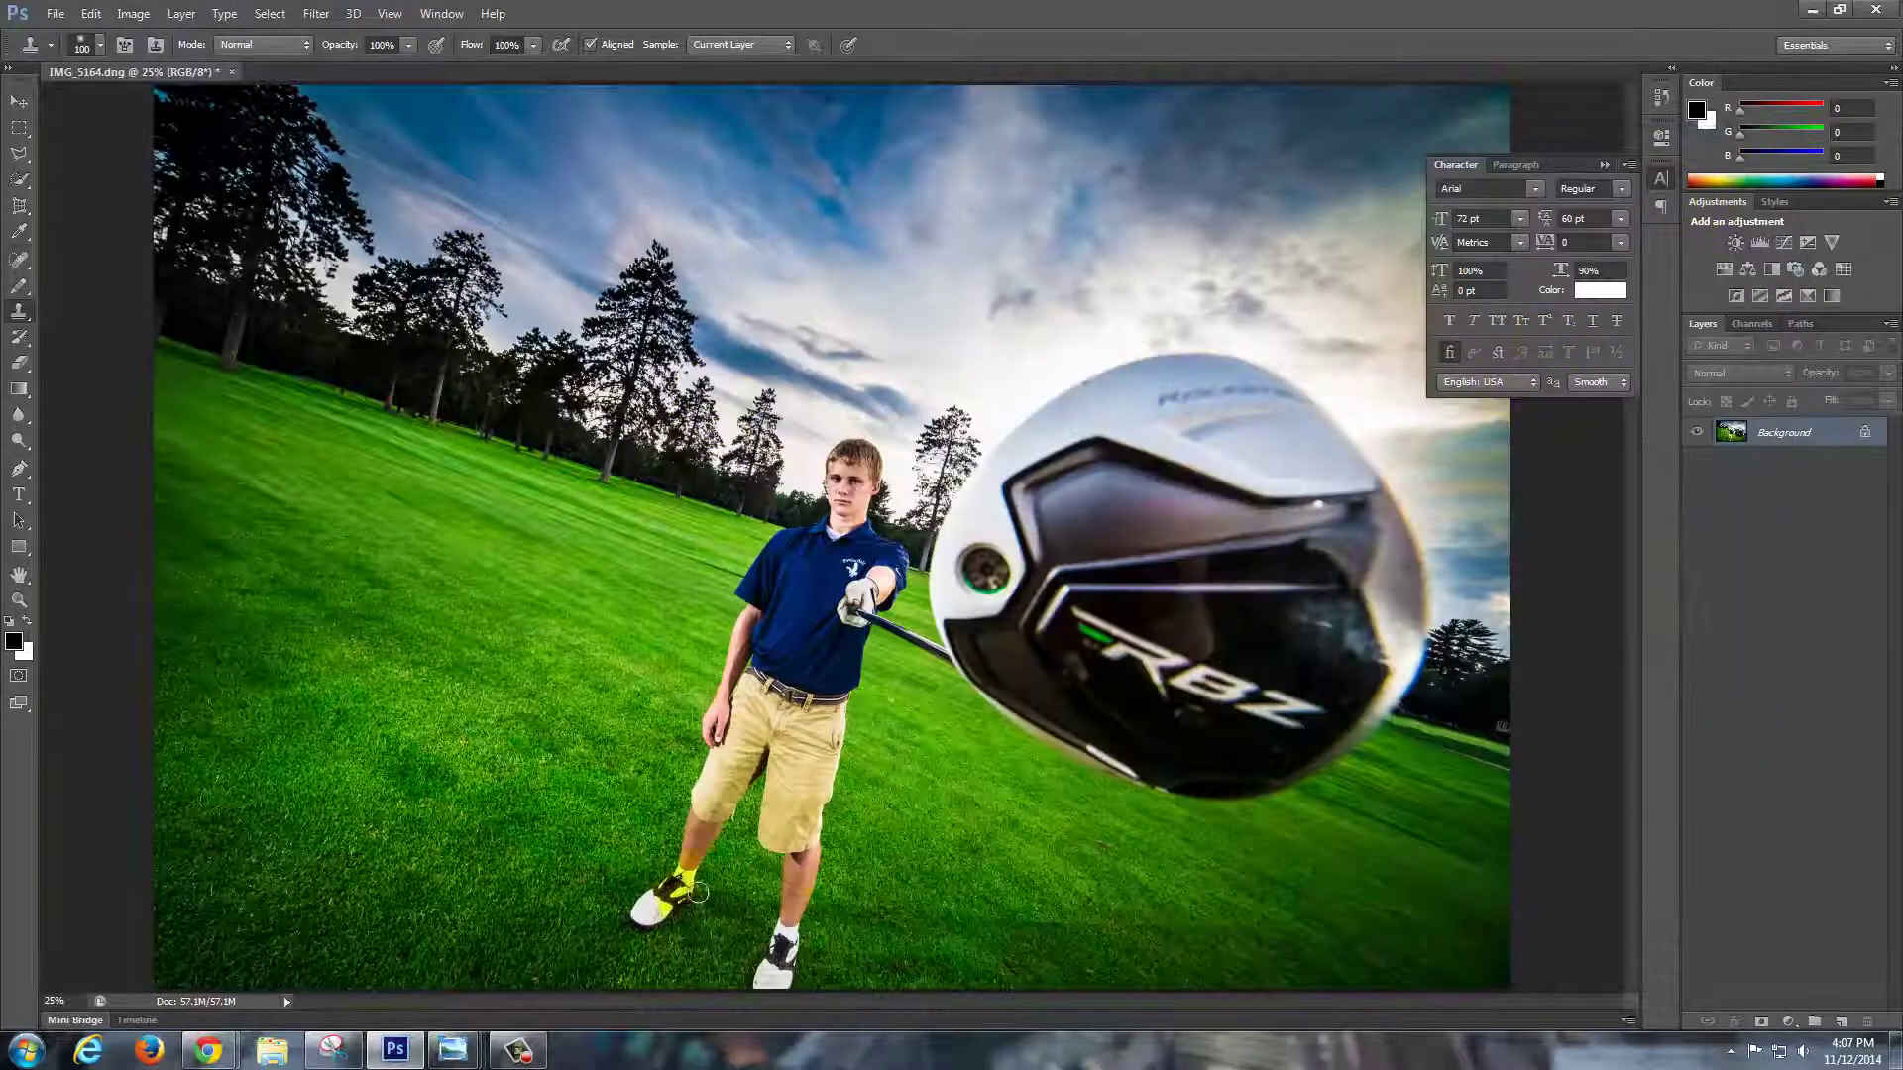
Switch to Windows Photo Viewer to look at the golf swing photo with the spark trail.
{"action": "mouse_move", "coordinate": [526, 1060]}
{"action": "left_click", "coordinate": [453, 1050]}
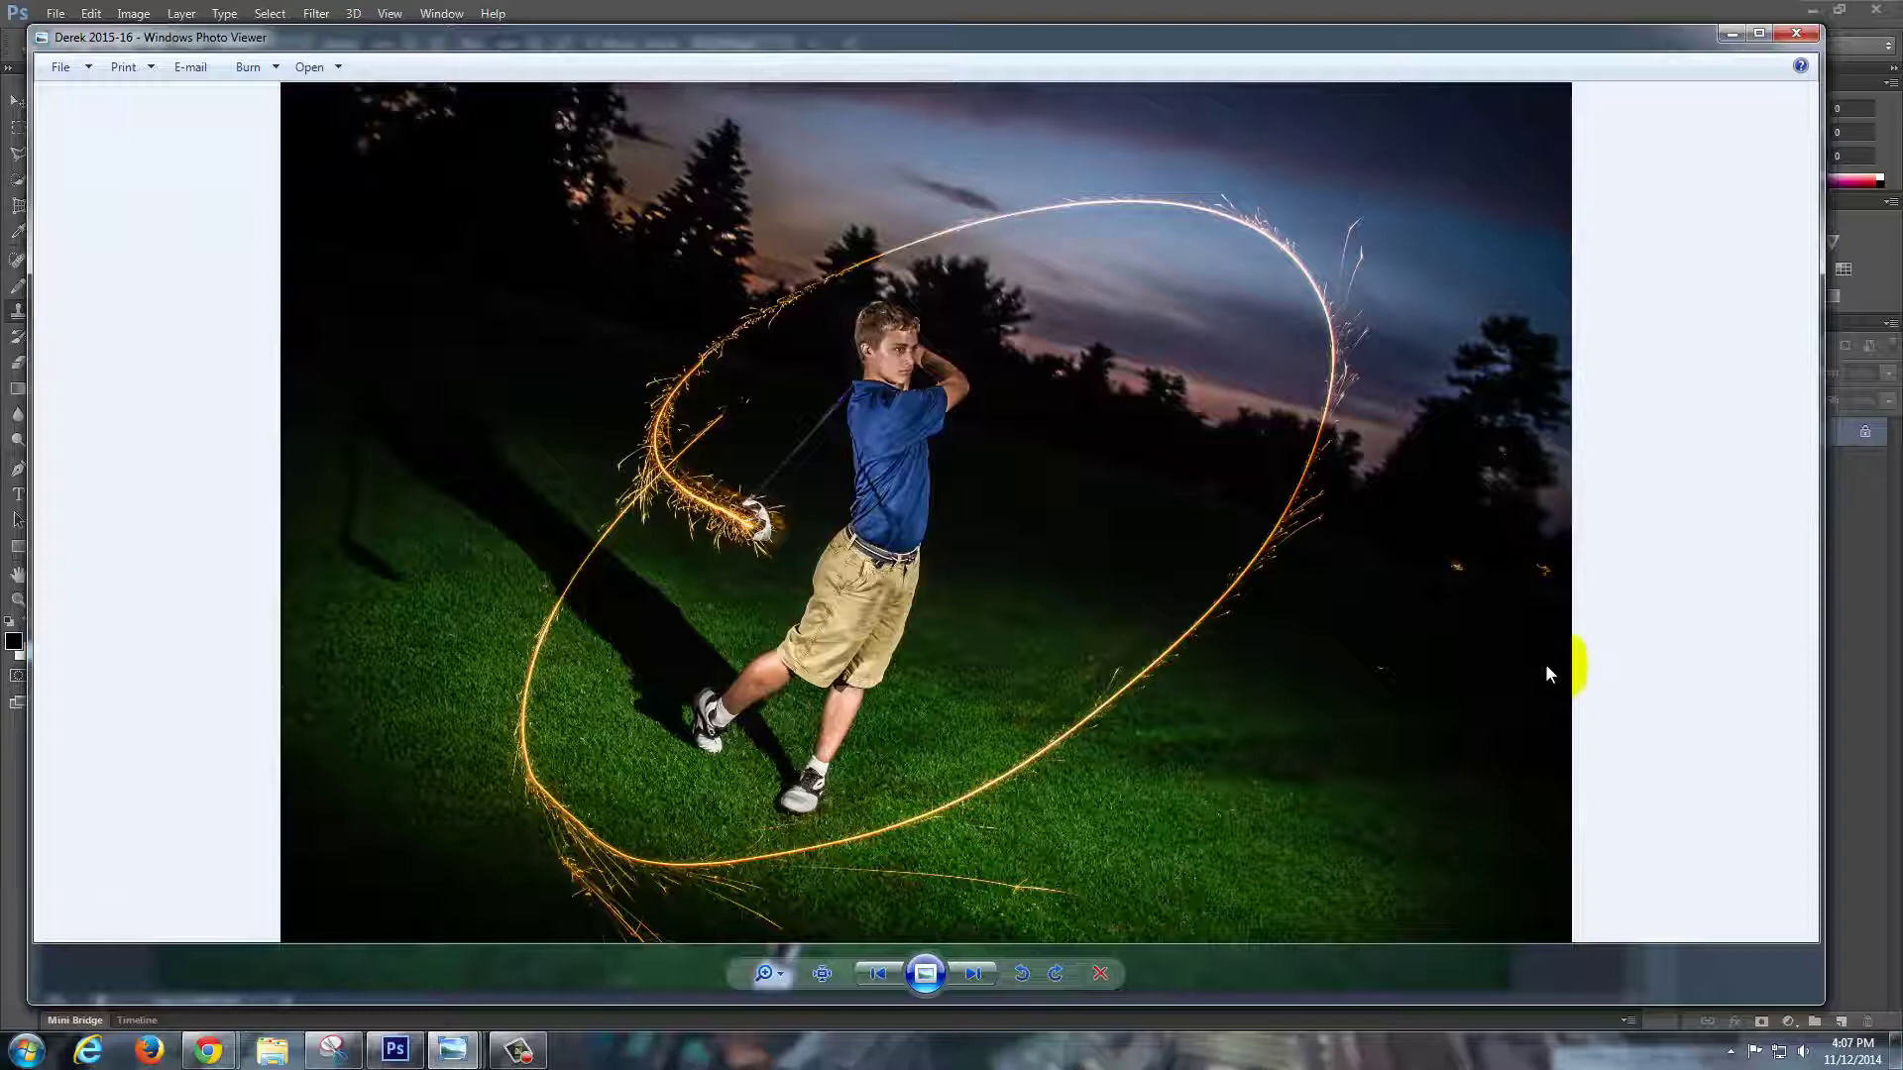